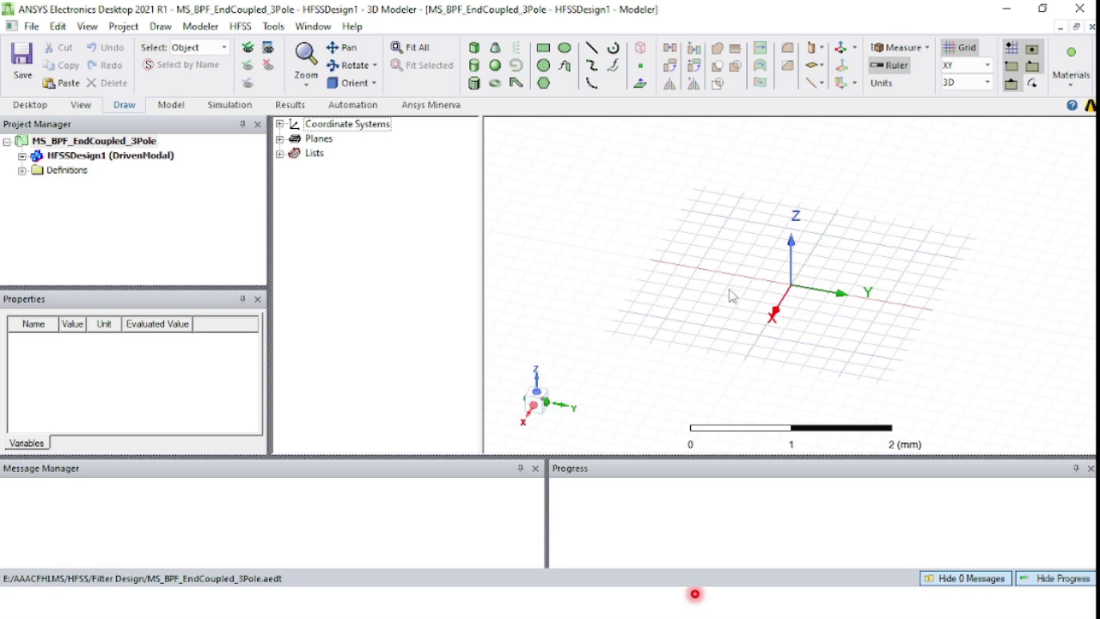
Draw a box about 2 × 2.4 × 0.2 mm on the XY plane, starting at (-1, -1, 0).
left_click(474, 49)
left_click(728, 222)
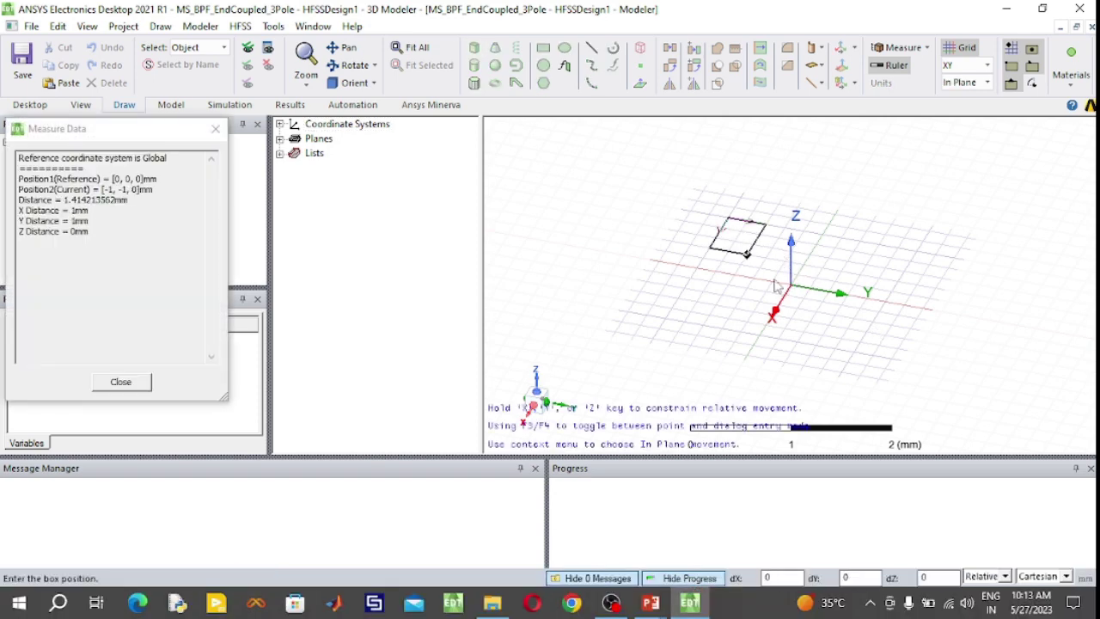
left_click(890, 361)
left_click(887, 355)
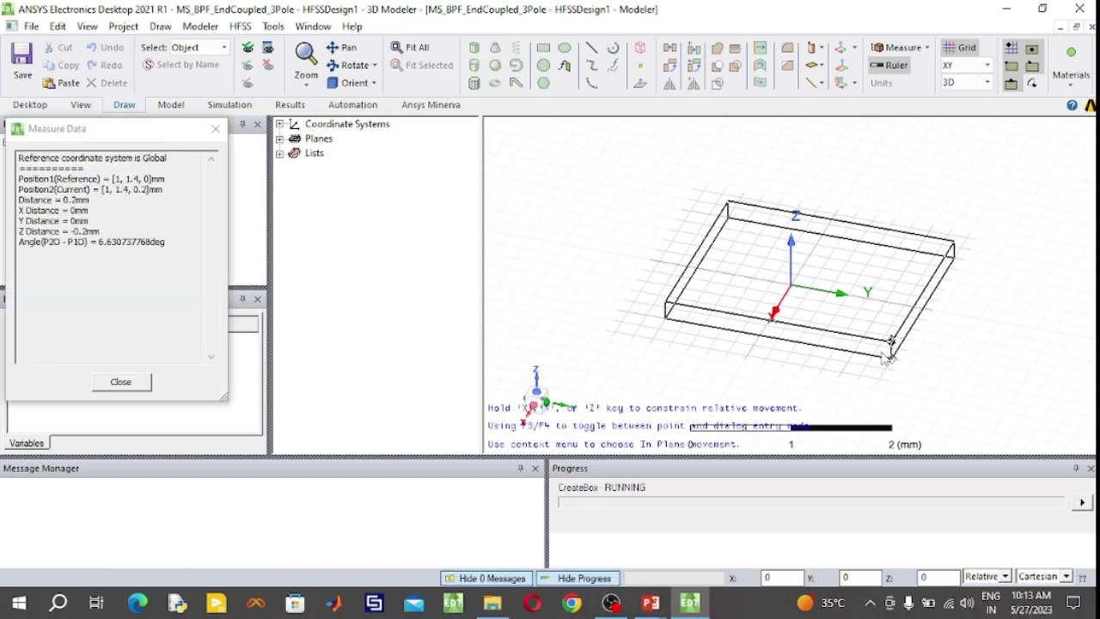
Rename the new box as Substrate.
left_click(361, 168)
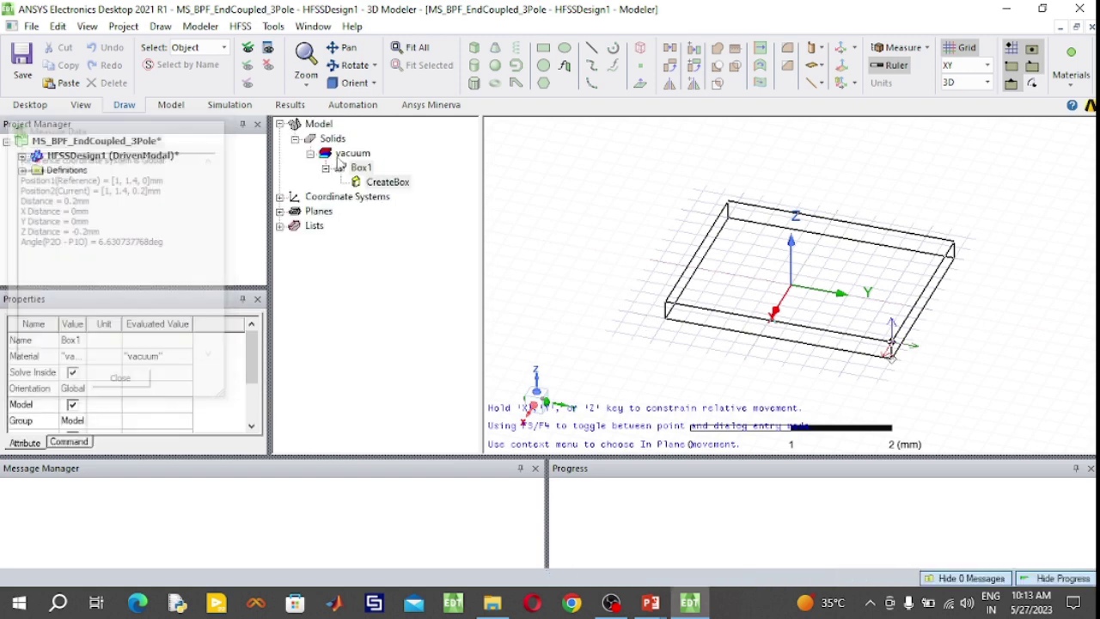
double_click(360, 168)
left_click(391, 211)
left_click(390, 211)
type("Substrate")
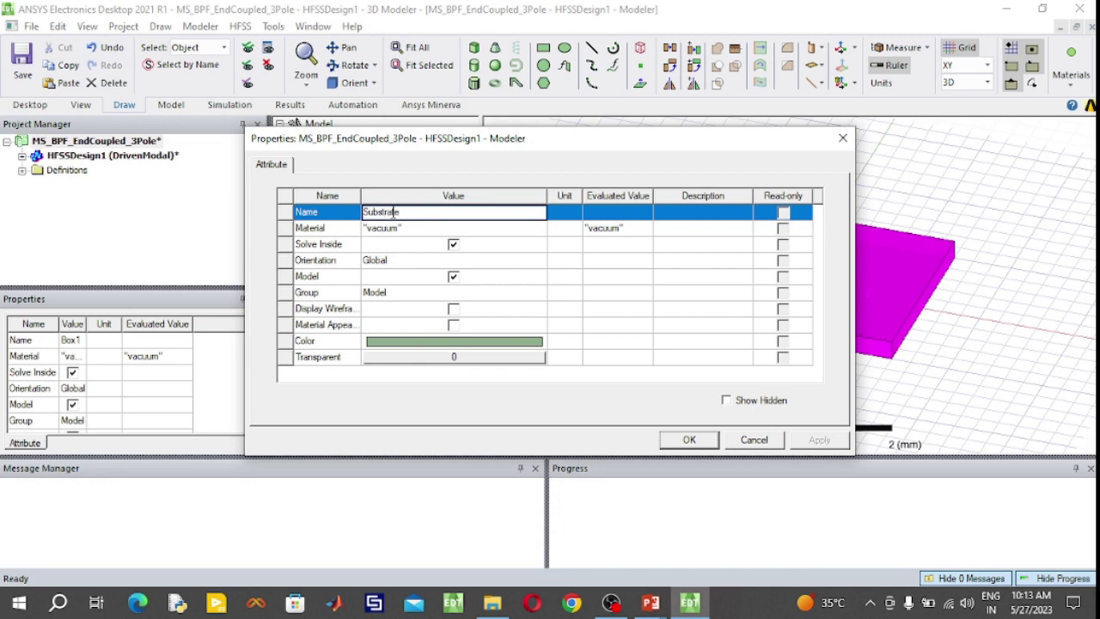
Search the material library for rogers and assign Rogers RT/duroid 6010/6010LM (tm) to the substrate.
left_click(410, 229)
left_click(402, 244)
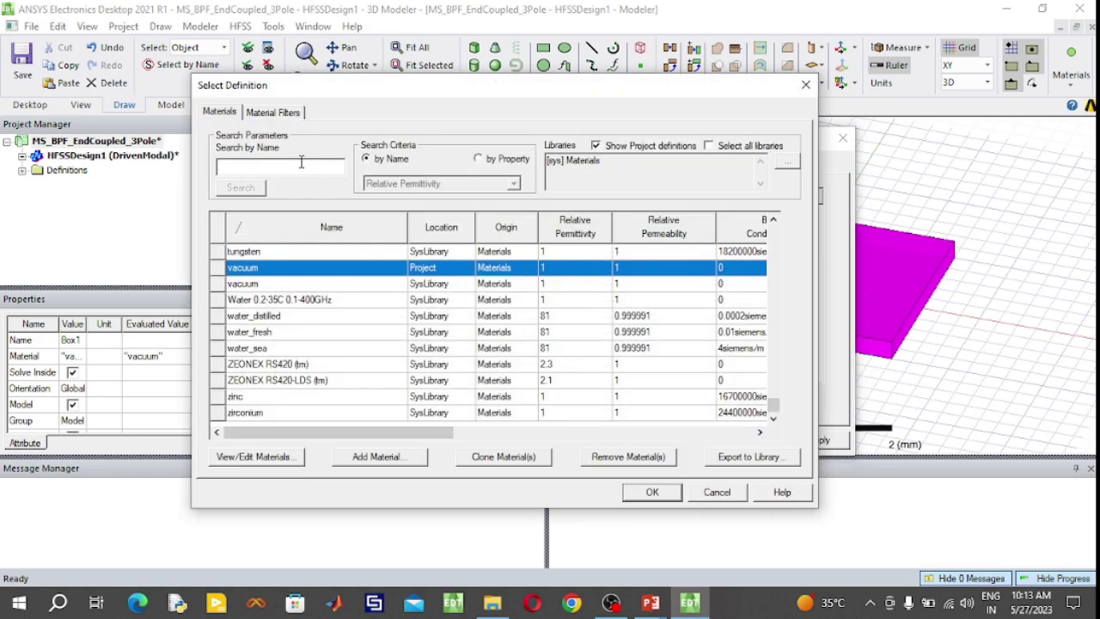
type("rogers")
key("Return")
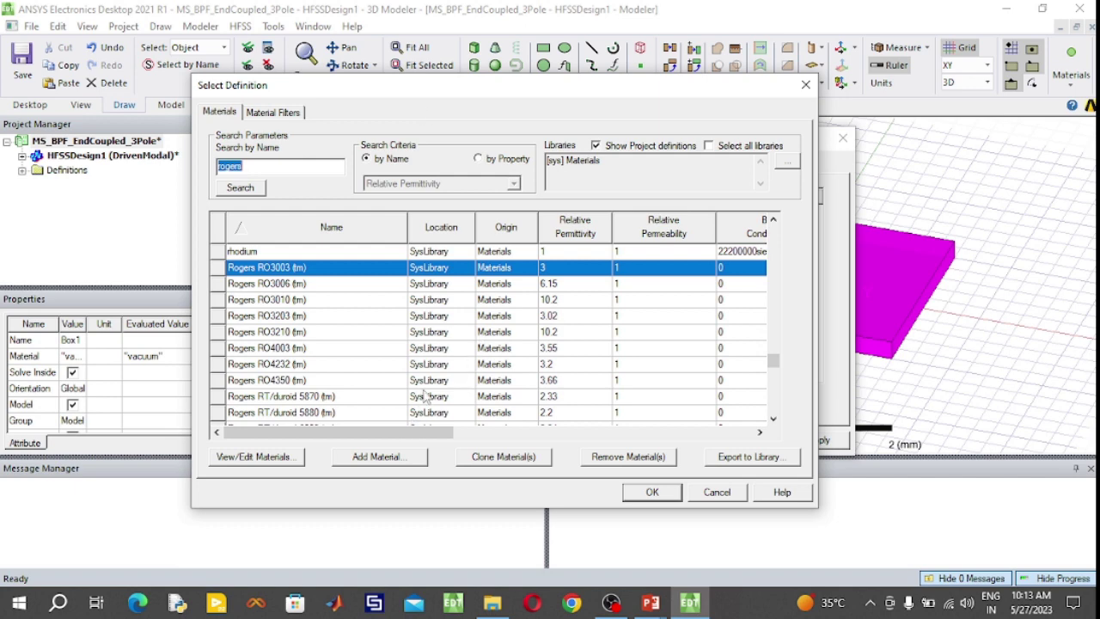
left_click(548, 397)
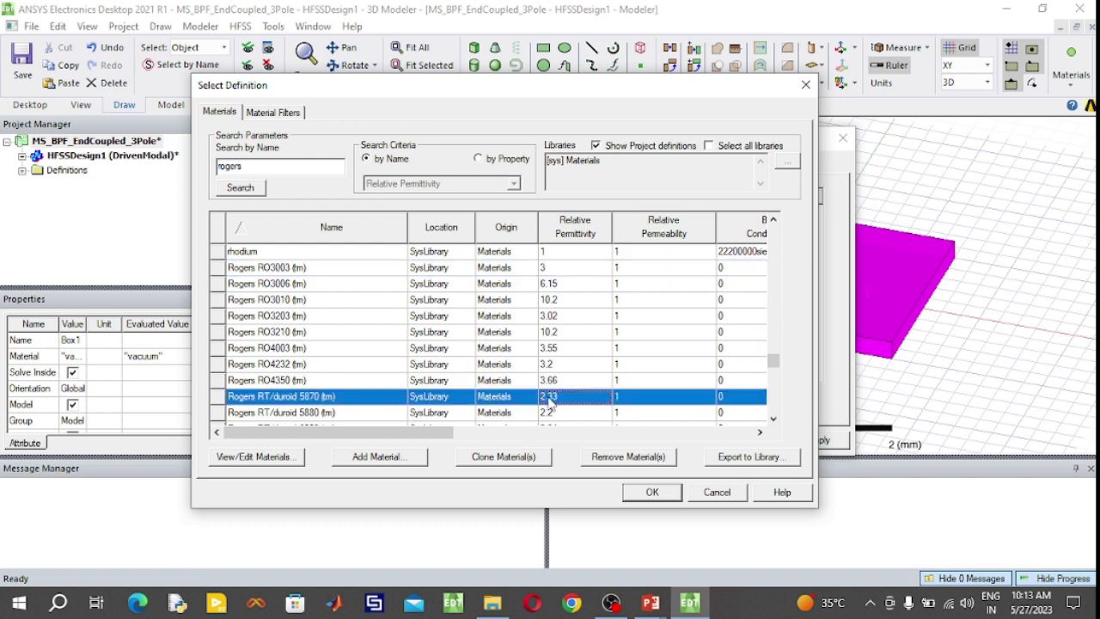
scroll(550, 401, "down", 1)
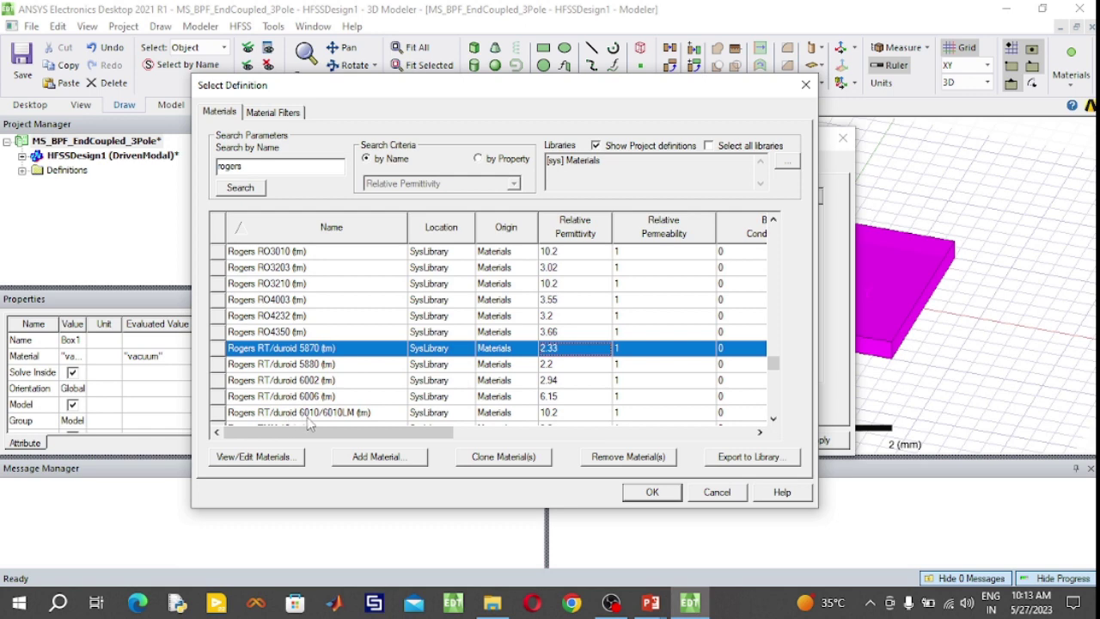
left_click(364, 414)
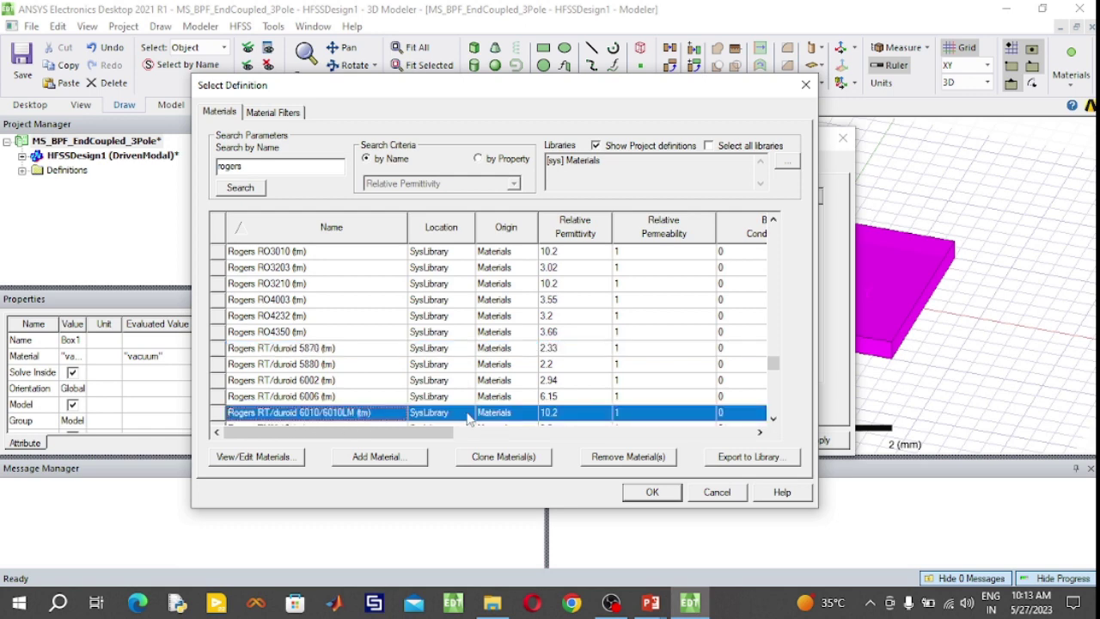
left_click(644, 495)
Set the substrate's colour to orange (RGB 255, 128, 64) and apply its attribute changes.
left_click(416, 343)
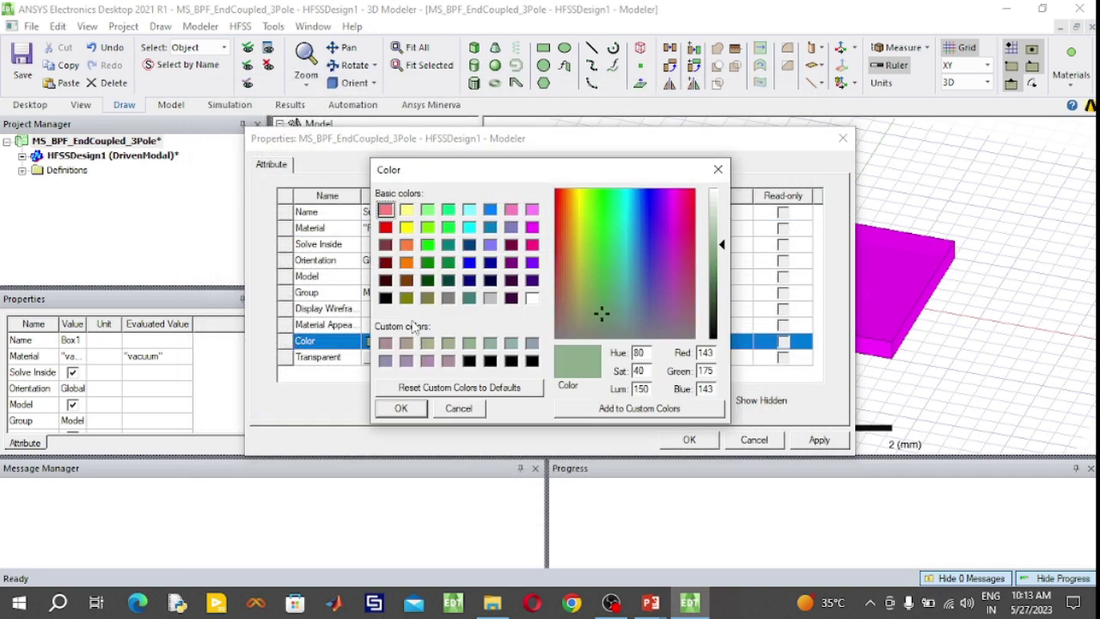
left_click(406, 246)
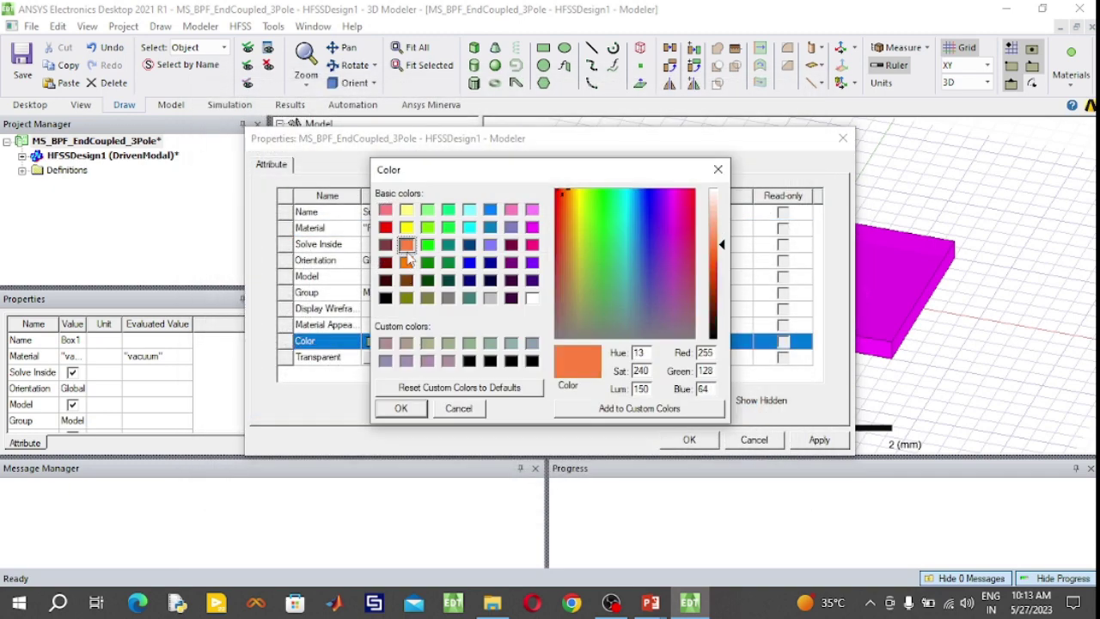
left_click(402, 408)
left_click(687, 441)
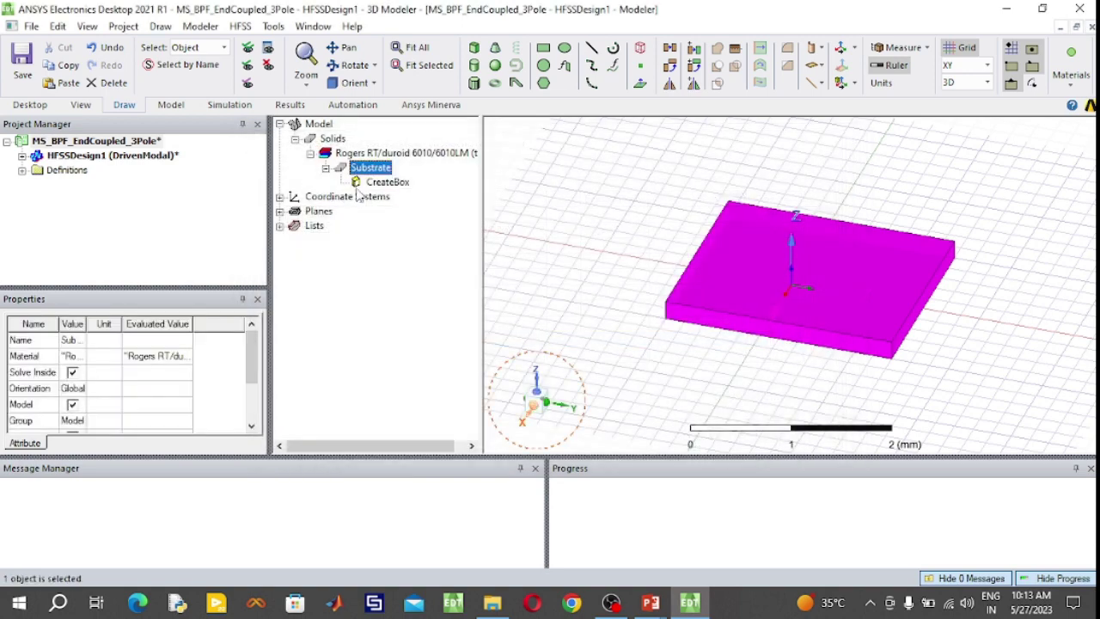
Open the substrate's box creation parameters and check the resonator and gap dimensions on the filter layout slide in PowerPoint.
double_click(389, 183)
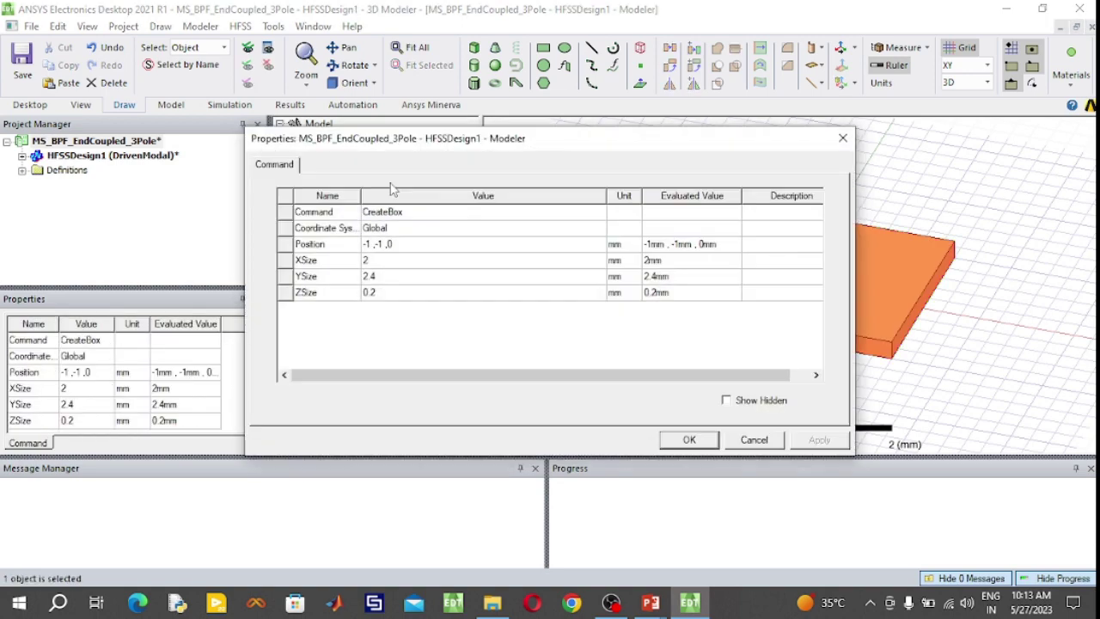
left_click_drag(587, 149, 391, 116)
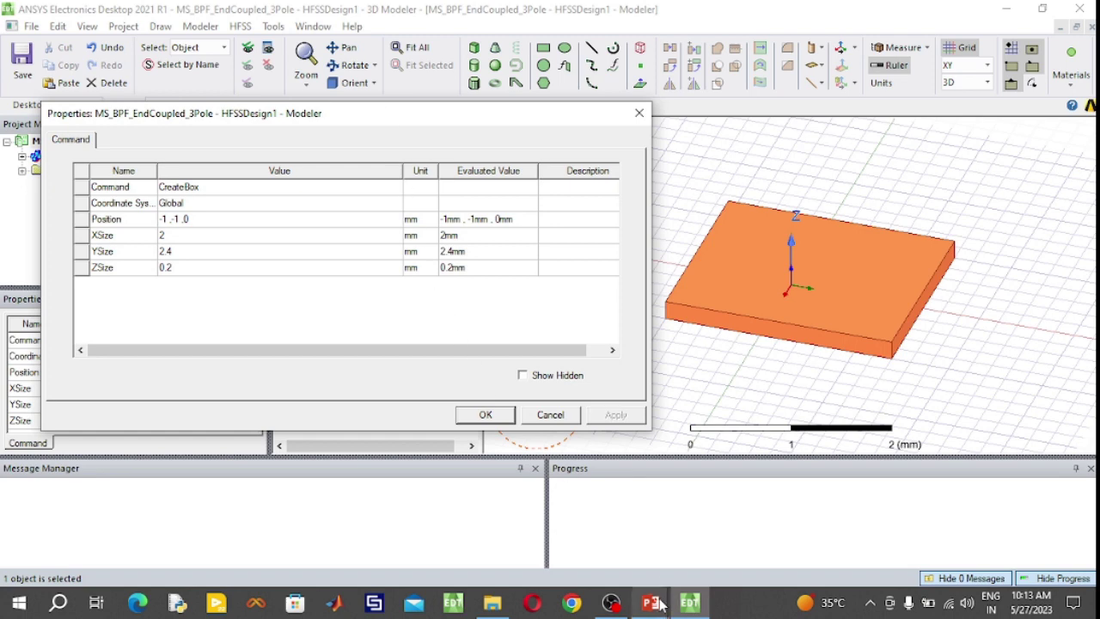
mouse_move(659, 606)
left_click(703, 567)
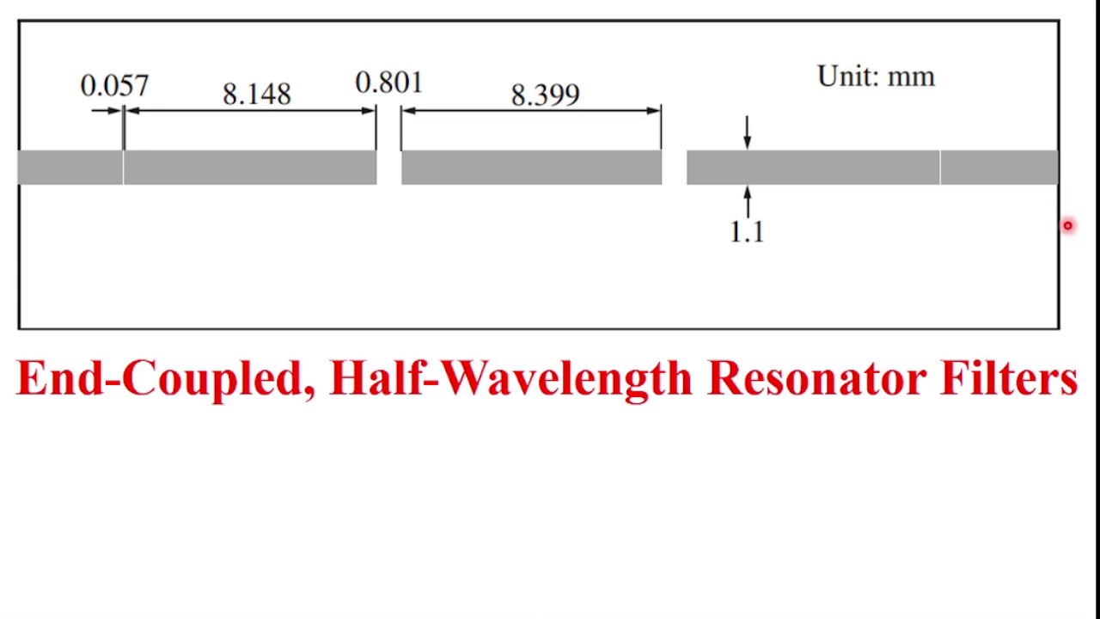
key("super")
left_click(691, 601)
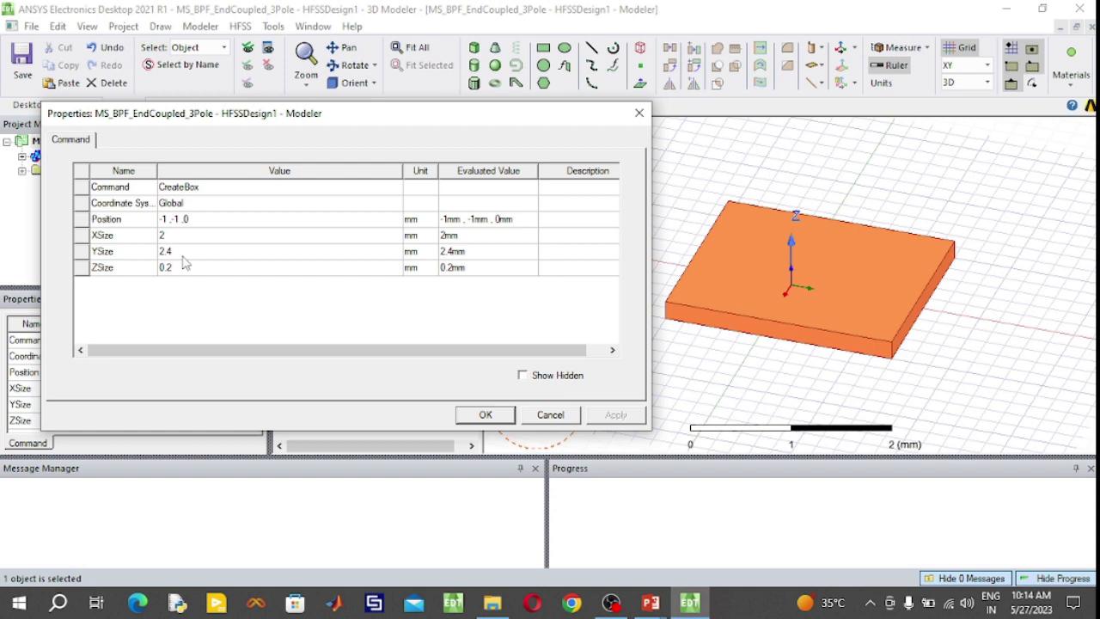
Set the substrate's XSize to 46.411 mm, YSize to 30 mm and ZSize to -1.6 mm.
left_click(188, 237)
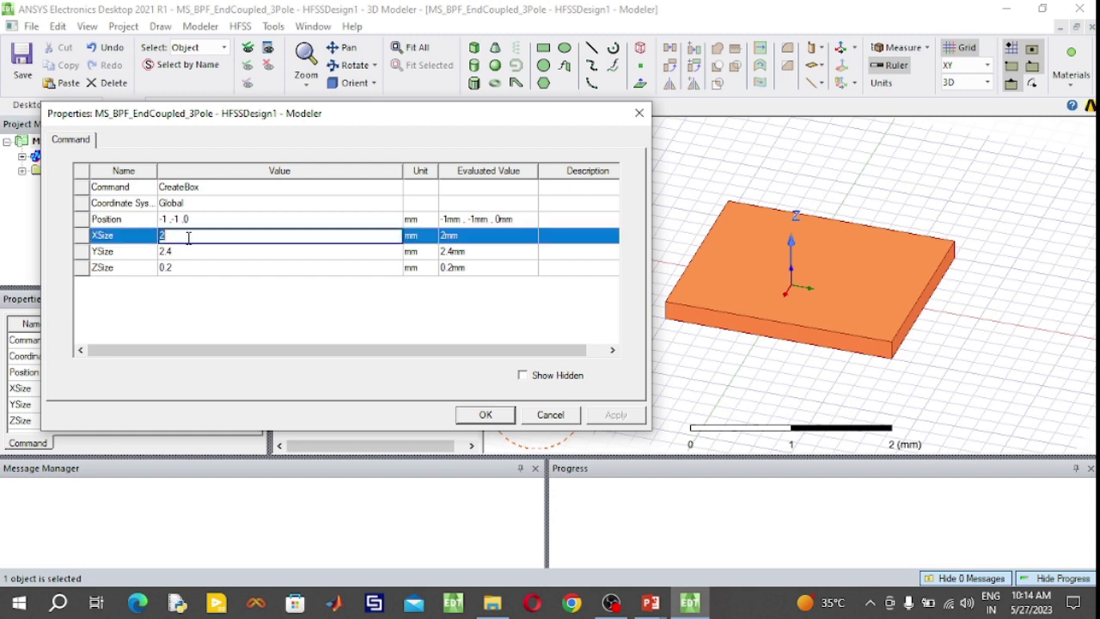
type("46.411")
left_click(188, 253)
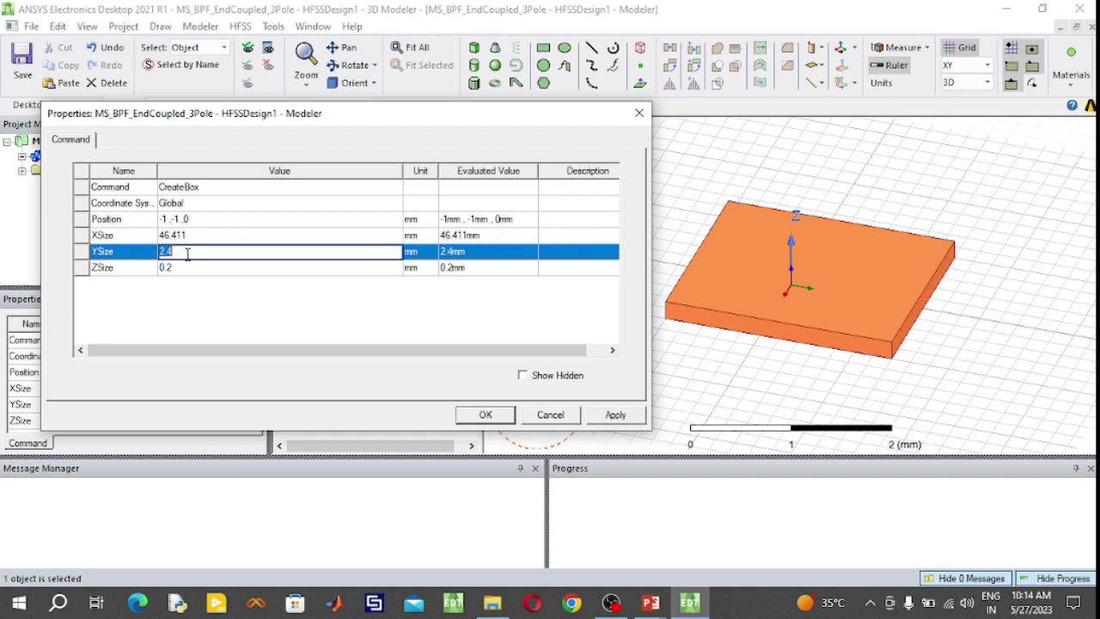
type("30")
left_click(181, 268)
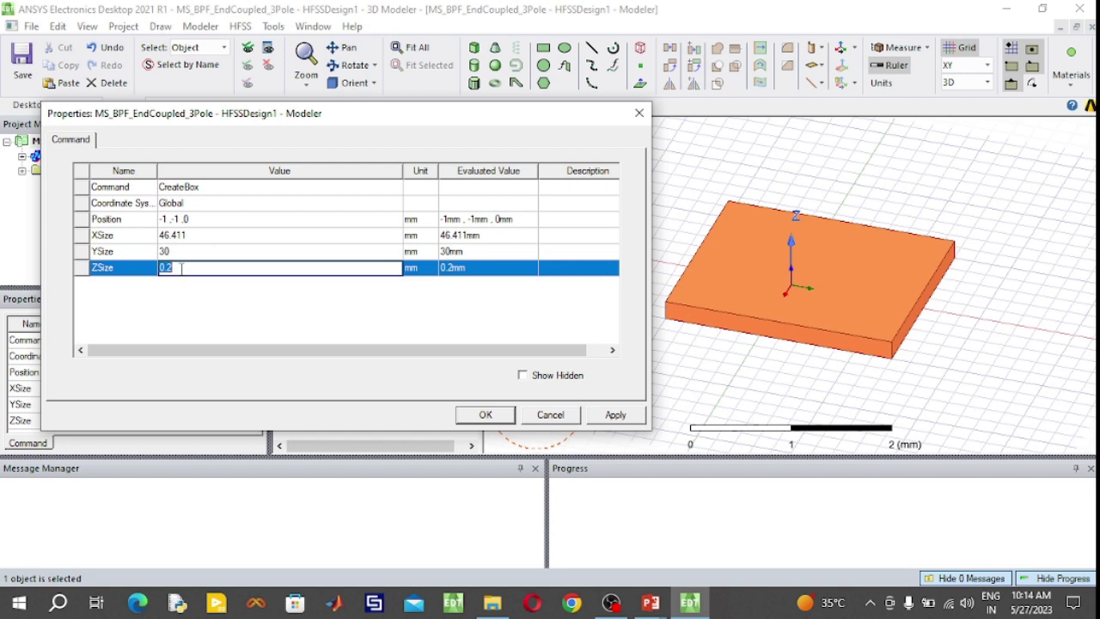
type("1")
key("BackSpace")
Centre the substrate on the origin in X and Y by setting its position to -46.411/2, -30/2, 0.
left_click(203, 221)
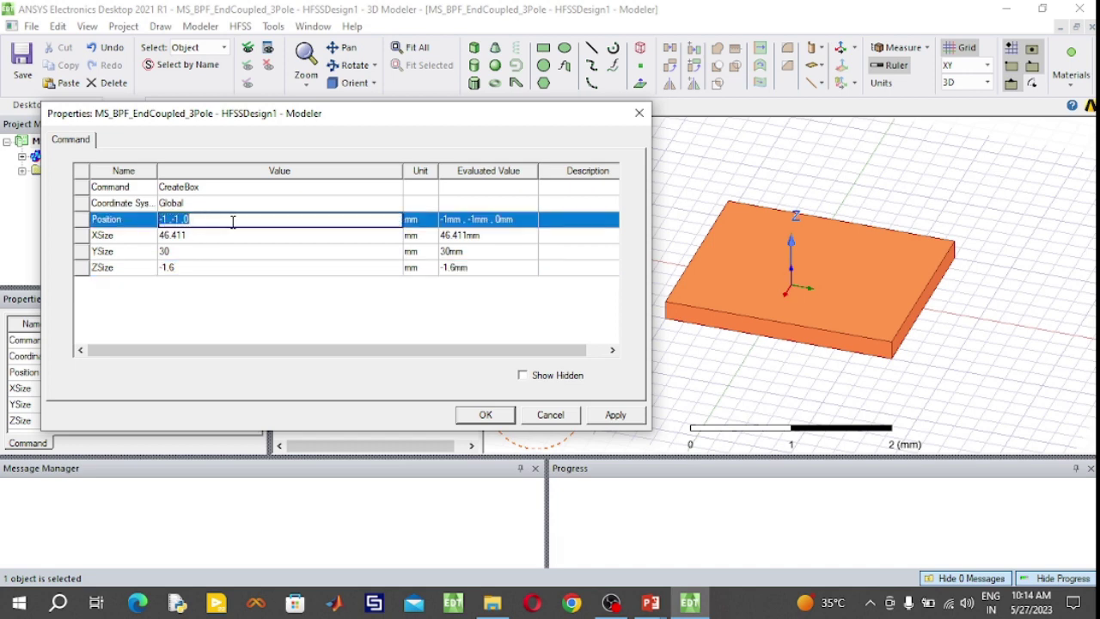
key("BackSpace")
type("-46.411/2")
type(", -30/2")
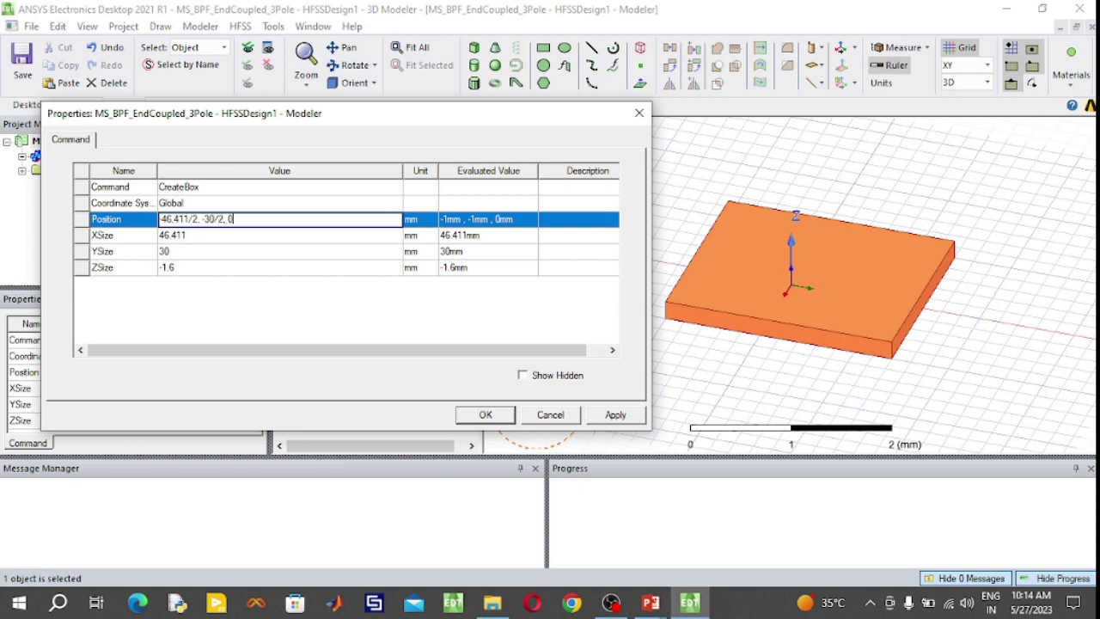
left_click(486, 414)
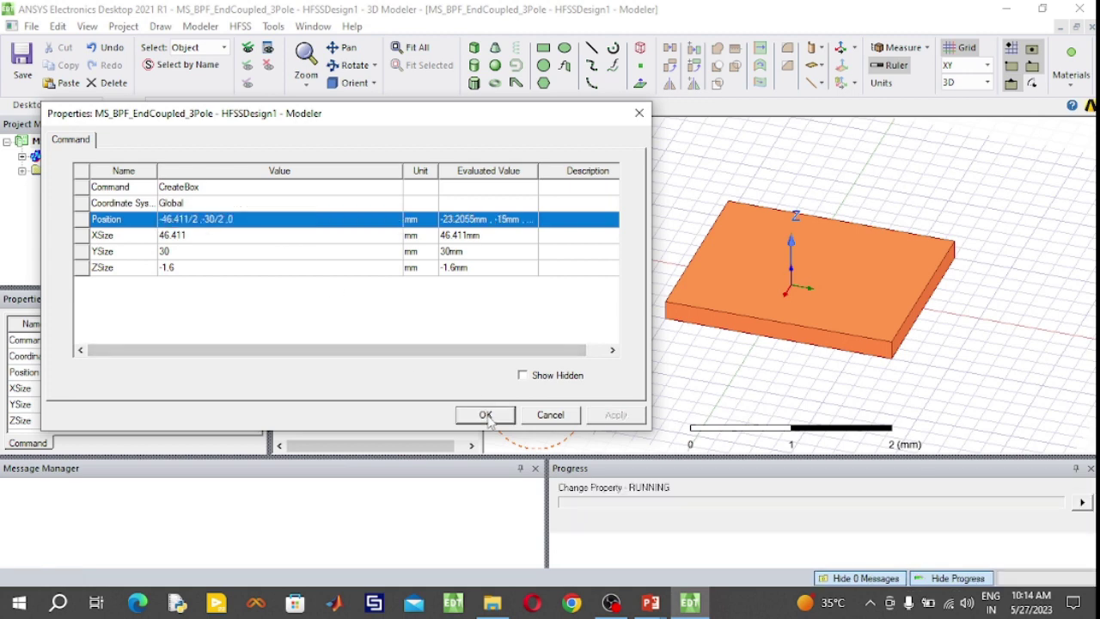
Draw a rectangle covering the substrate's whole top face, snapped between two diagonally opposite corners.
left_click(411, 48)
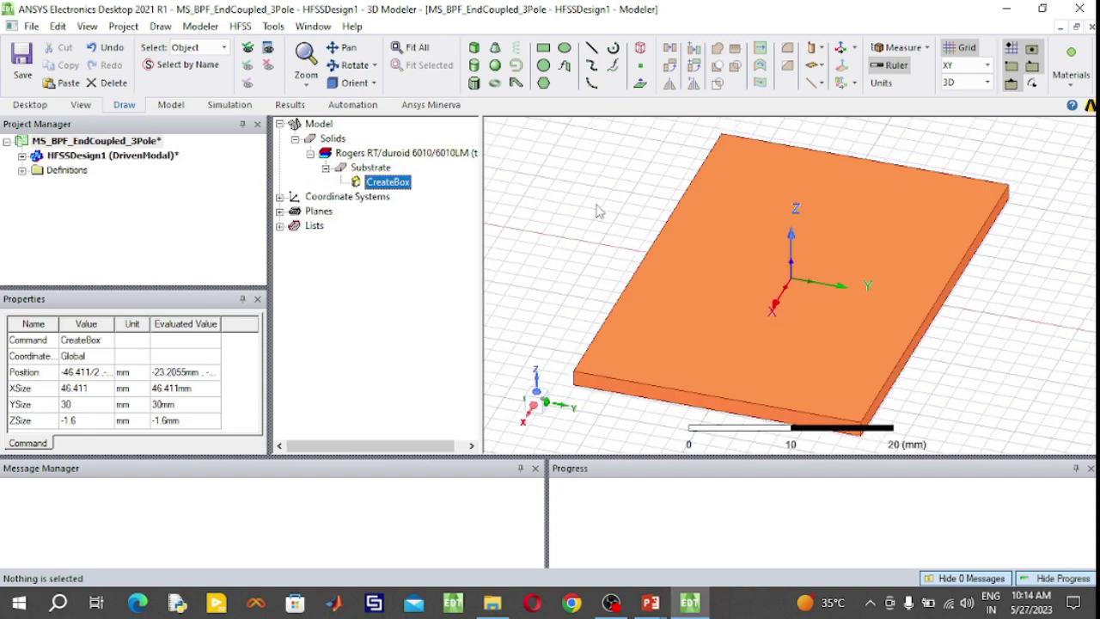
left_click(353, 65)
left_click_drag(713, 282, 654, 274)
left_click(352, 65)
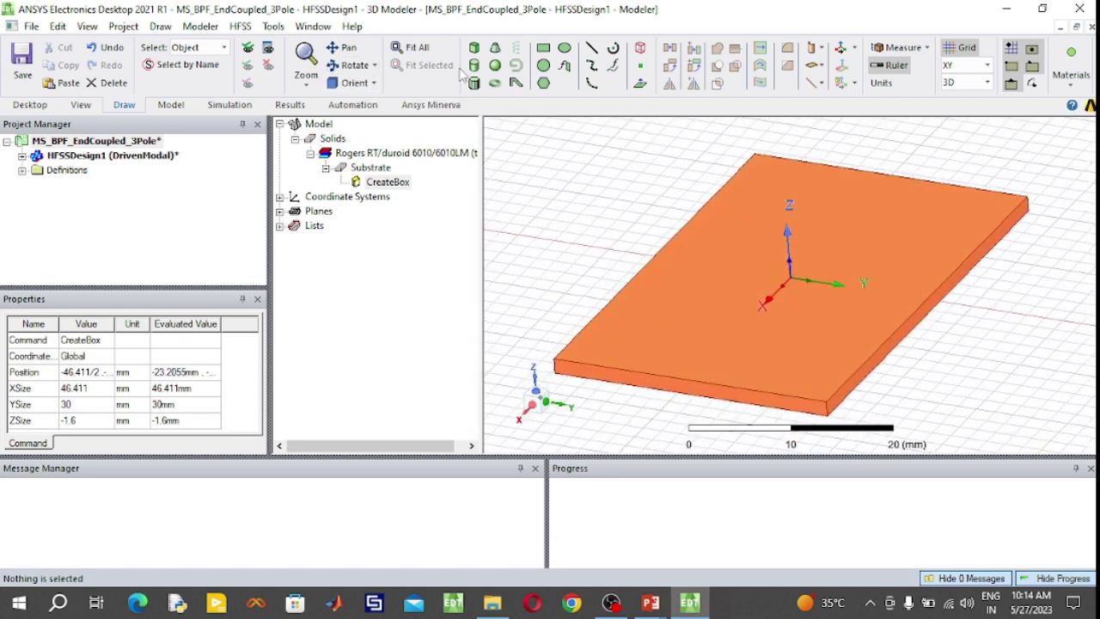
left_click(543, 48)
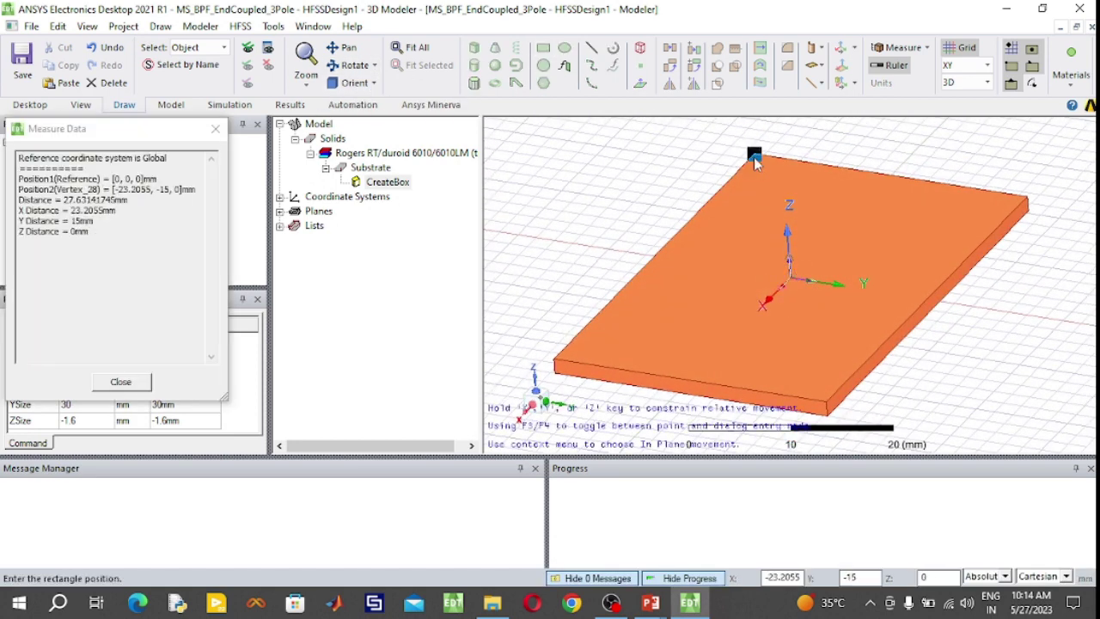
left_click(756, 155)
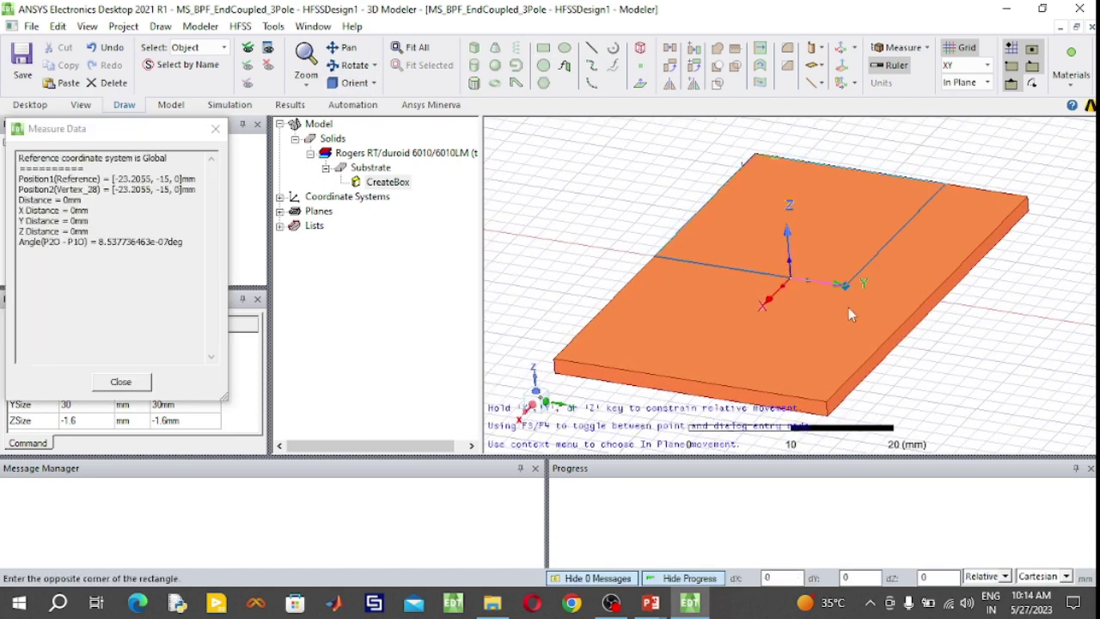
left_click(826, 402)
left_click(524, 222)
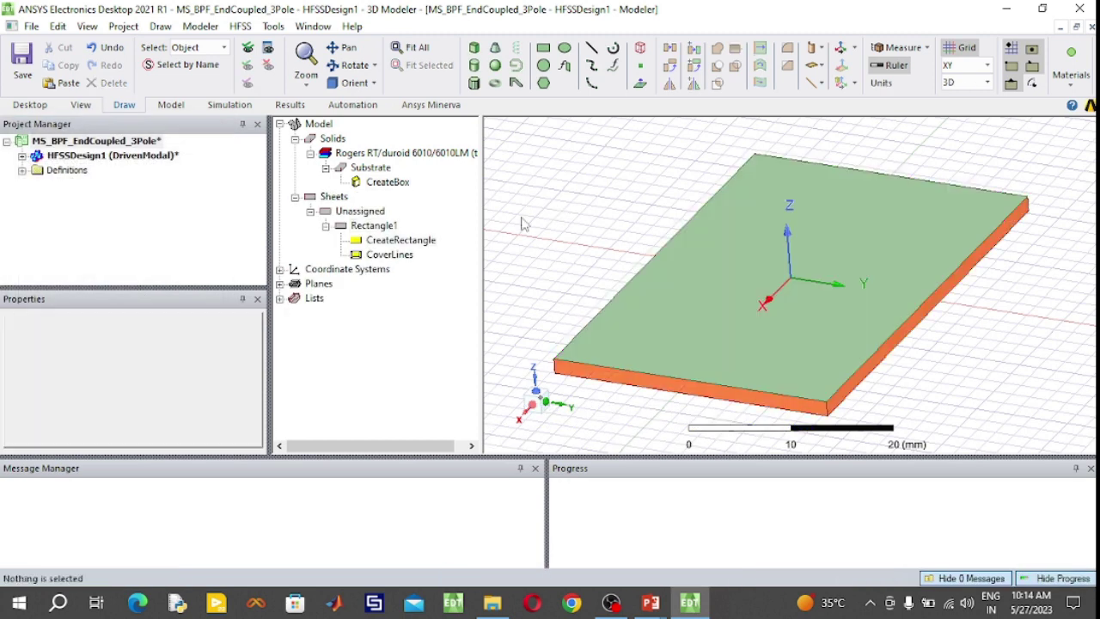
Rename the rectangle as GND and set its colour to bright green (RGB 0, 255, 0).
double_click(371, 225)
left_click(243, 189)
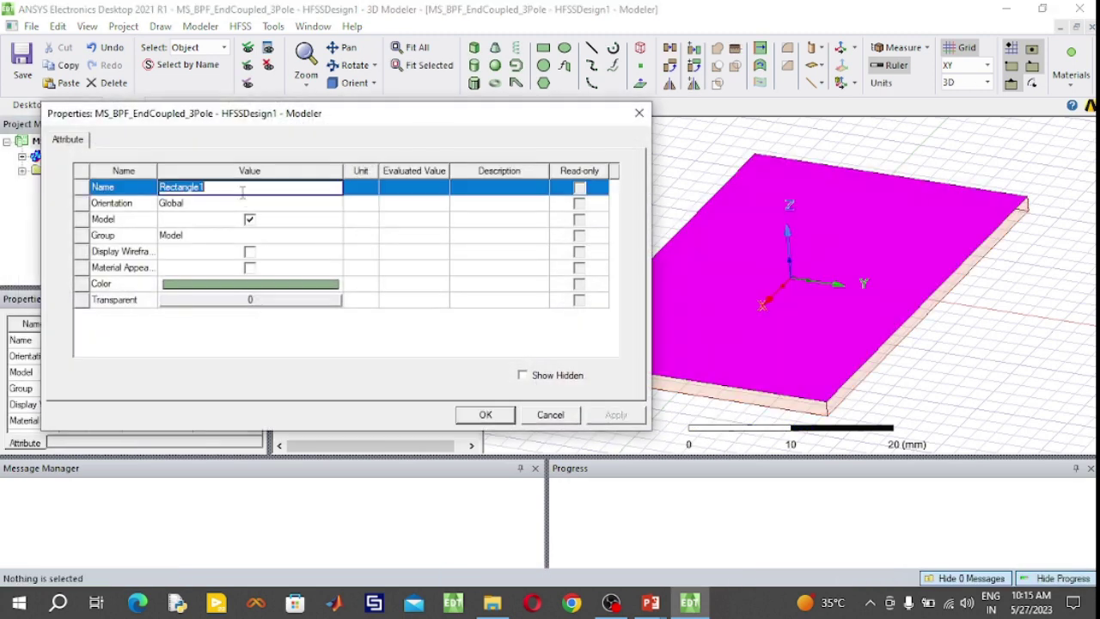
type("GND")
left_click(258, 287)
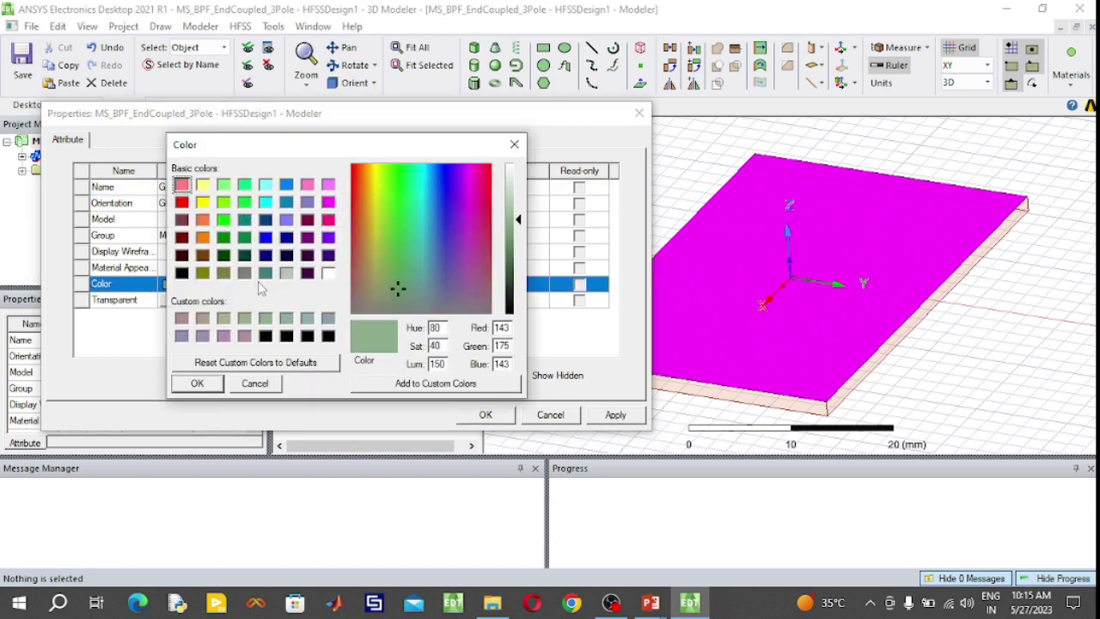
left_click(224, 219)
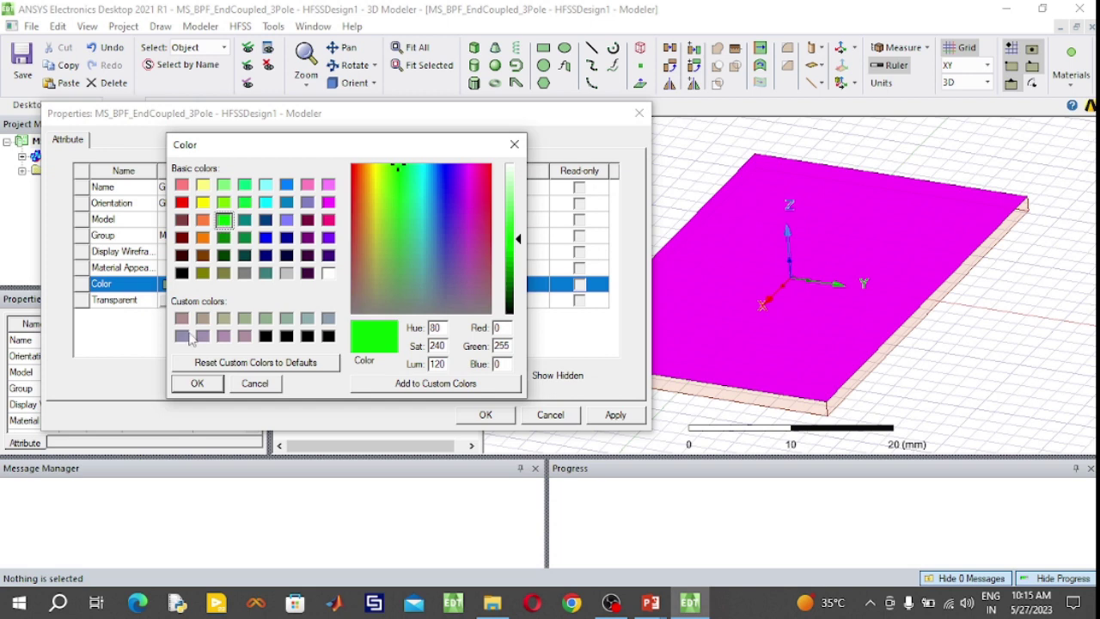
left_click(197, 383)
left_click(485, 414)
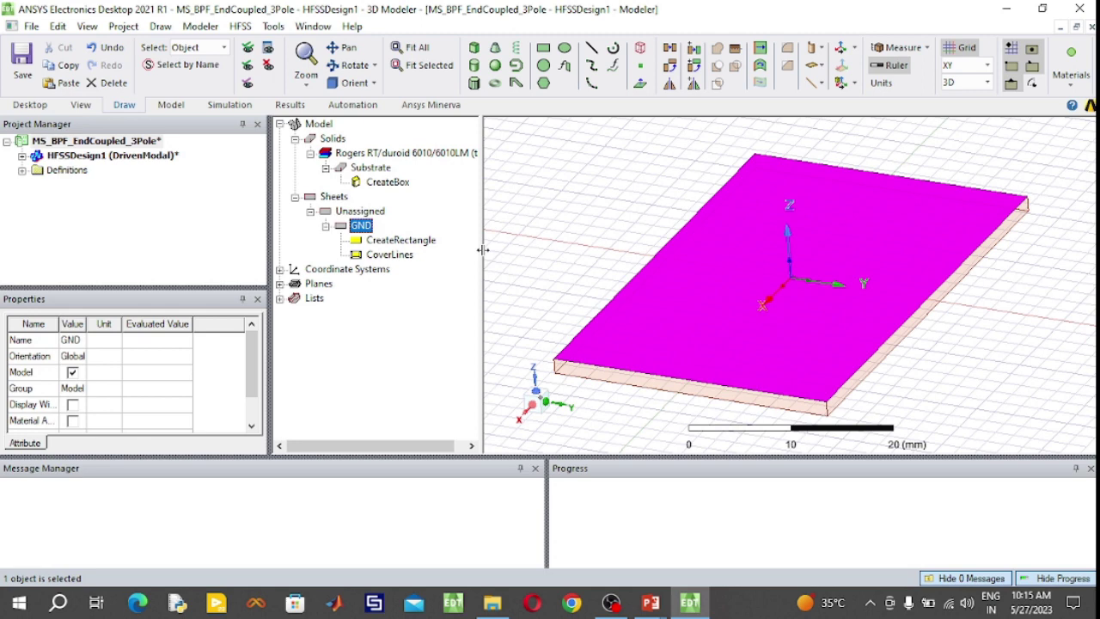
Move the GND sheet to the substrate's underside by setting its position to -23.2055, -15, -1.6 mm.
double_click(421, 240)
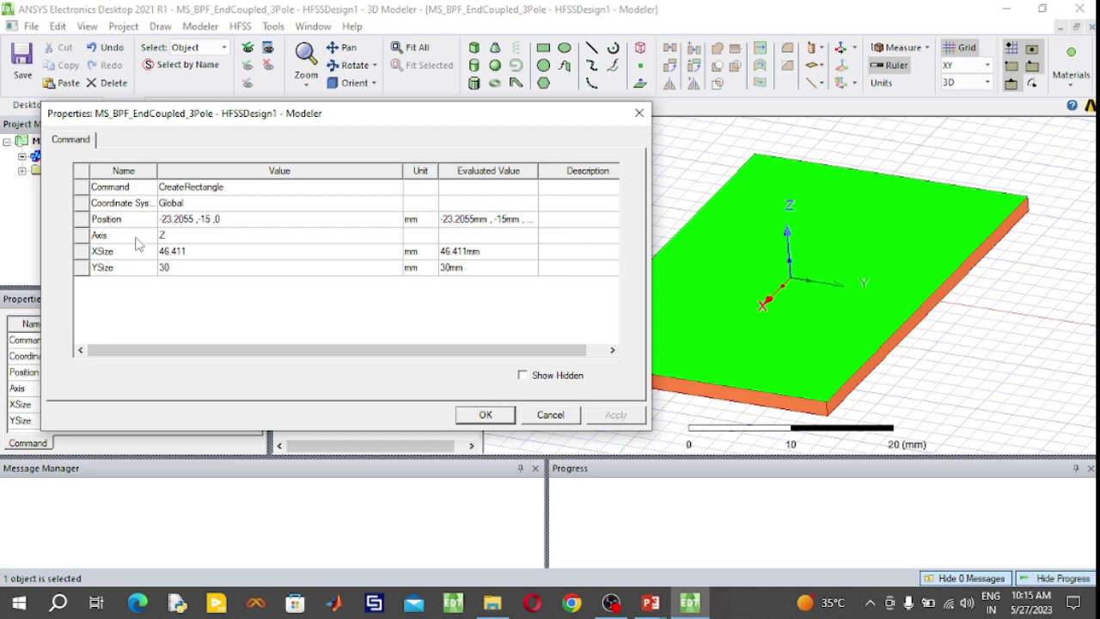
left_click(233, 226)
left_click(233, 225)
left_click(236, 221)
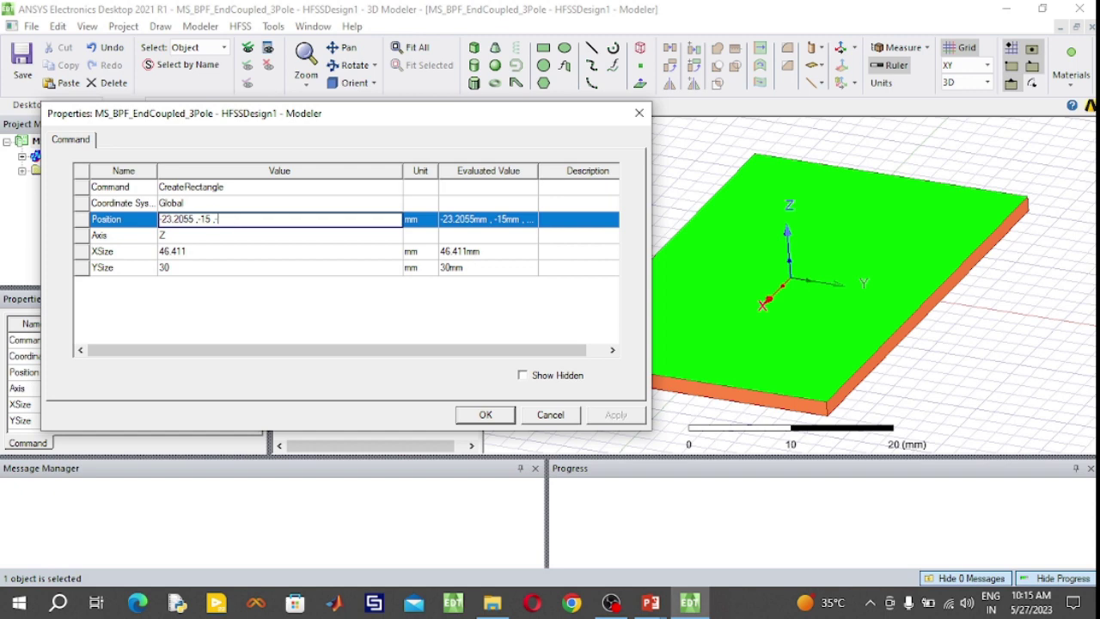
type("-1.6")
left_click(485, 414)
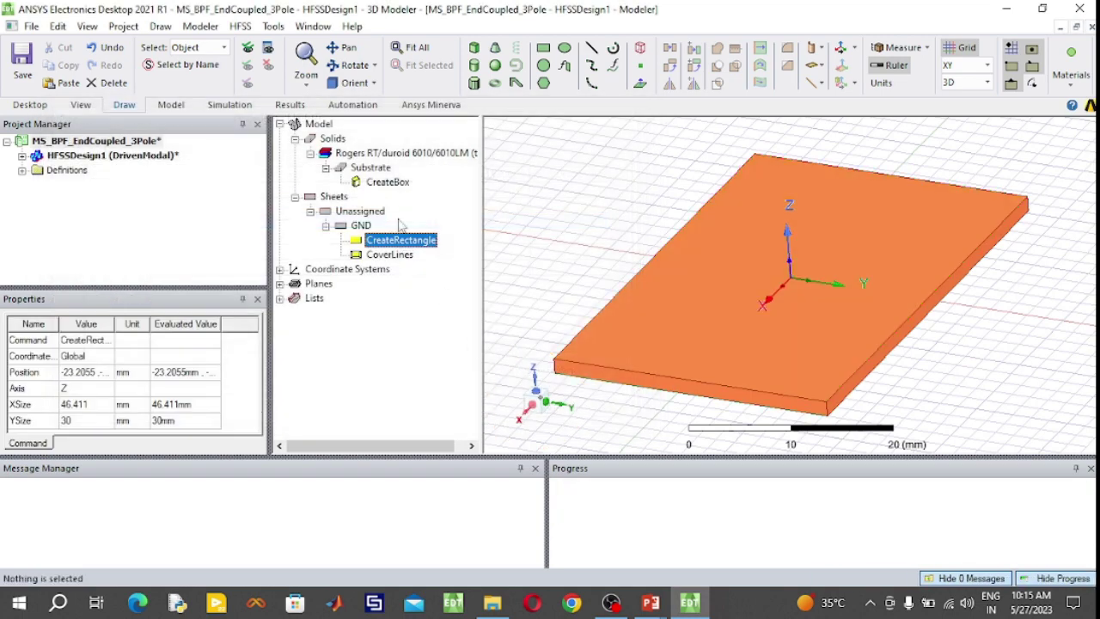
left_click(352, 64)
left_click_drag(746, 331, 698, 249)
left_click(344, 67)
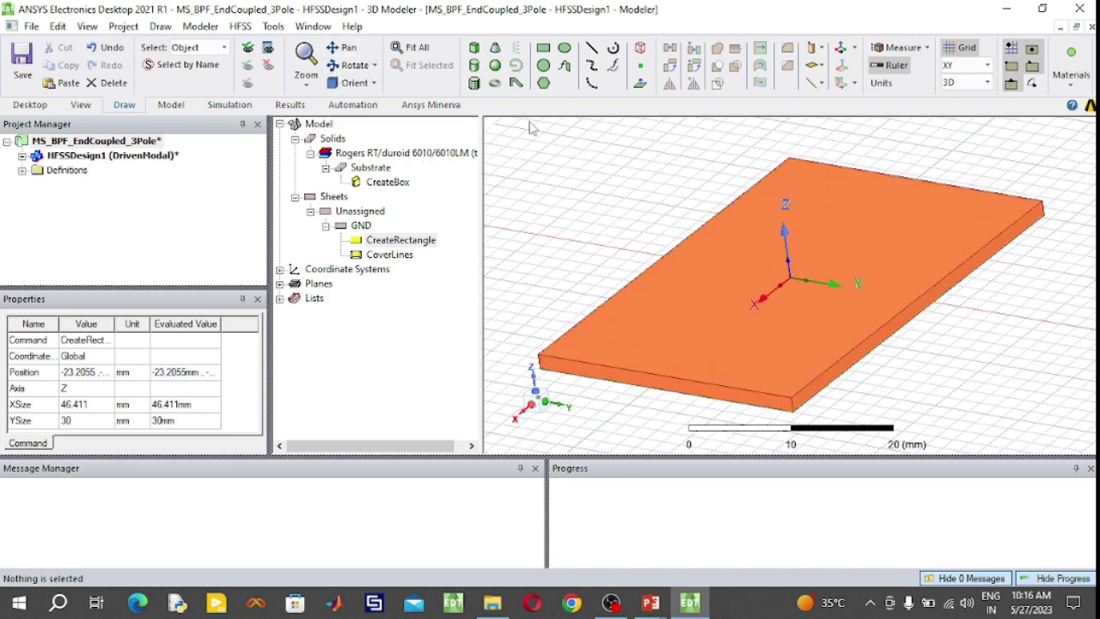
Draw a feed-line rectangle about 9.2 by 2 mm on the substrate's top face, starting at the midpoint of its +X edge.
left_click(543, 51)
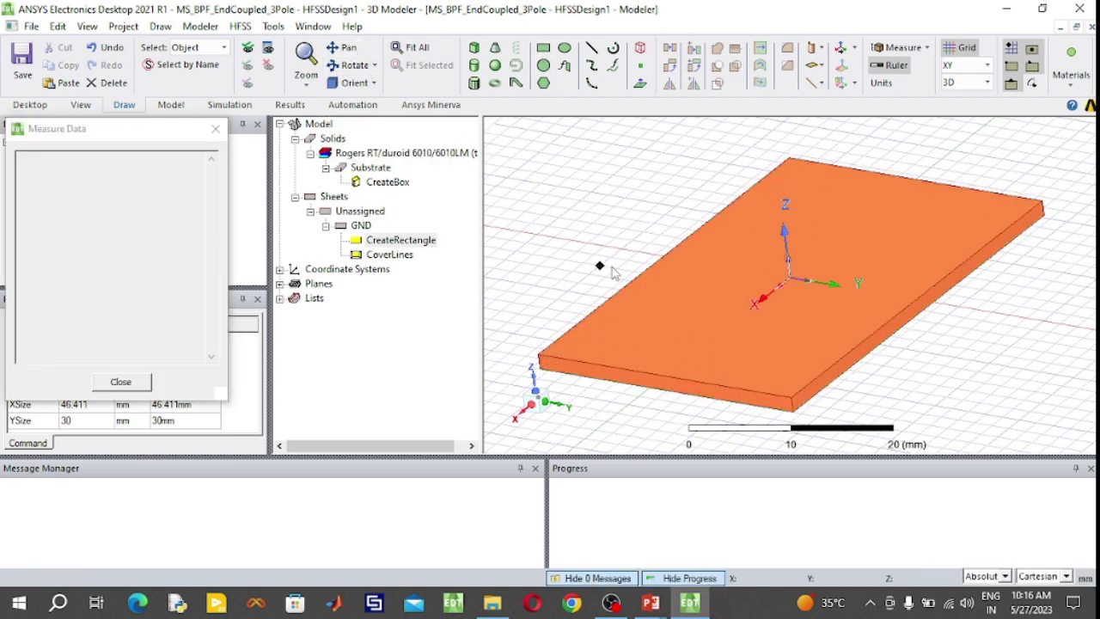
left_click(662, 372)
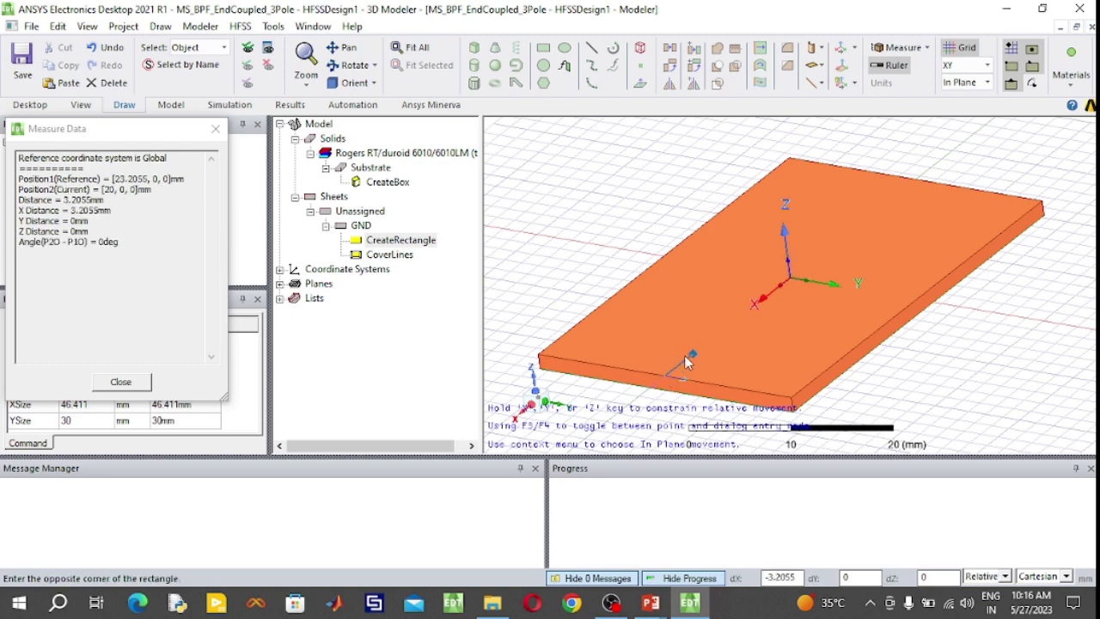
left_click(729, 343)
Rename the new feed-line rectangle as 50Ohm and set its colour to yellow.
double_click(378, 269)
left_click(264, 202)
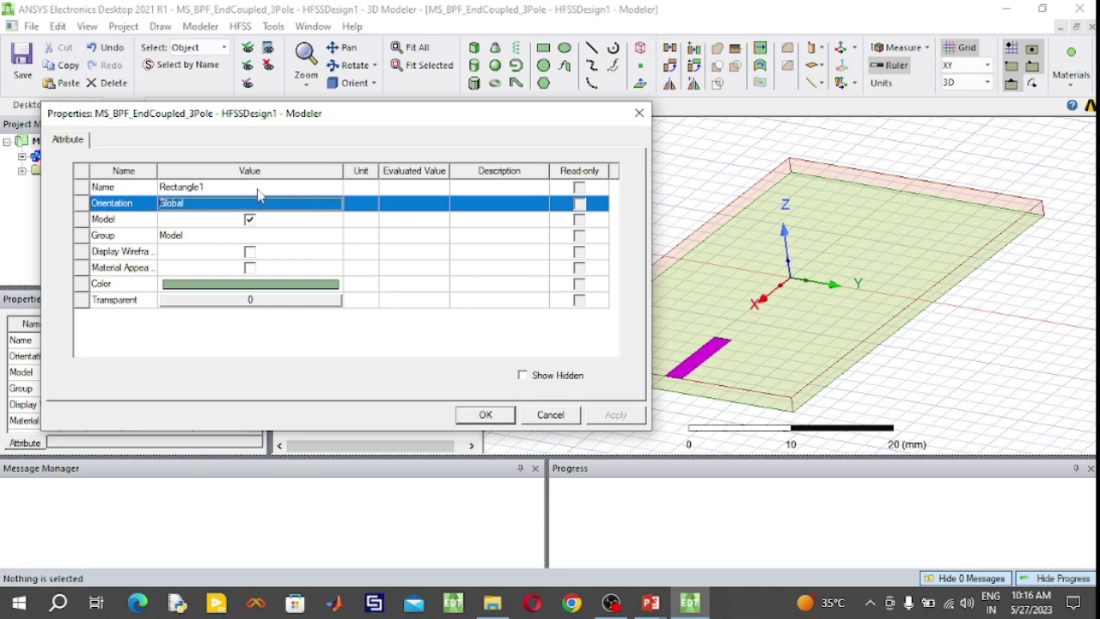
left_click(258, 187)
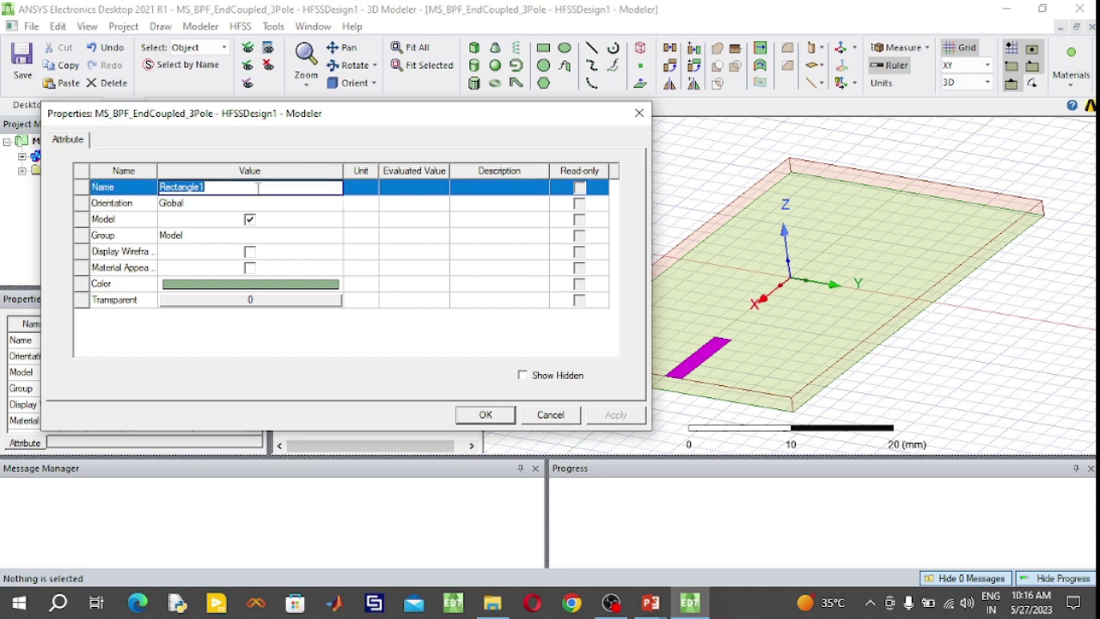
type("50")
type("0Ohm")
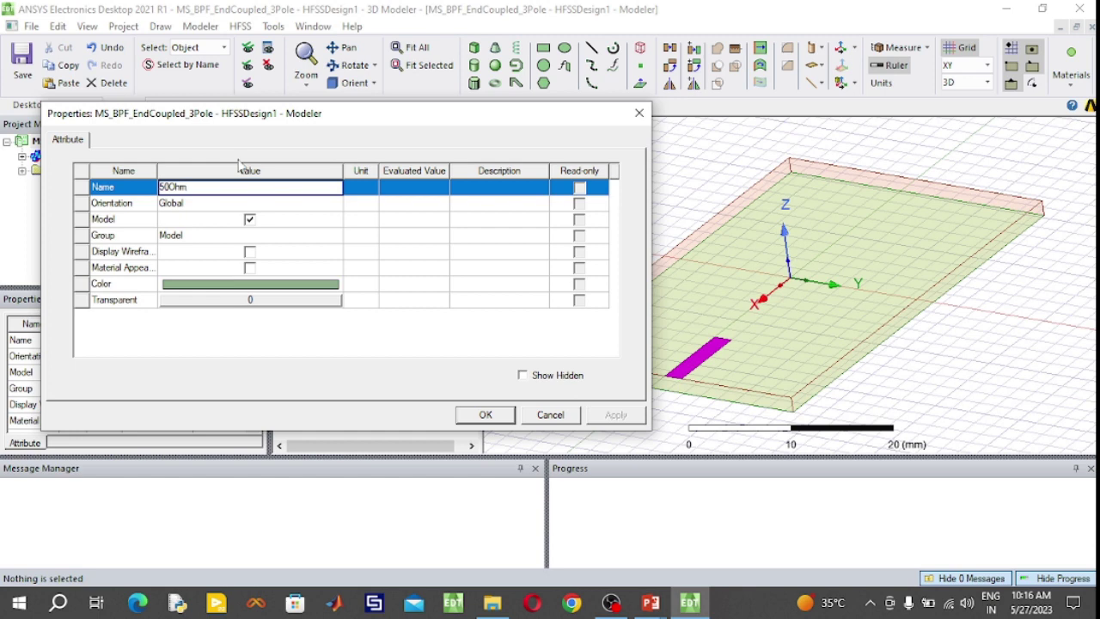
left_click(239, 284)
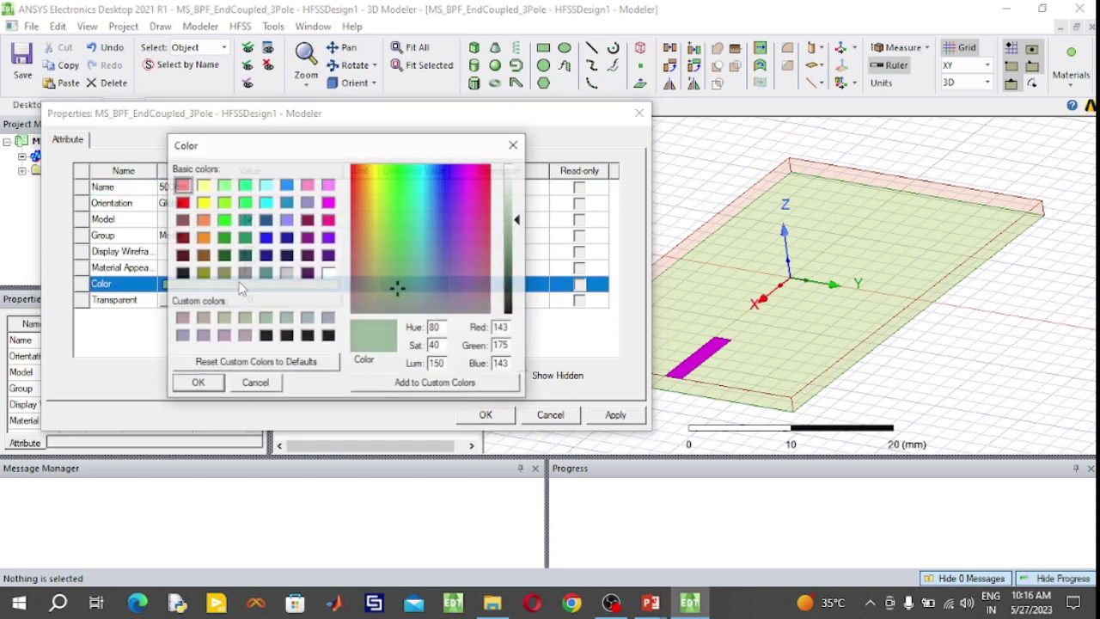
left_click(202, 203)
left_click(196, 383)
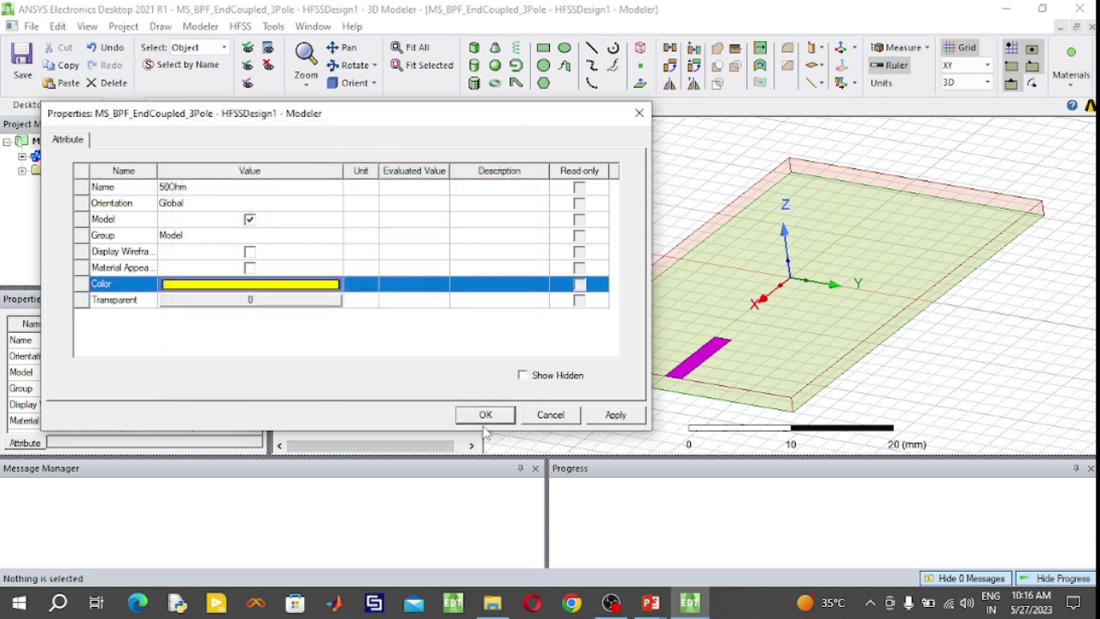
left_click(485, 414)
Resize the 50Ohm rectangle by setting its XSize to -10 mm and YSize to 1.5 mm.
double_click(412, 244)
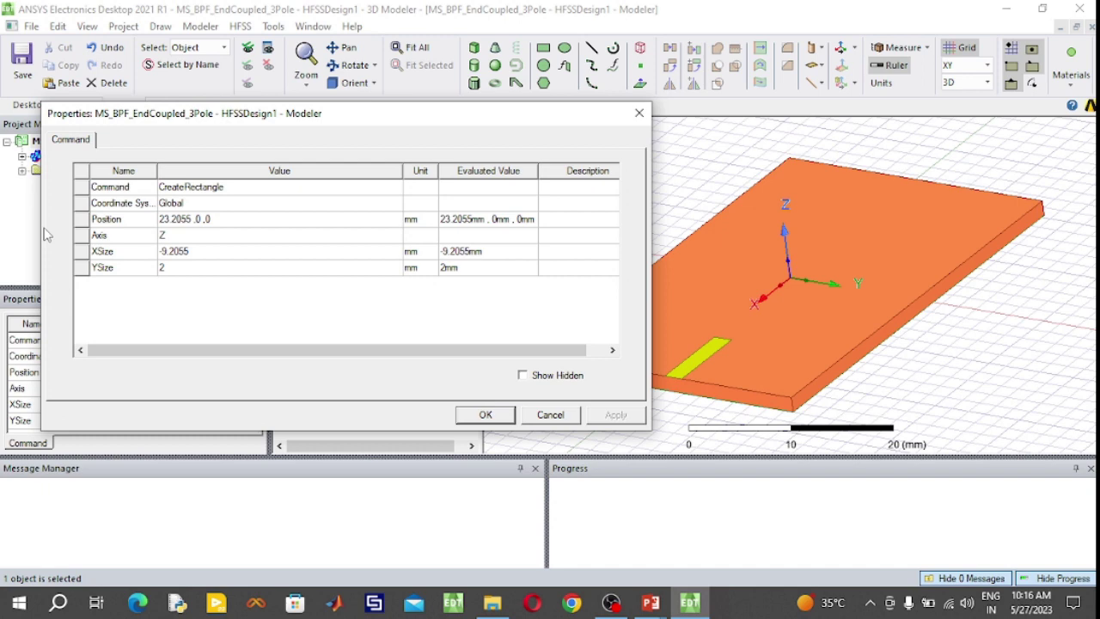
left_click(215, 250)
left_click(222, 250)
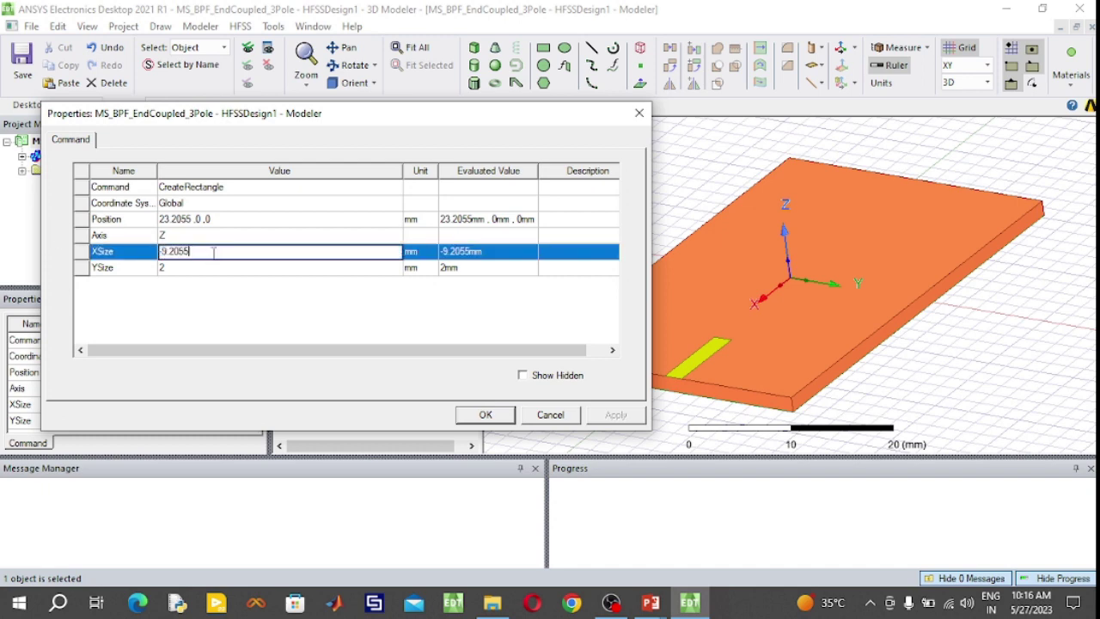
key("BackSpace")
key("BackSpace")
key("BackSpace")
type("10")
left_click(190, 268)
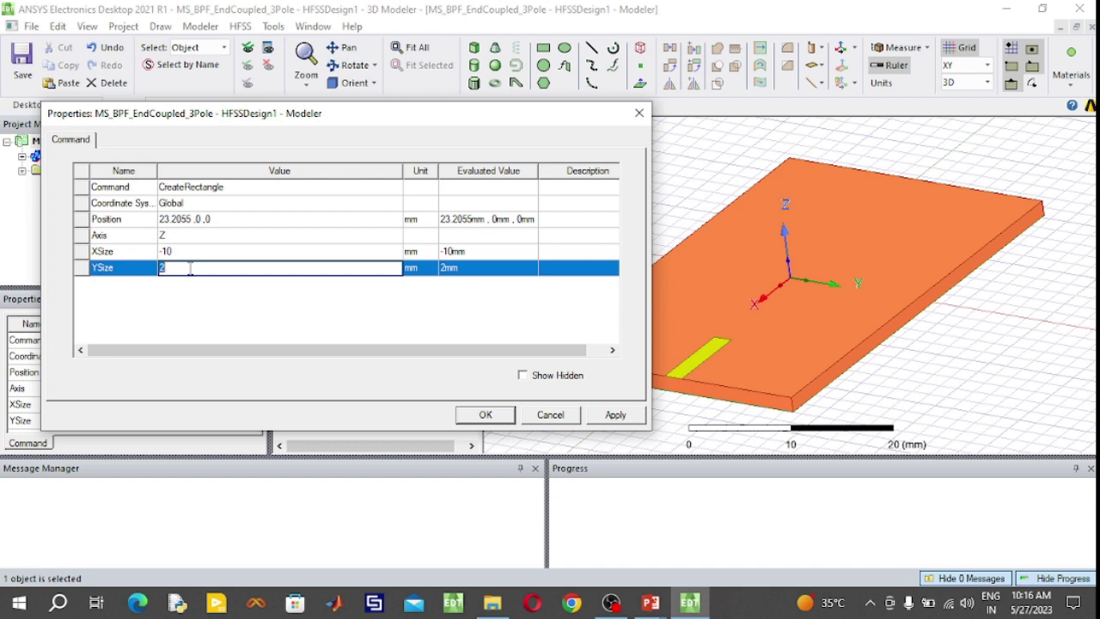
type("1.5")
Centre the 50Ohm strip about the X axis by setting its position to 23.2055, -1.5/2, 0.
left_click(198, 219)
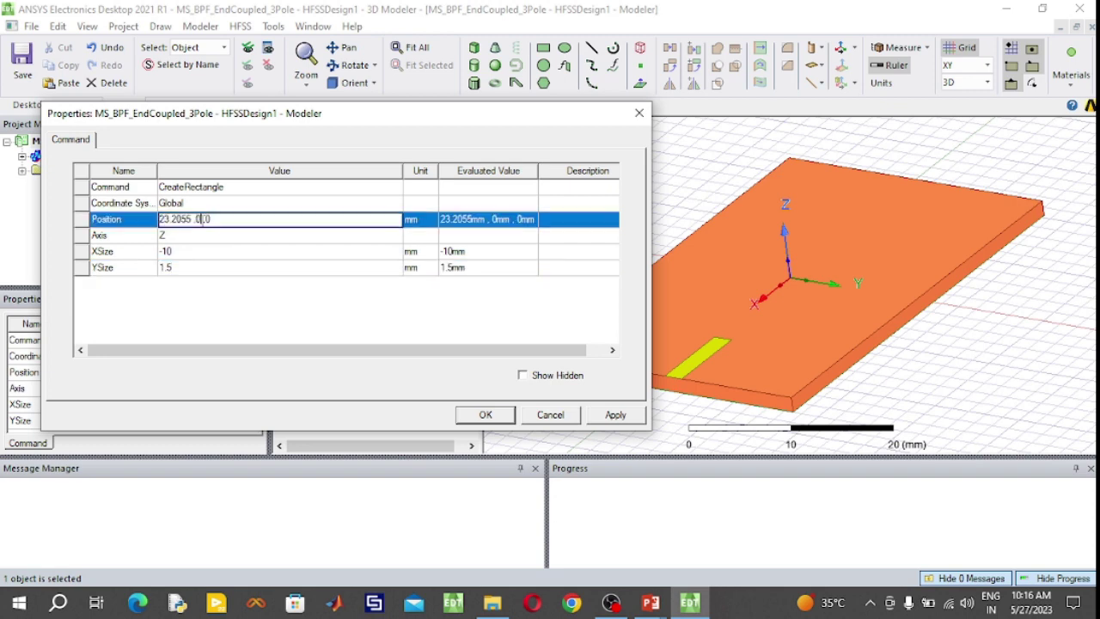
key("Delete")
type("-")
type("1.5")
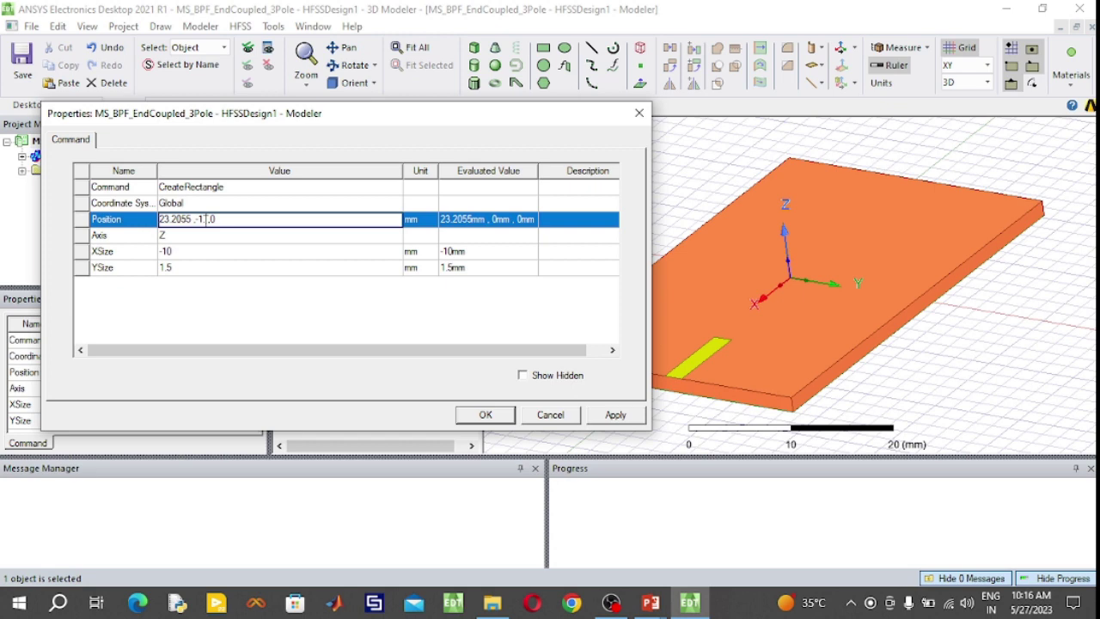
type("/2")
left_click(486, 414)
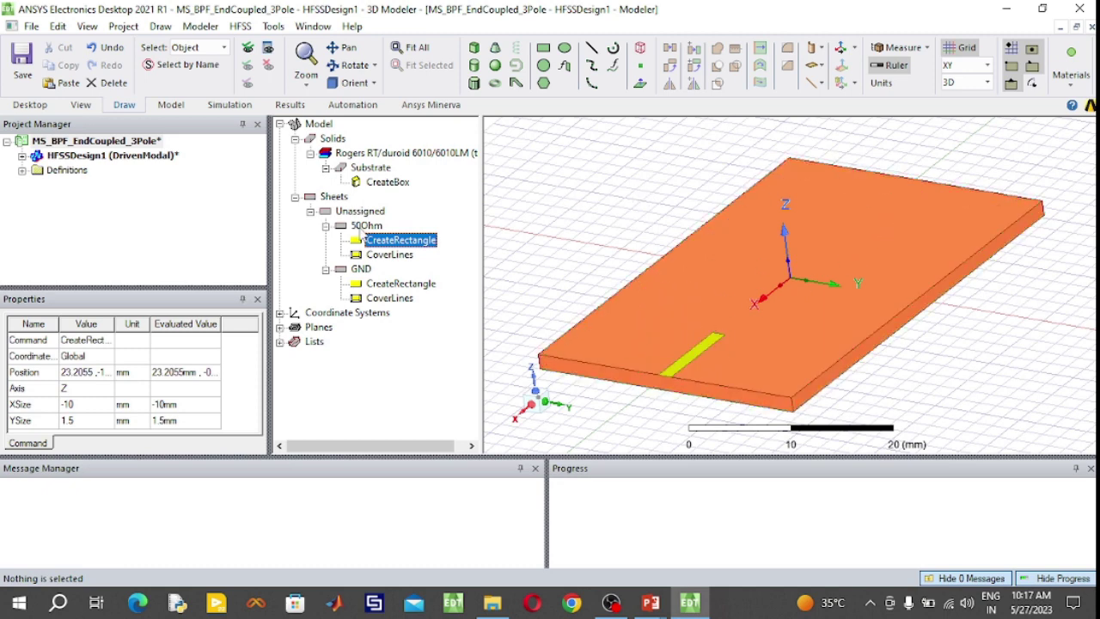
Duplicate the 50Ohm strip in place by copying and pasting it, and clear the selection.
left_click(365, 227)
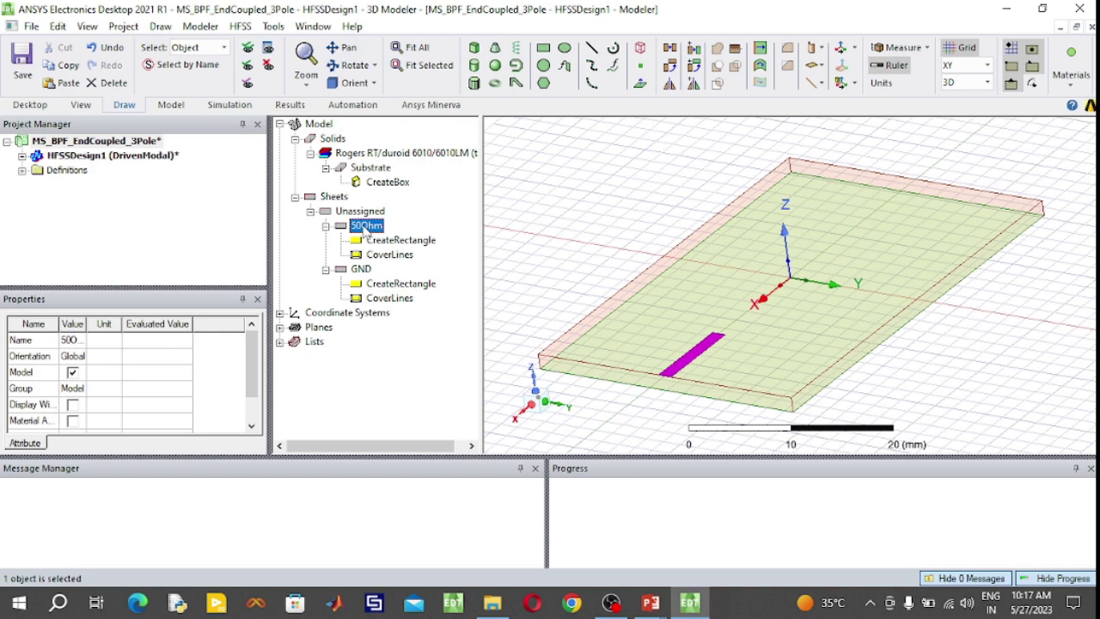
key("ctrl+c")
key("ctrl+v")
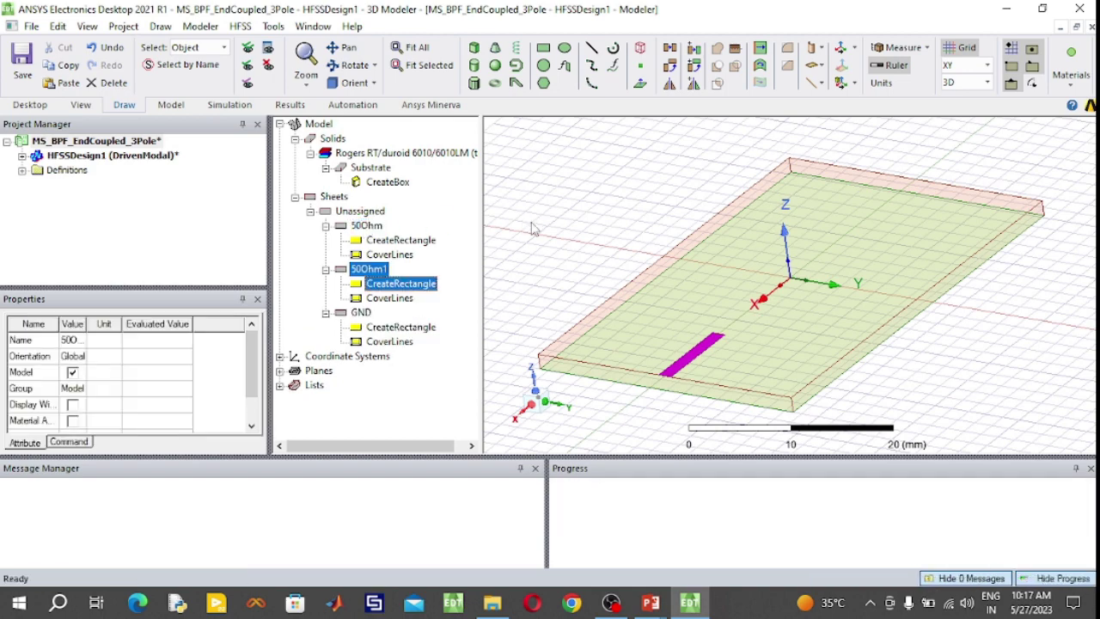
left_click(457, 263)
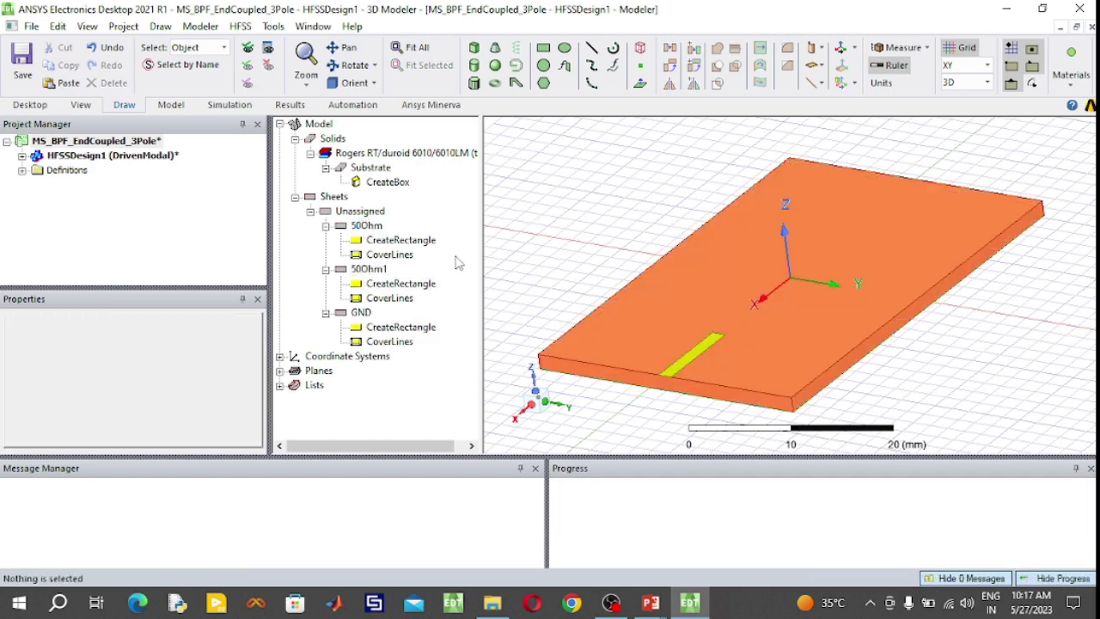
Move the copied feed strip to the substrate's -X edge with position -23.2055, -1.5/2, 0 and XSize 10 mm.
double_click(389, 290)
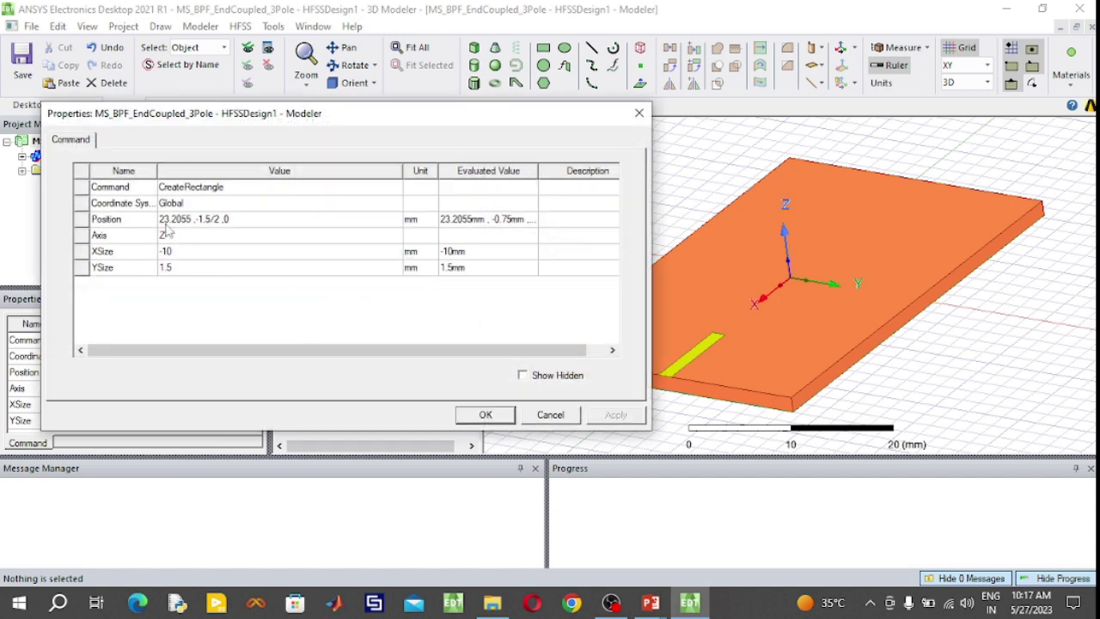
left_click(161, 221)
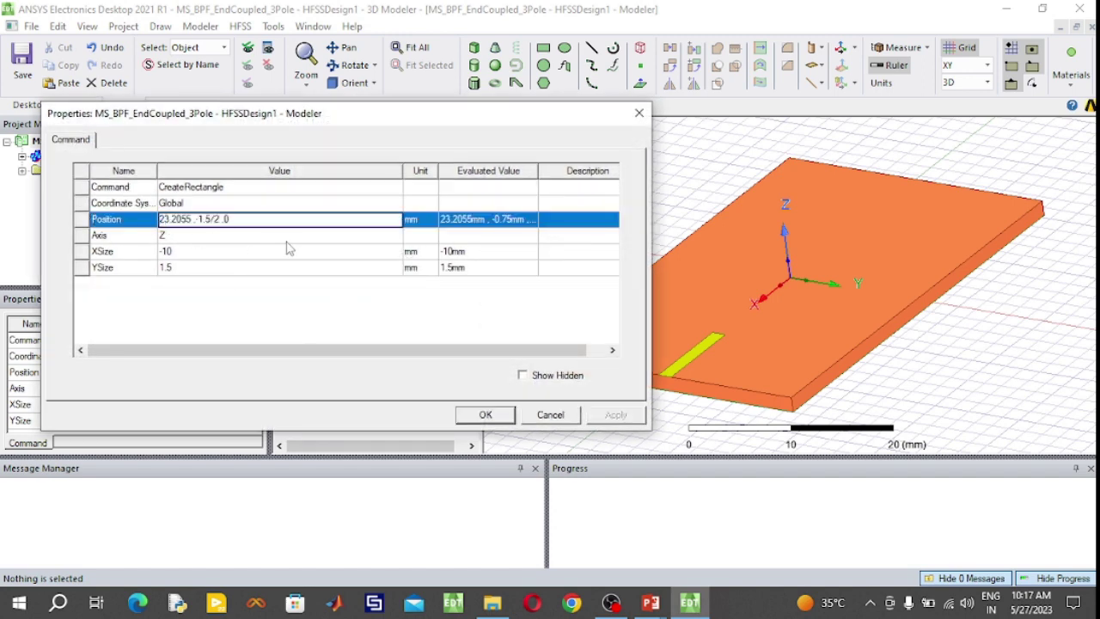
type("-")
left_click(163, 252)
key("Delete")
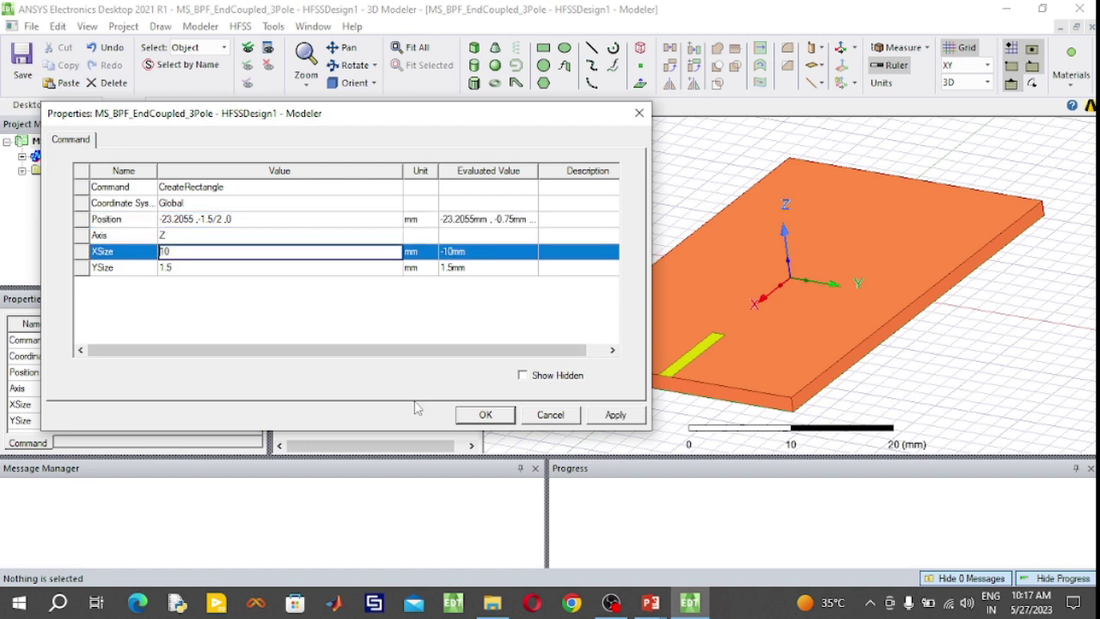
left_click(481, 415)
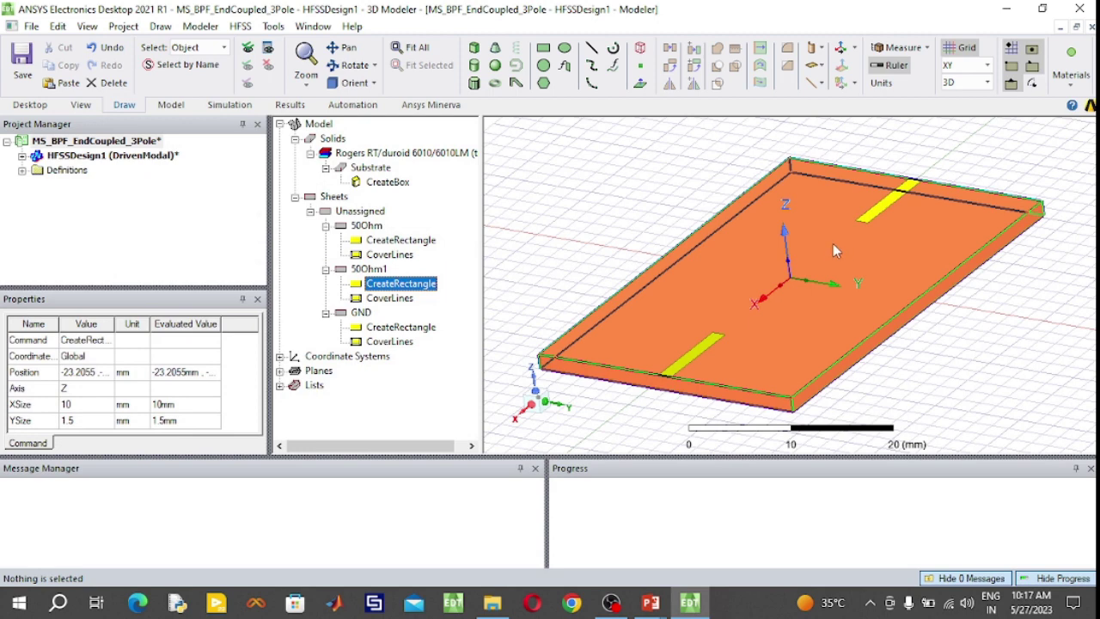
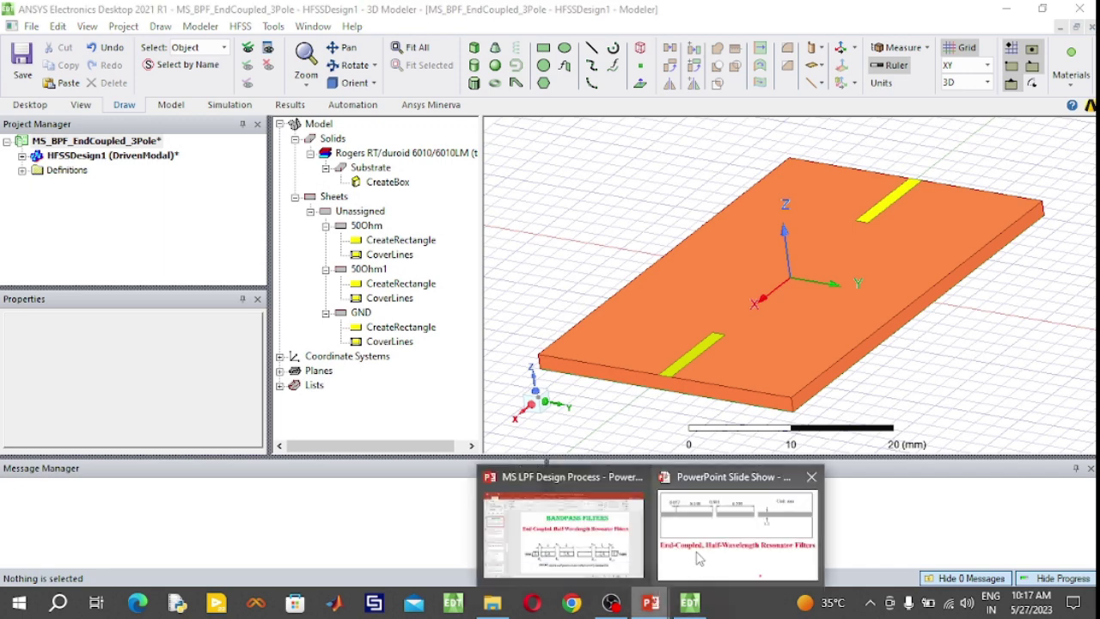
Examine the resonator lengths, gaps and strip width on the PowerPoint filter drawing and return to ANSYS Electronics Desktop.
left_click(712, 539)
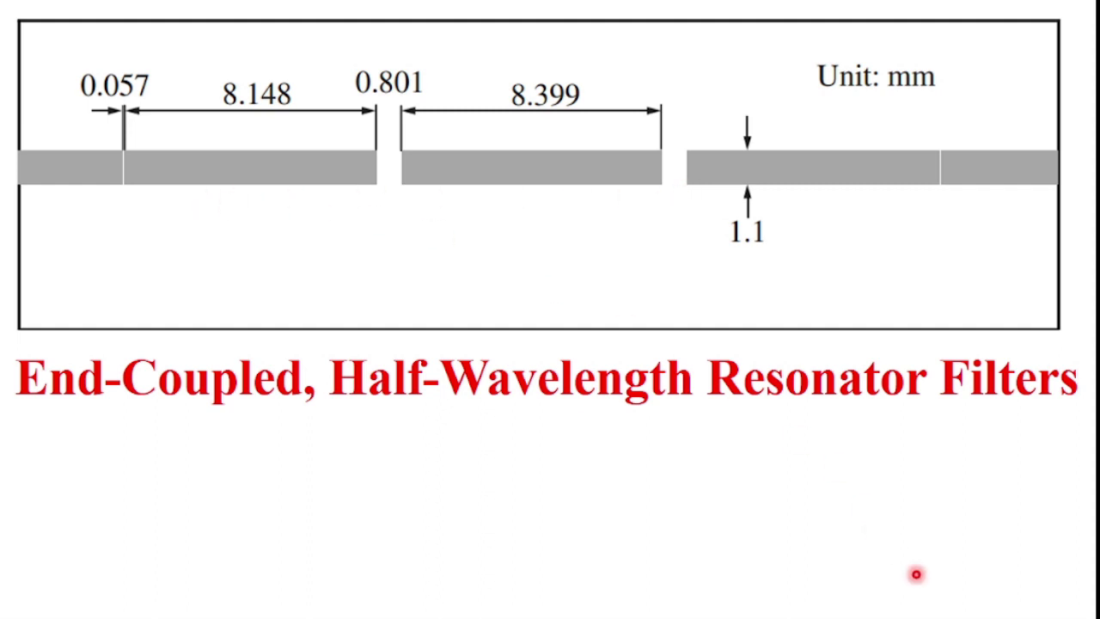
key("super")
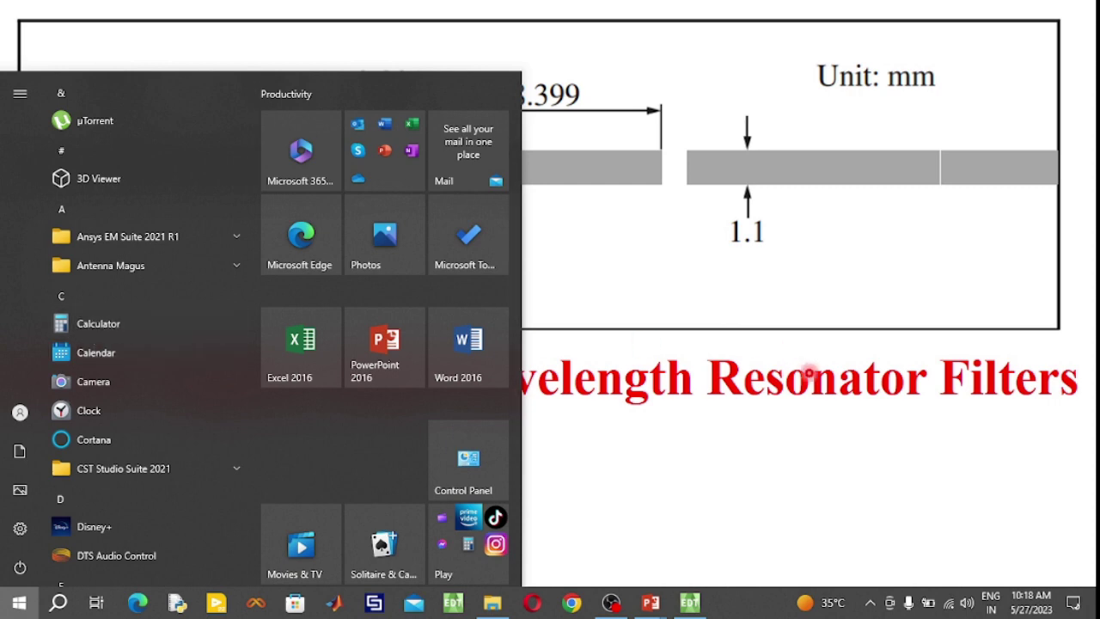
left_click(679, 607)
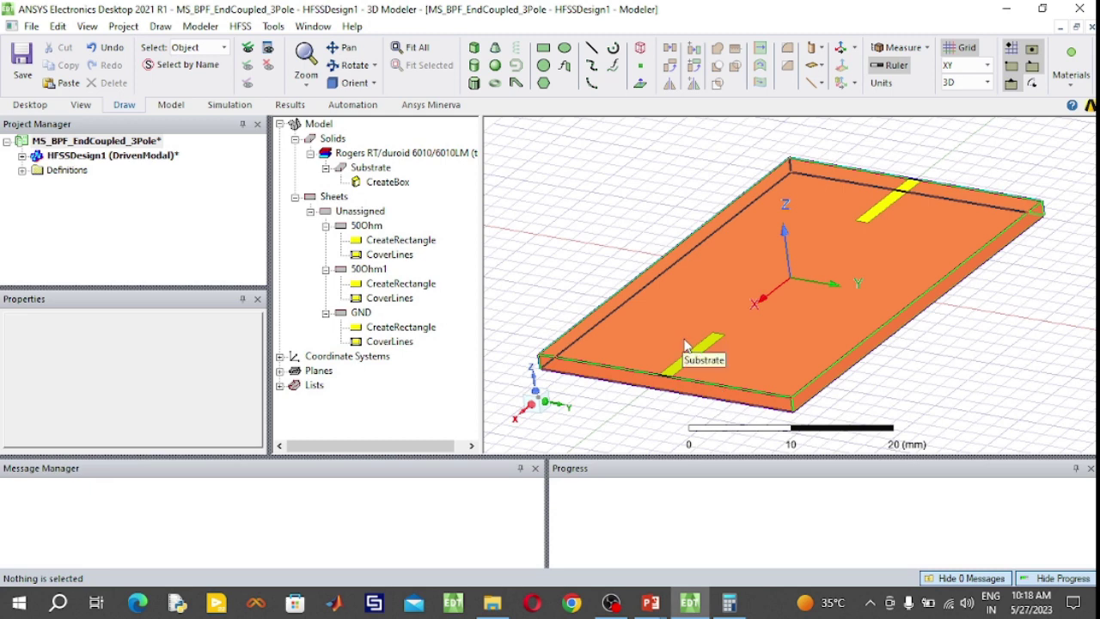
Draw a small resonator rectangle on the substrate's top face between the +X feed strip and the origin, starting at about 12, -2, 0 mm.
left_click(543, 47)
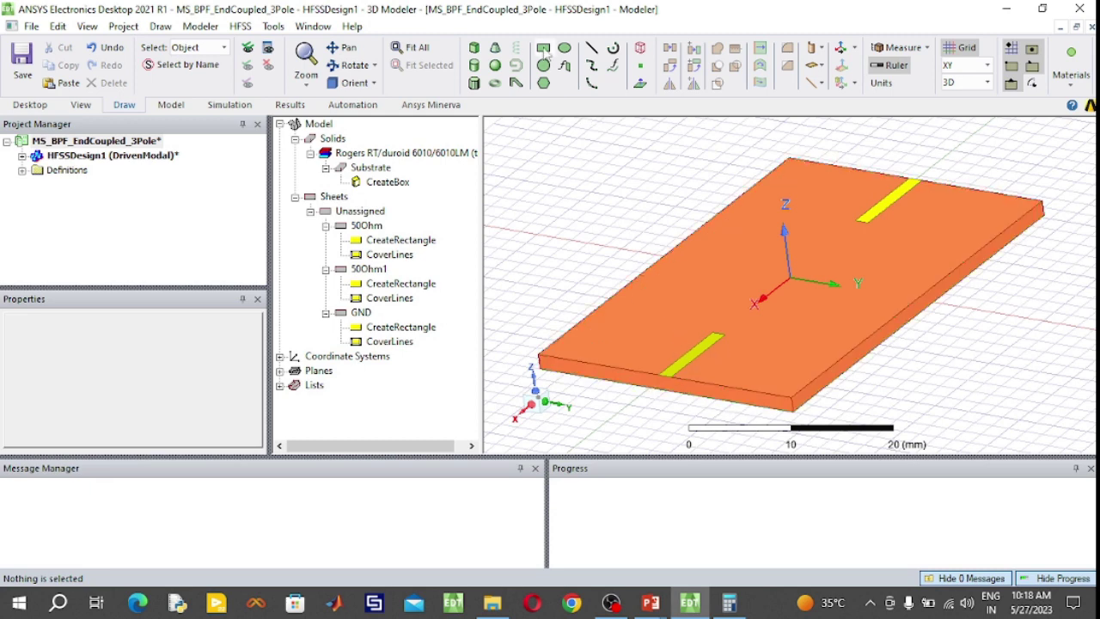
left_click(719, 322)
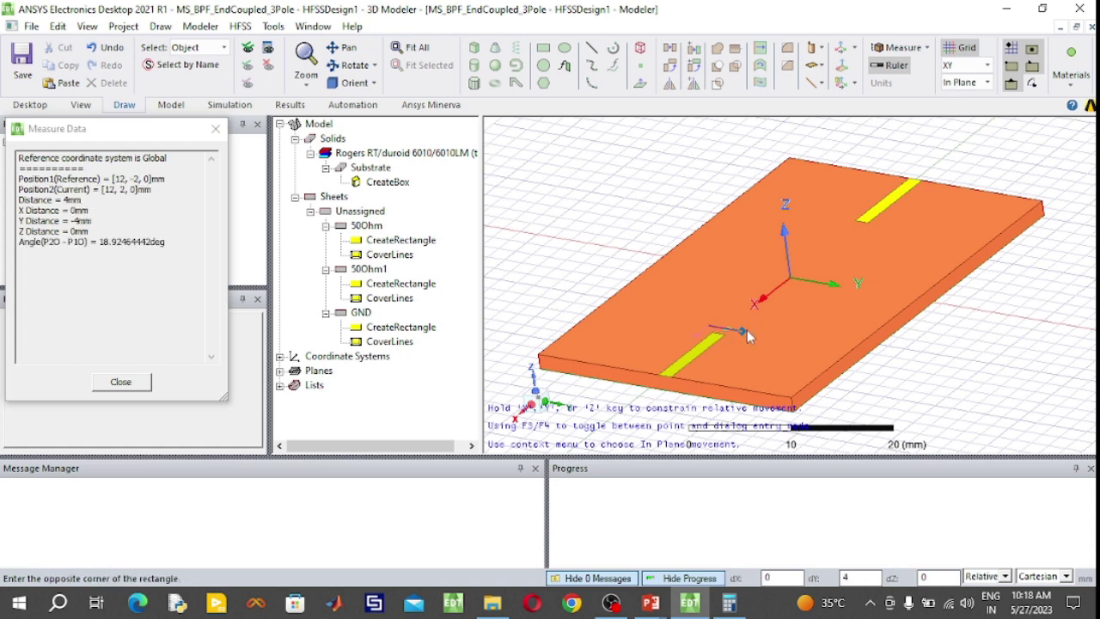
left_click(755, 314)
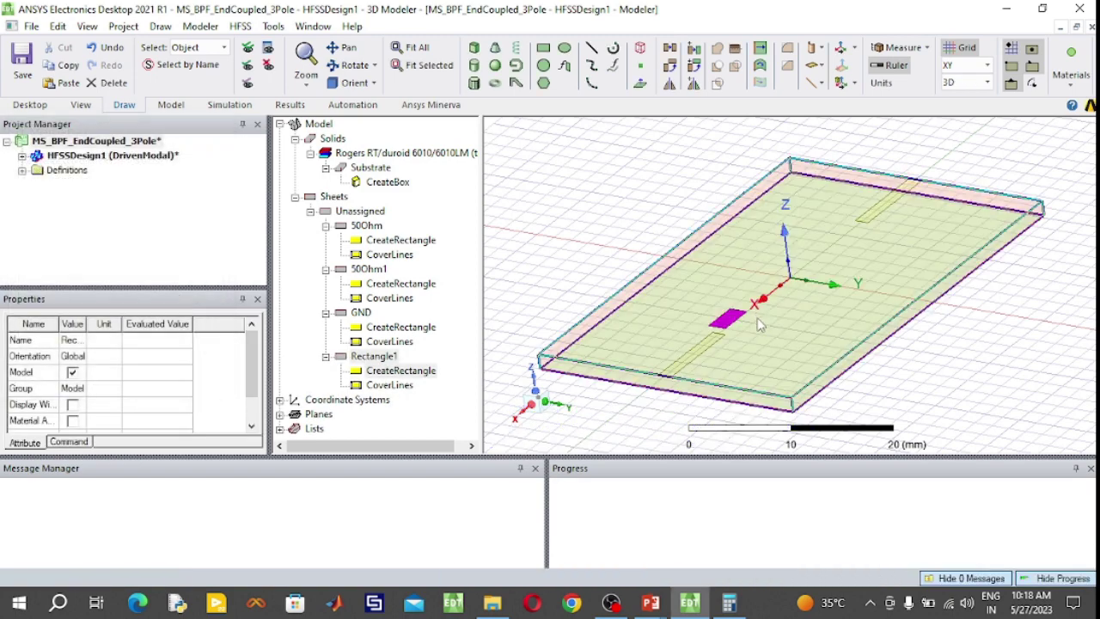
Rename the resonator rectangle as L1 and set its colour to yellow.
double_click(373, 355)
left_click(205, 188)
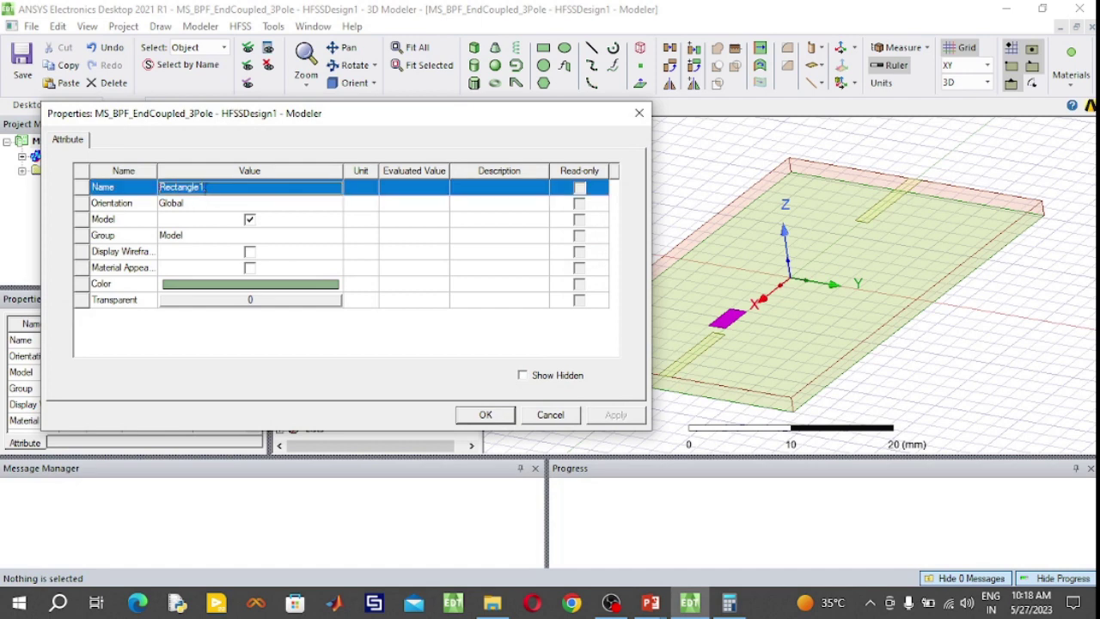
key("BackSpace")
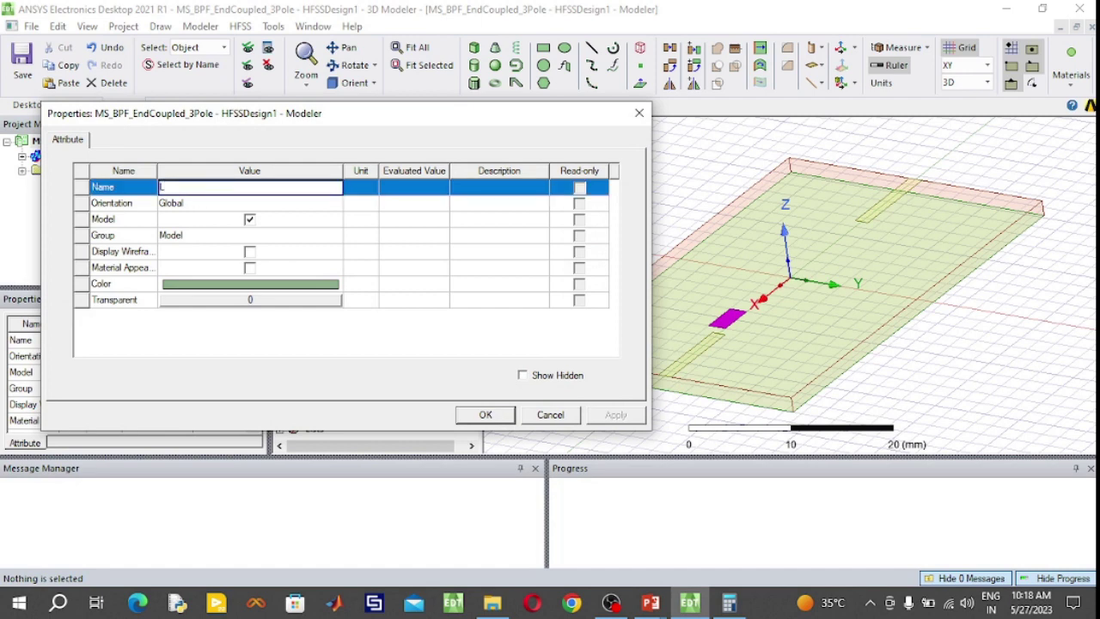
type("L1")
left_click(230, 283)
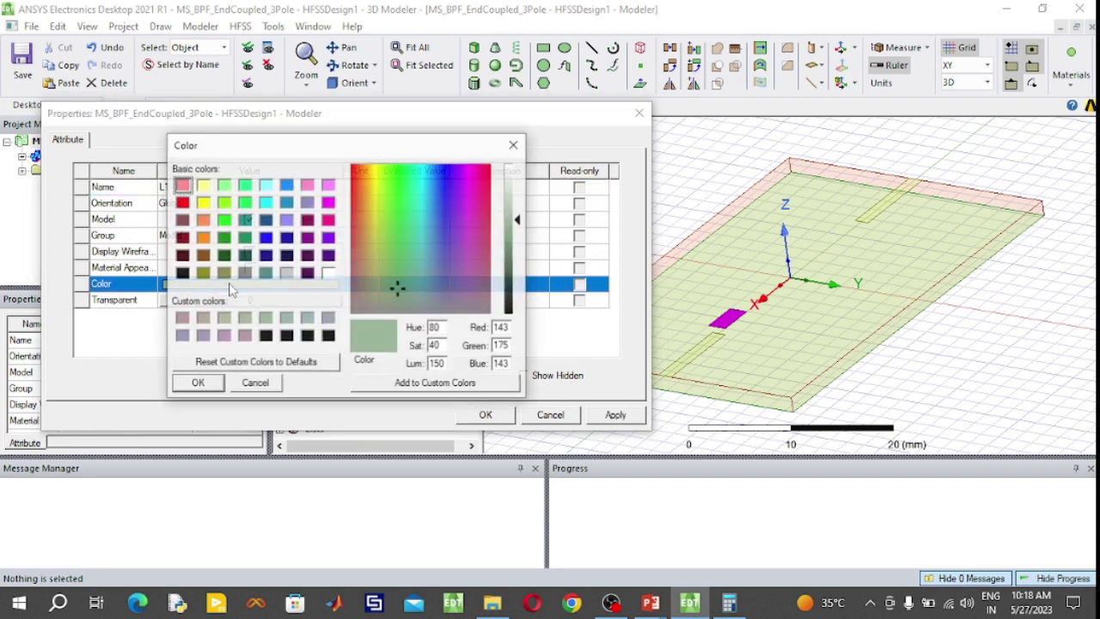
left_click(203, 203)
left_click(197, 382)
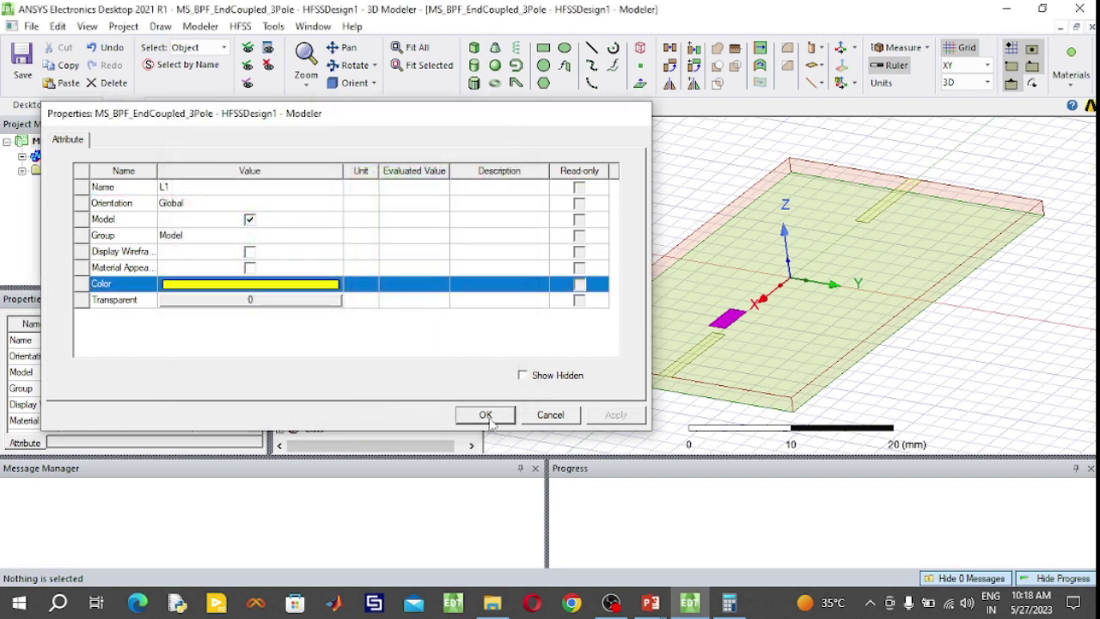
left_click(485, 414)
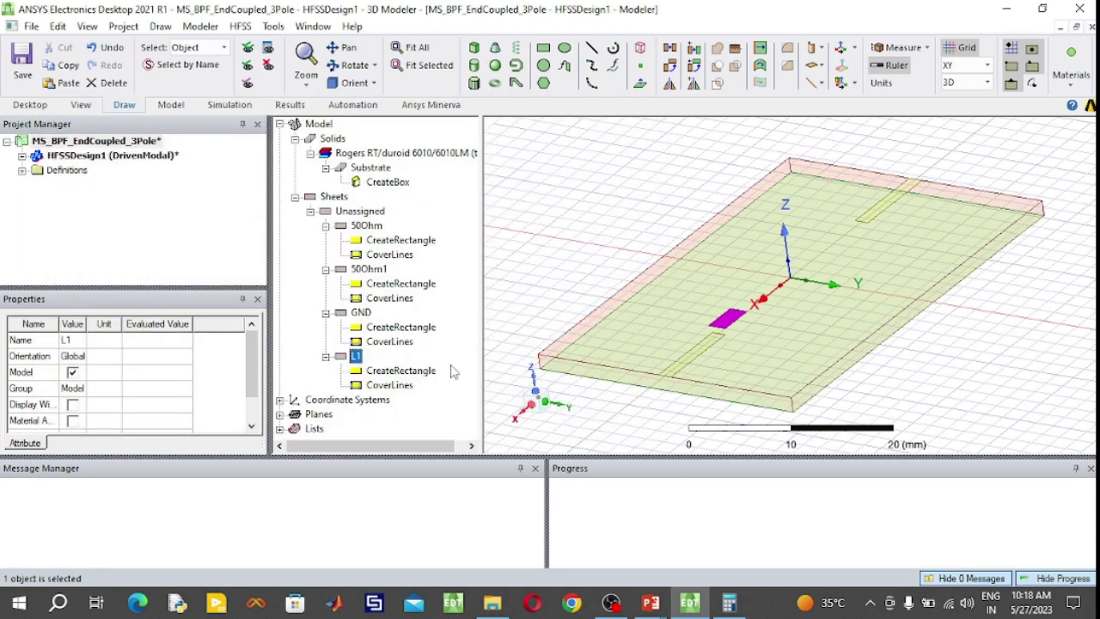
Check the first resonator's dimensions on the PowerPoint slide and switch back to the ANSYS Electronics Desktop model.
mouse_move(650, 601)
left_click(693, 557)
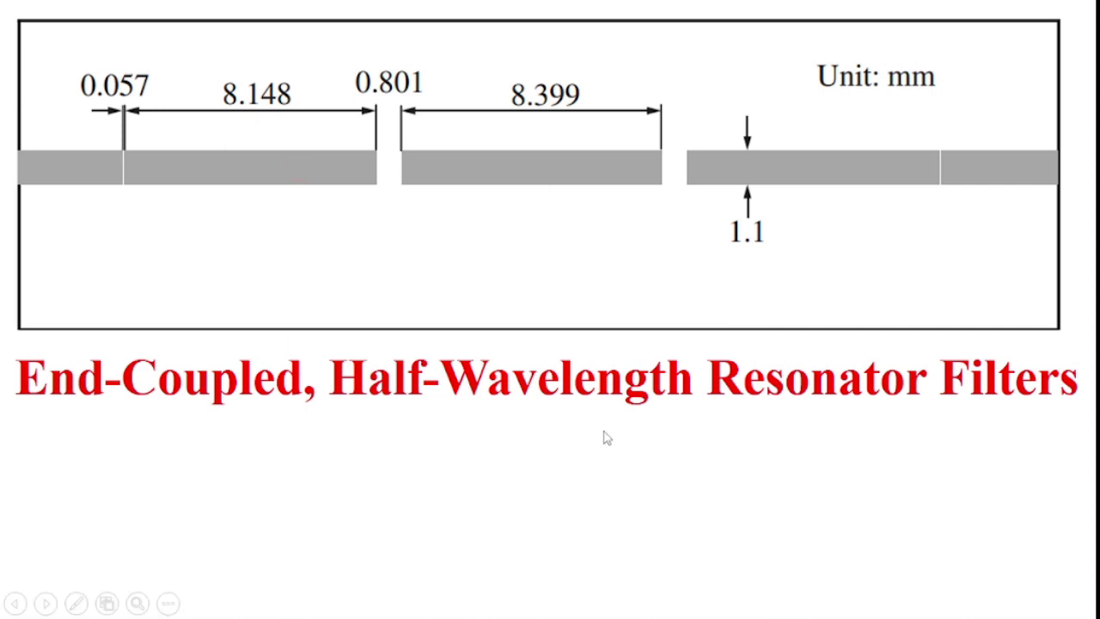
key("super")
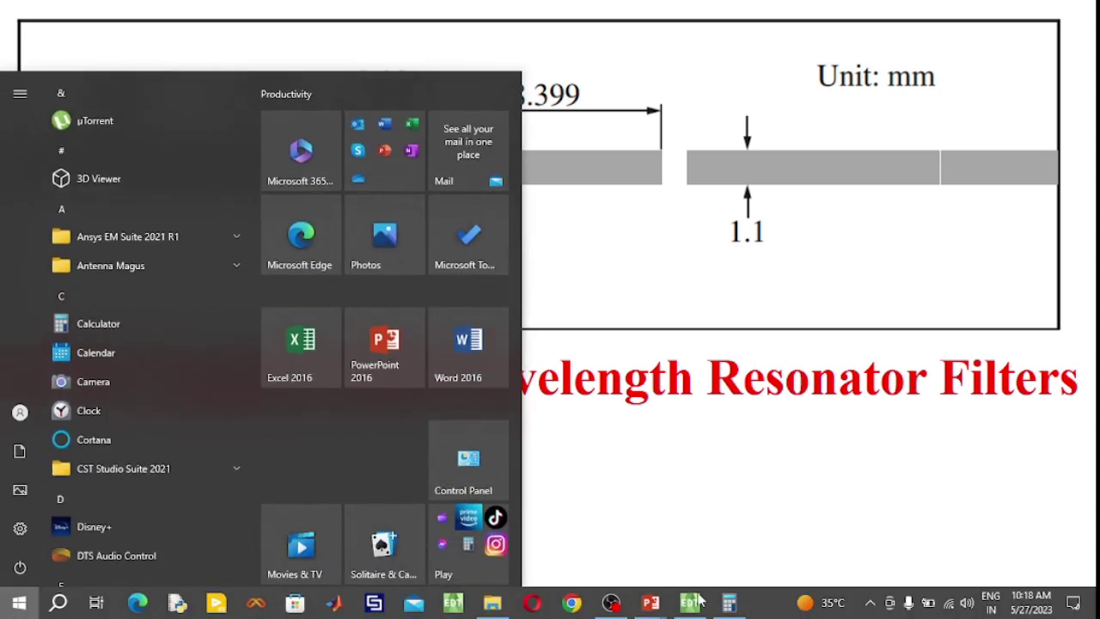
mouse_move(697, 603)
left_click(703, 556)
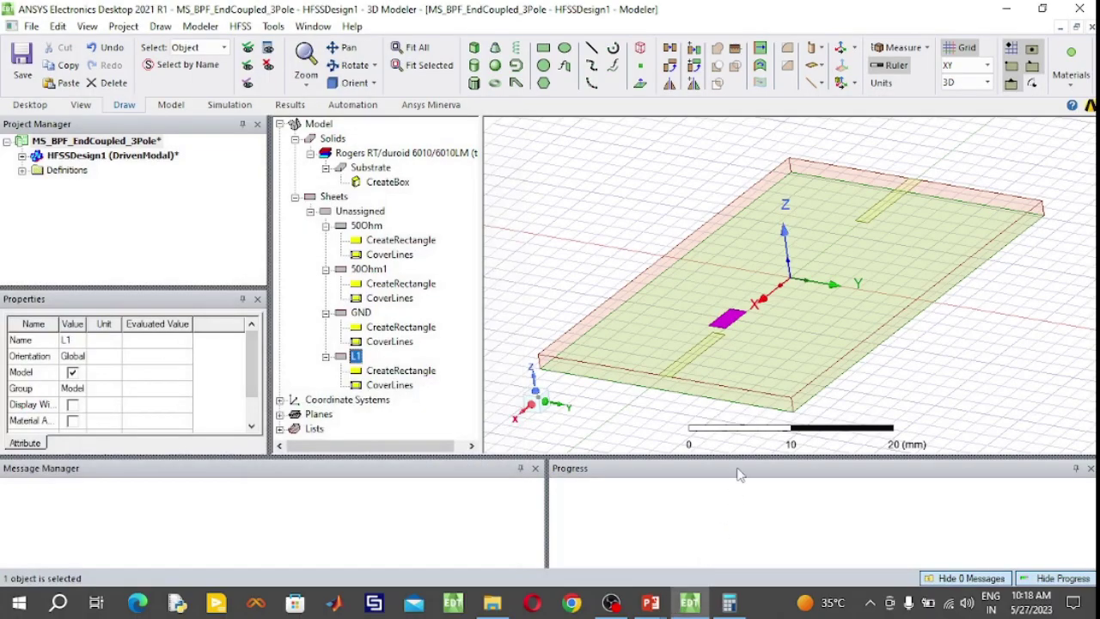
Set rectangle L1's X size to -8.148 mm and its Y size to 1.5 mm.
double_click(402, 370)
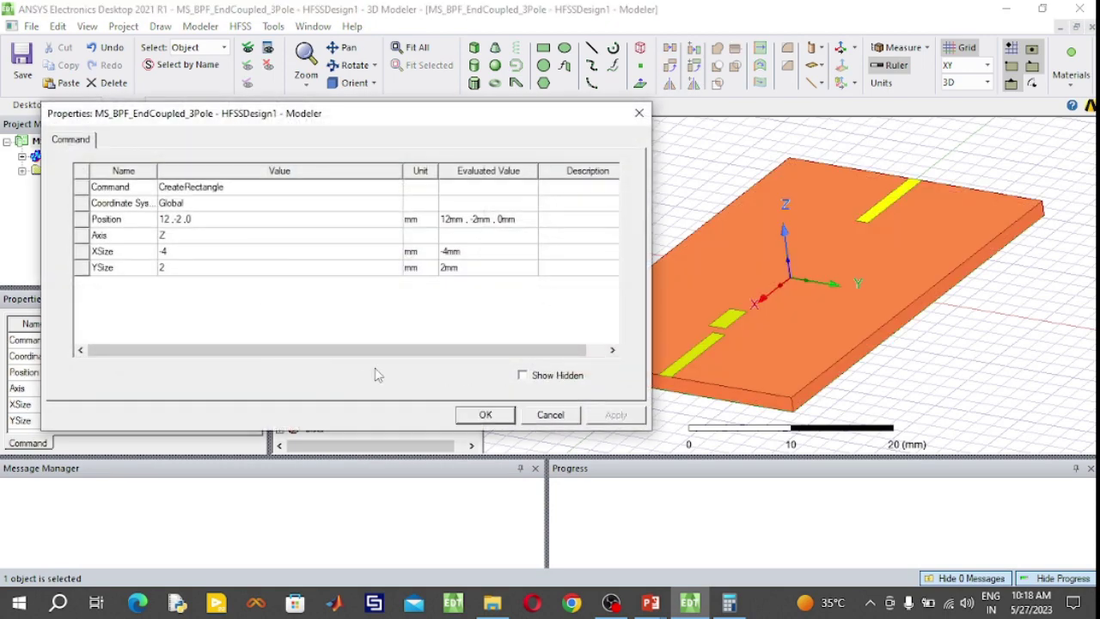
left_click(178, 251)
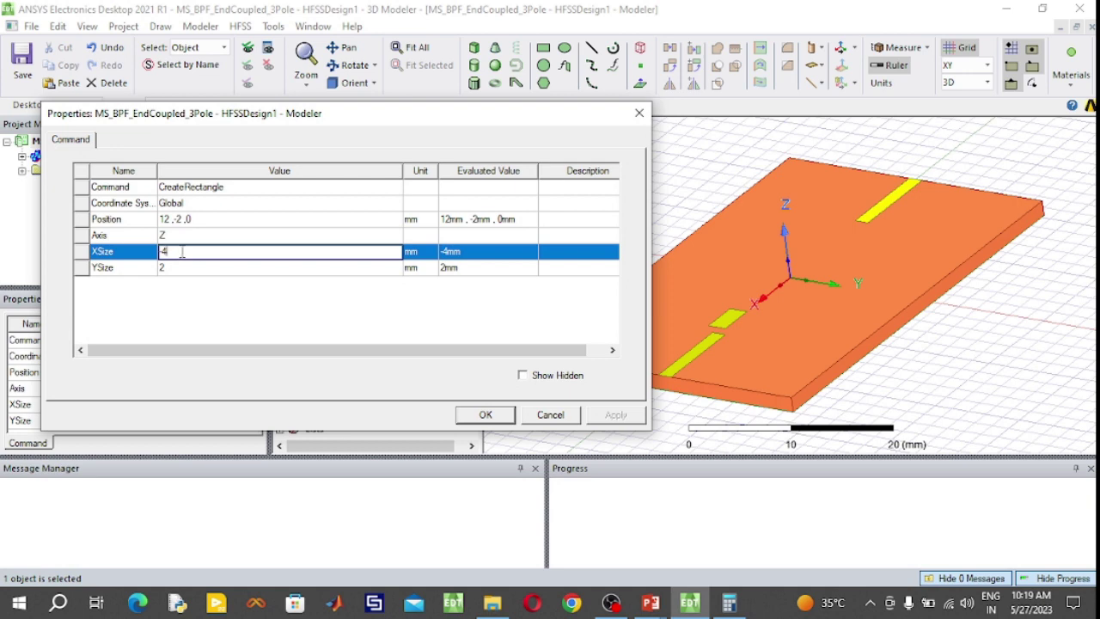
key("BackSpace")
key("BackSpace")
type("-8.148")
left_click(182, 268)
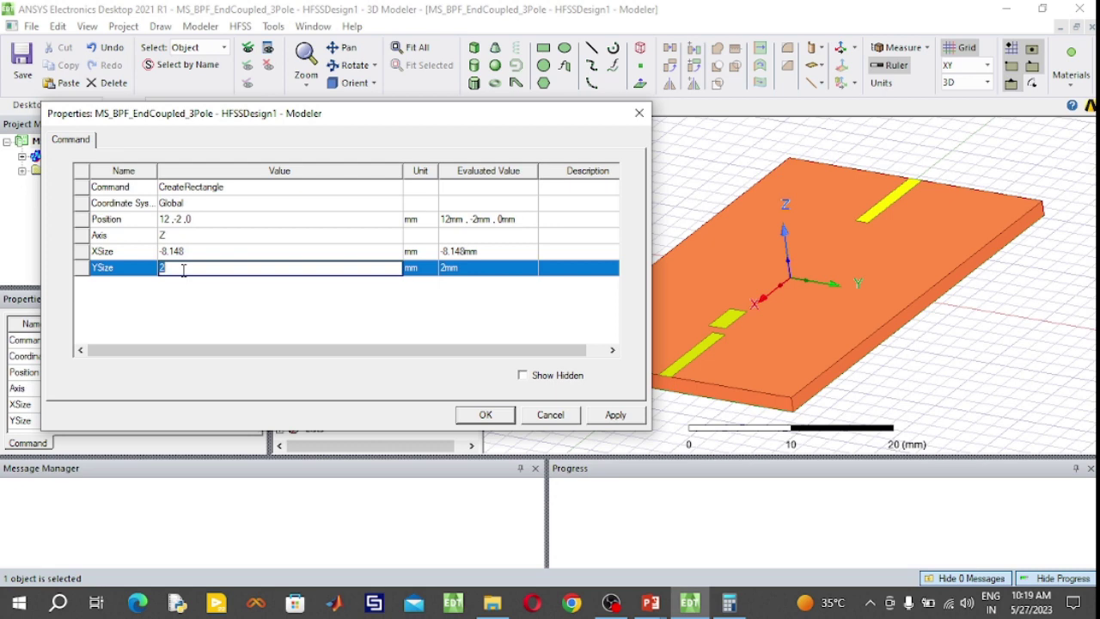
type("1.5")
left_click_drag(520, 113, 490, 112)
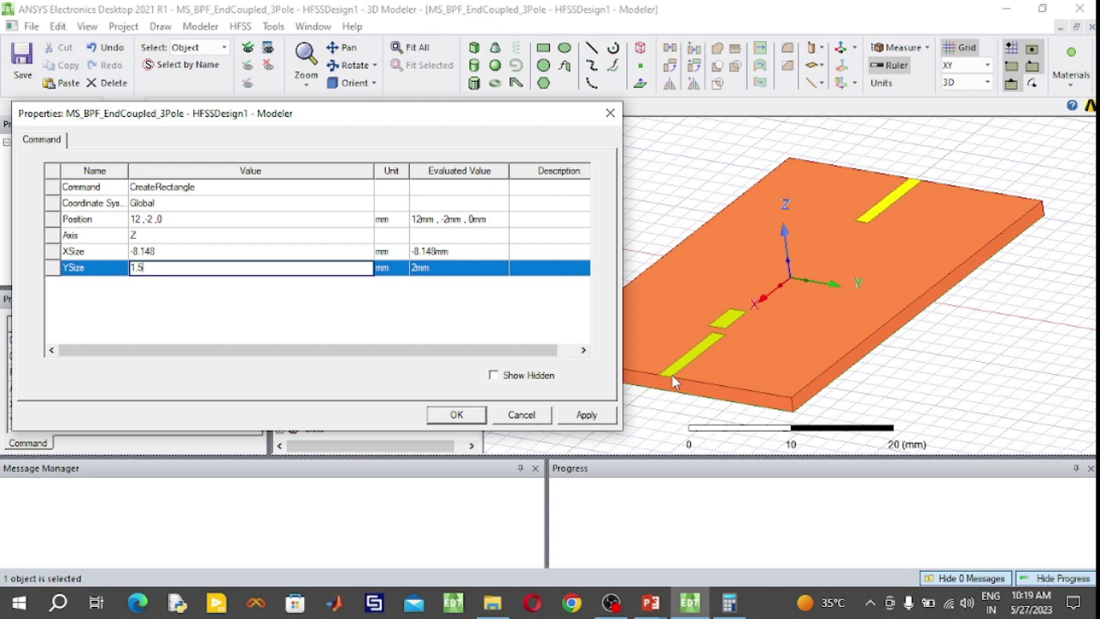
Check the feed gap and first resonator length on the PowerPoint slide, and return to ANSYS Electronics Desktop.
left_click(660, 592)
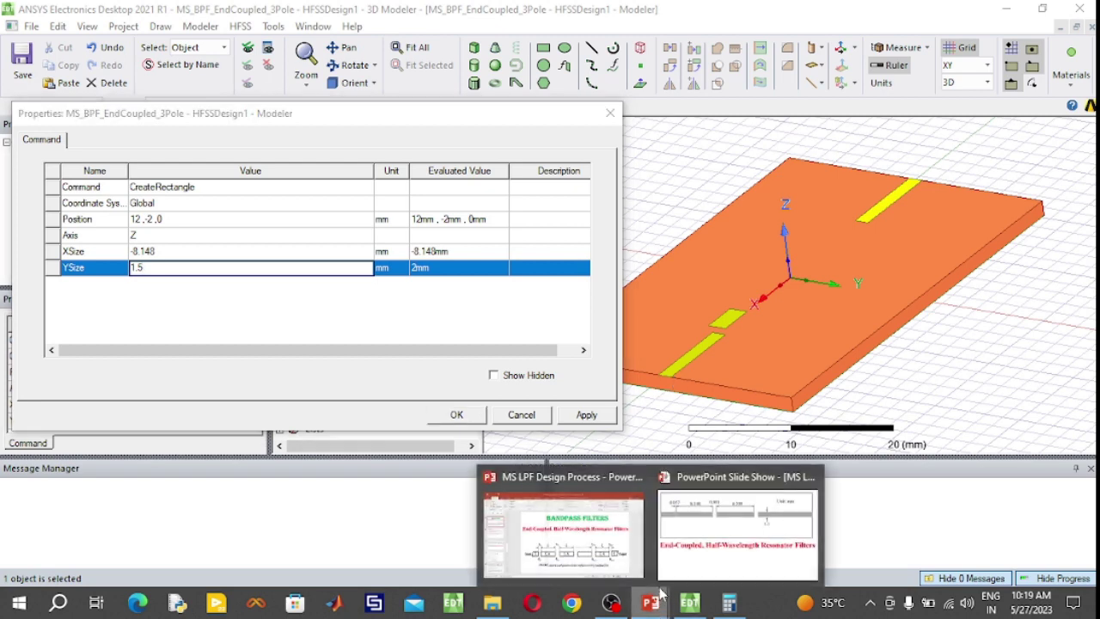
left_click(737, 528)
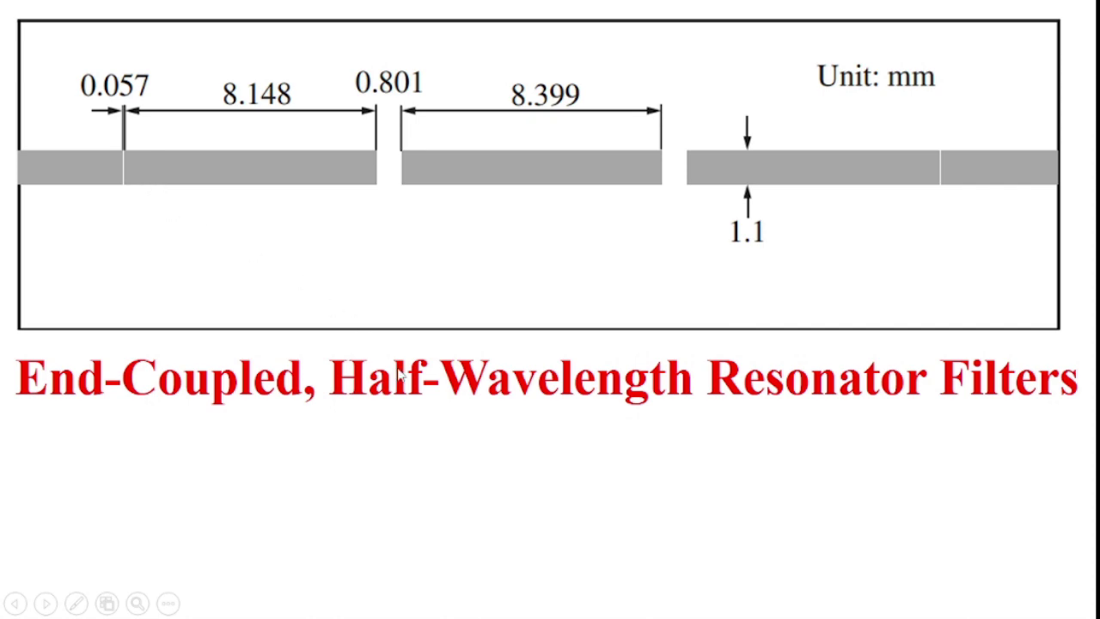
key("super")
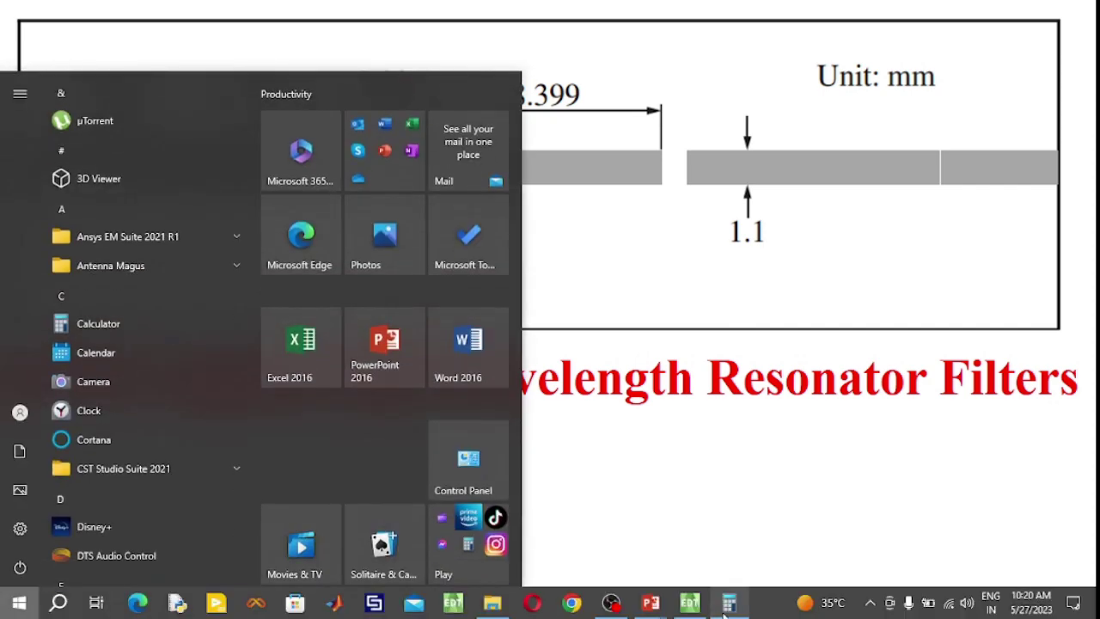
left_click(692, 606)
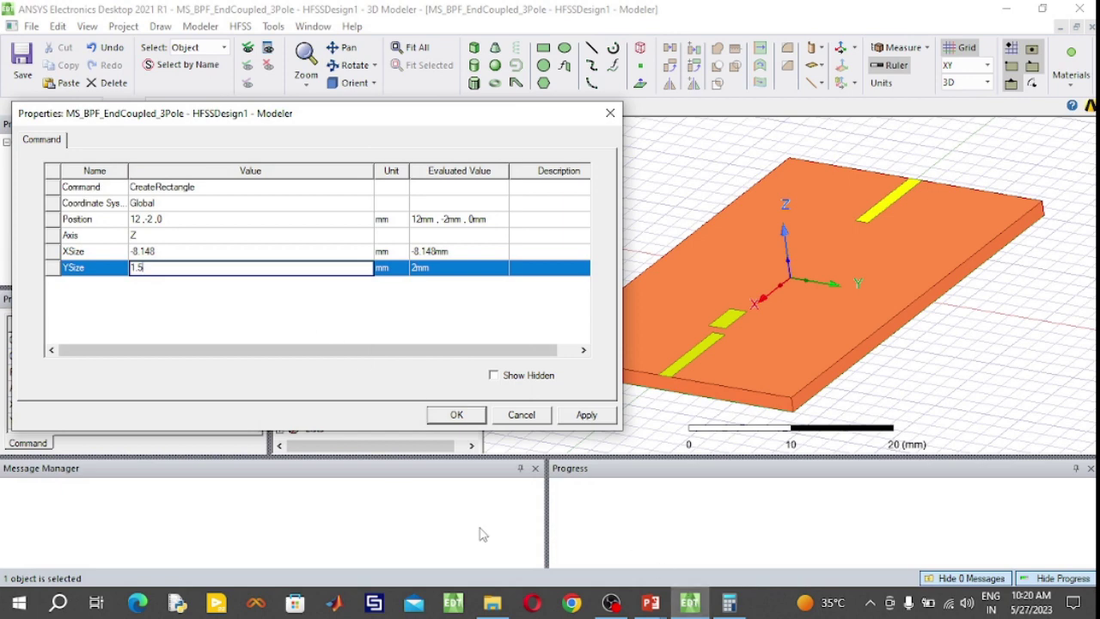
Set L1's position to 13.1485, -1.5/2, 0 mm and apply the rectangle's changes.
left_click(138, 220)
double_click(138, 219)
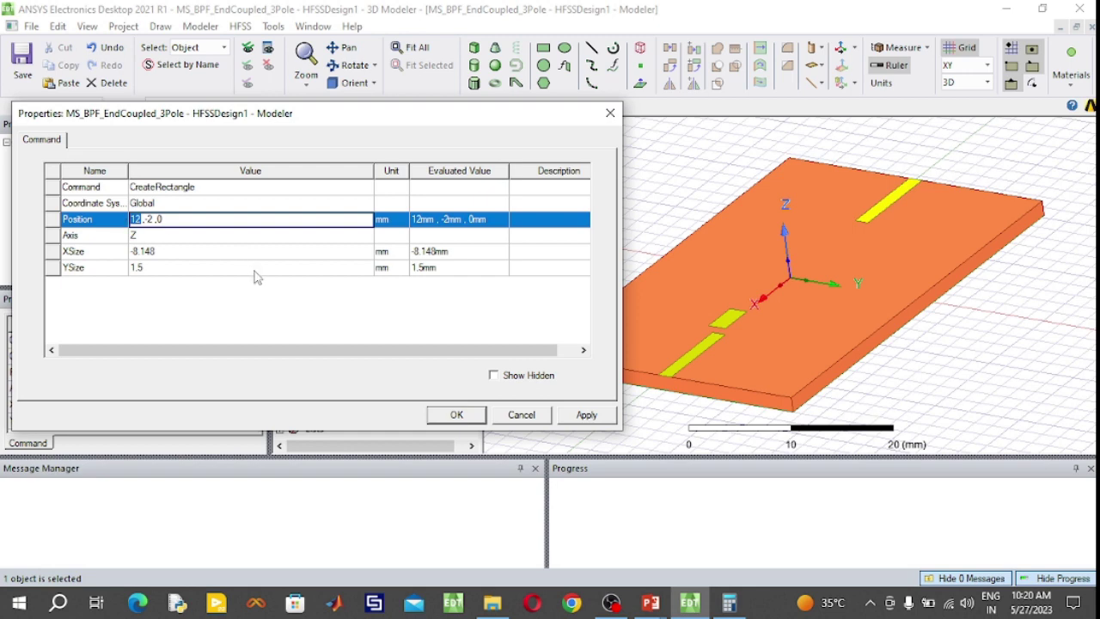
type("13.1485")
double_click(171, 220)
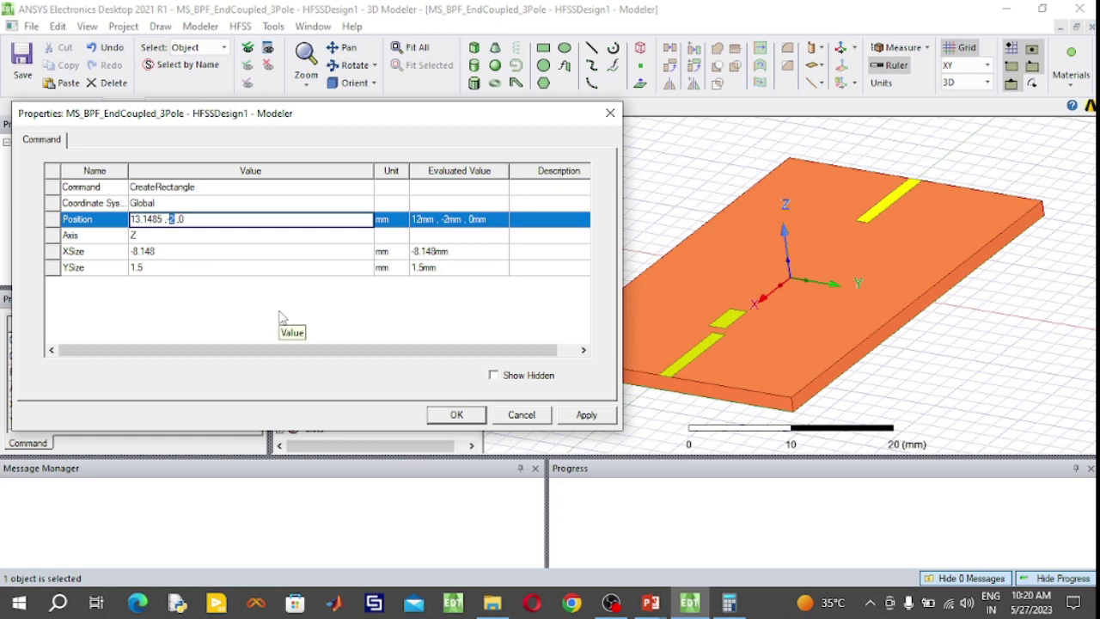
type("1.5/2")
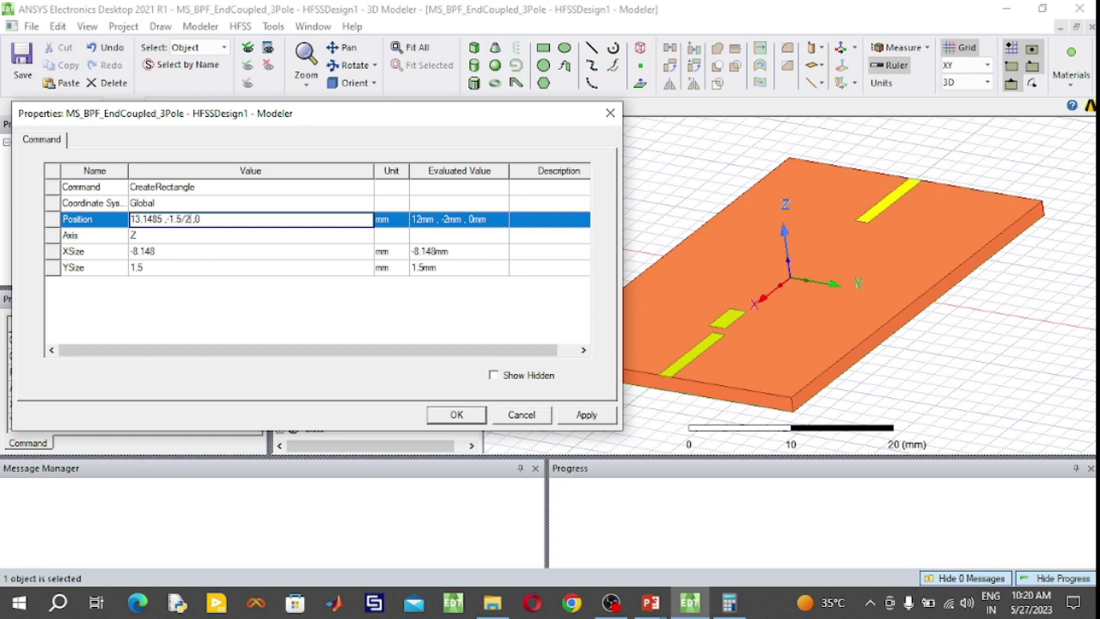
left_click(464, 415)
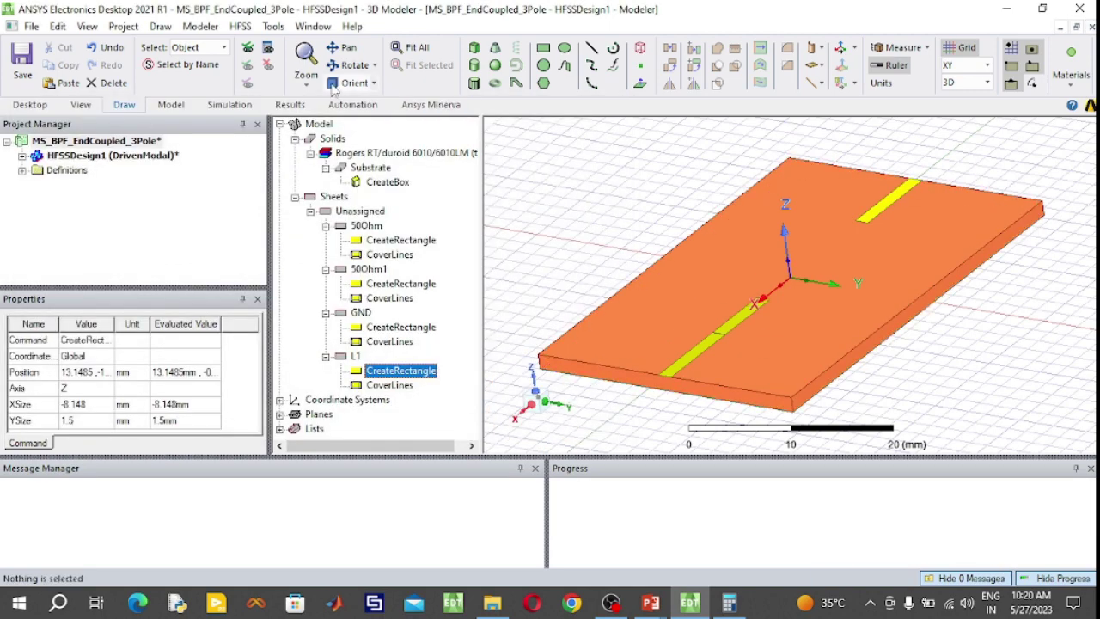
Examine the narrow coupling gap between resonator L1 and the +X feed strip up close, ending with the whole model in view.
scroll(731, 336, "up", 3)
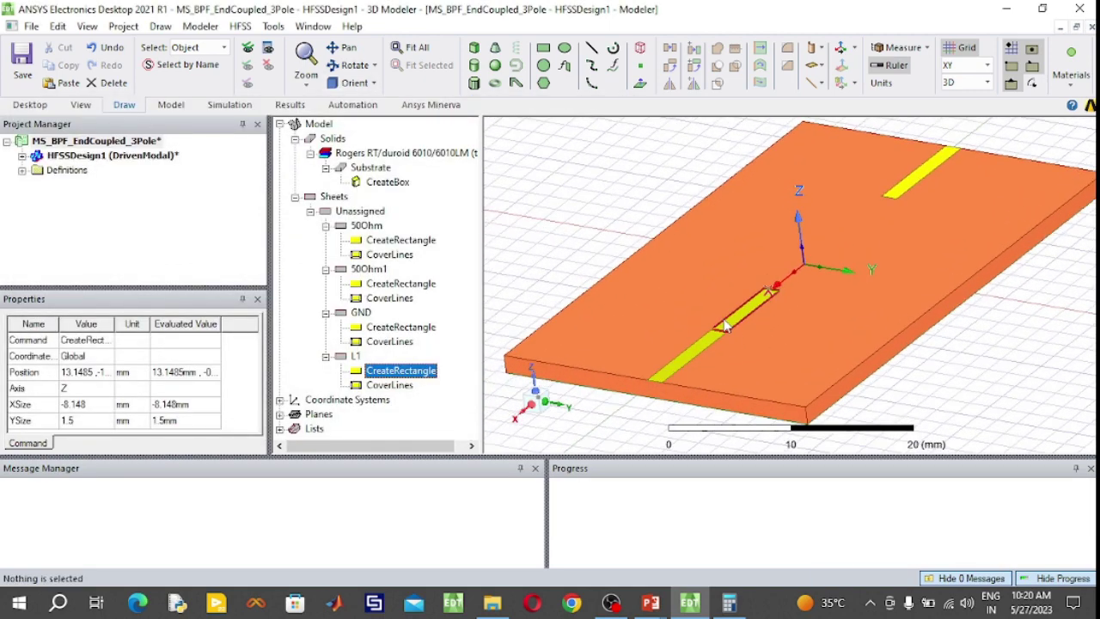
scroll(728, 326, "up", 5)
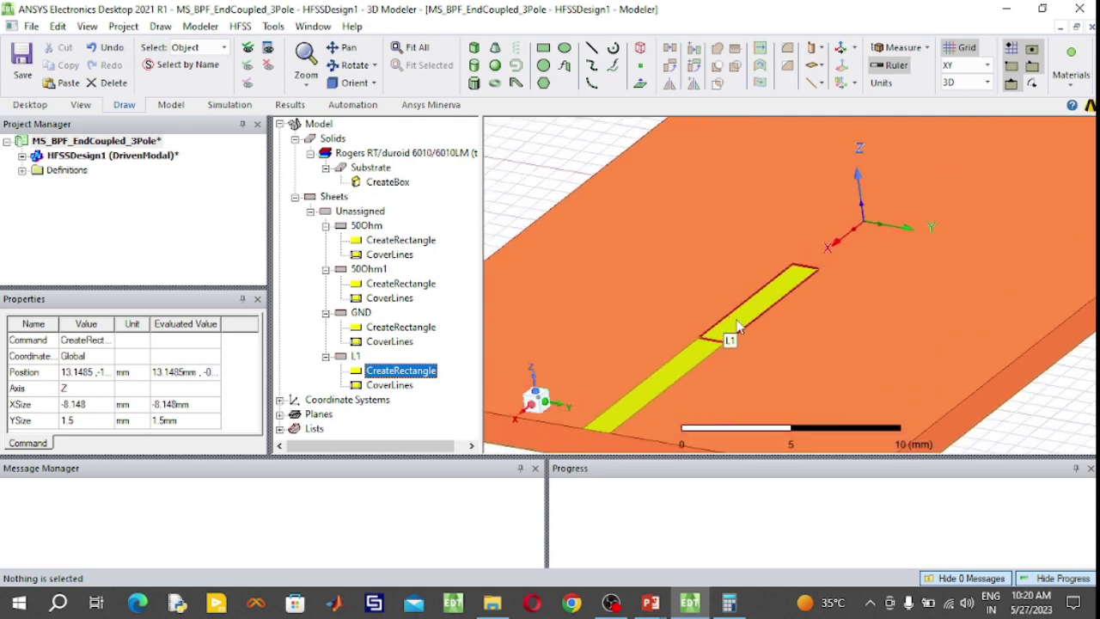
scroll(736, 329, "up", 1)
left_click(352, 65)
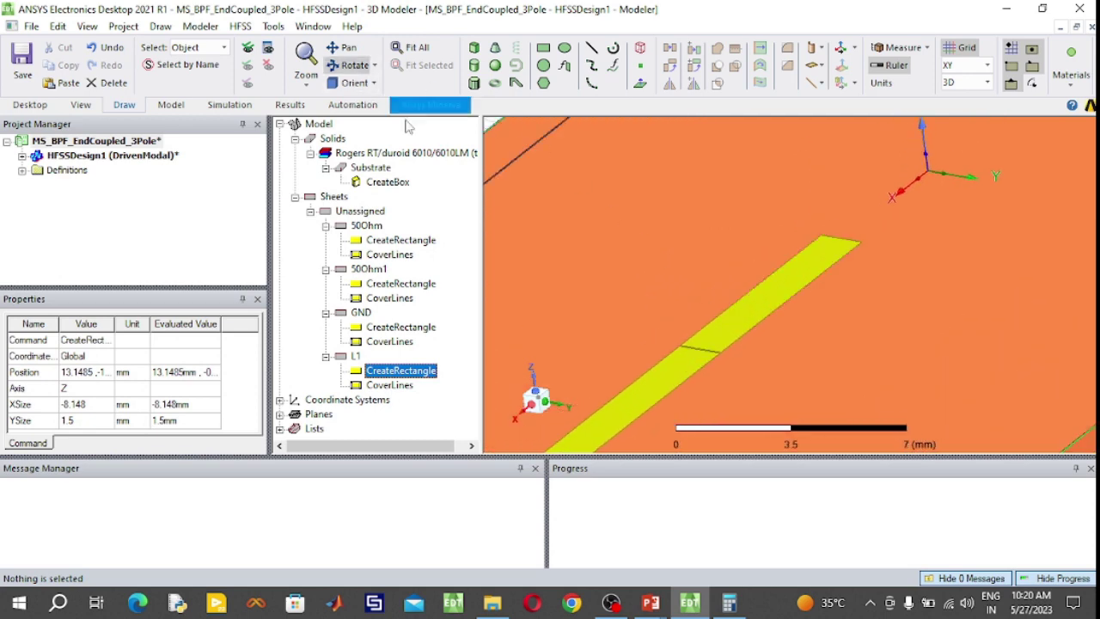
left_click_drag(508, 222, 672, 362)
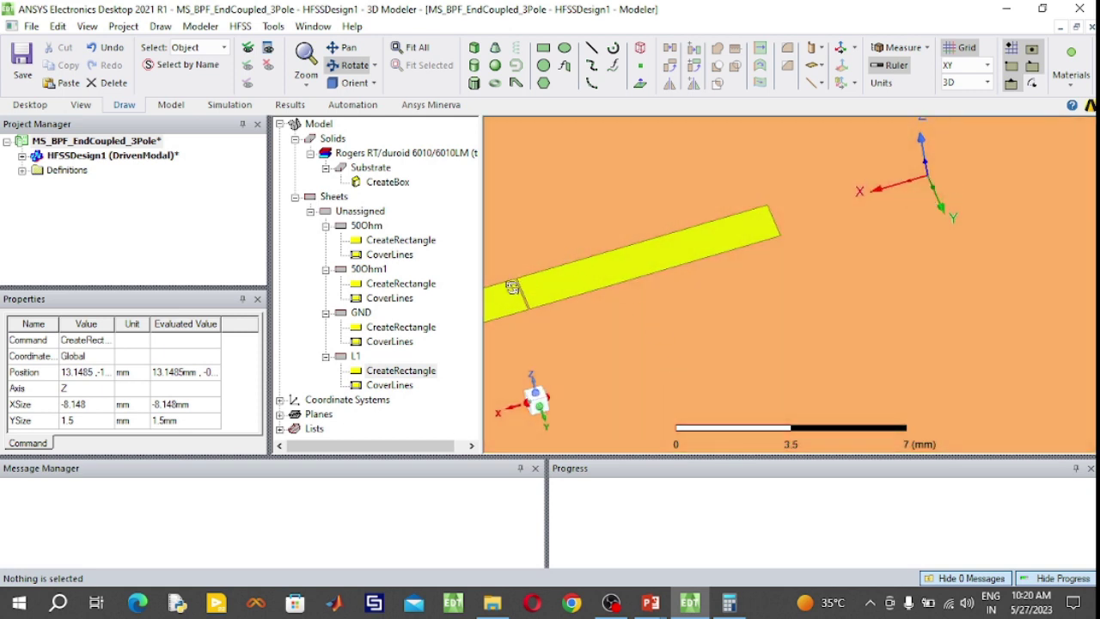
left_click_drag(512, 287, 502, 290)
scroll(503, 290, "up", 5)
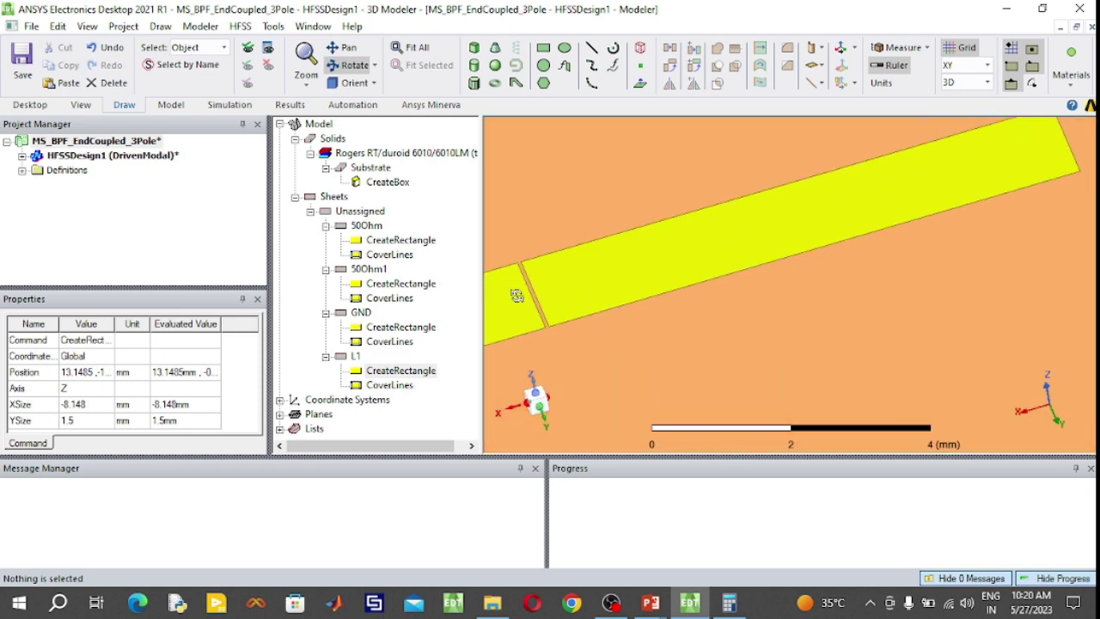
scroll(525, 299, "up", 1)
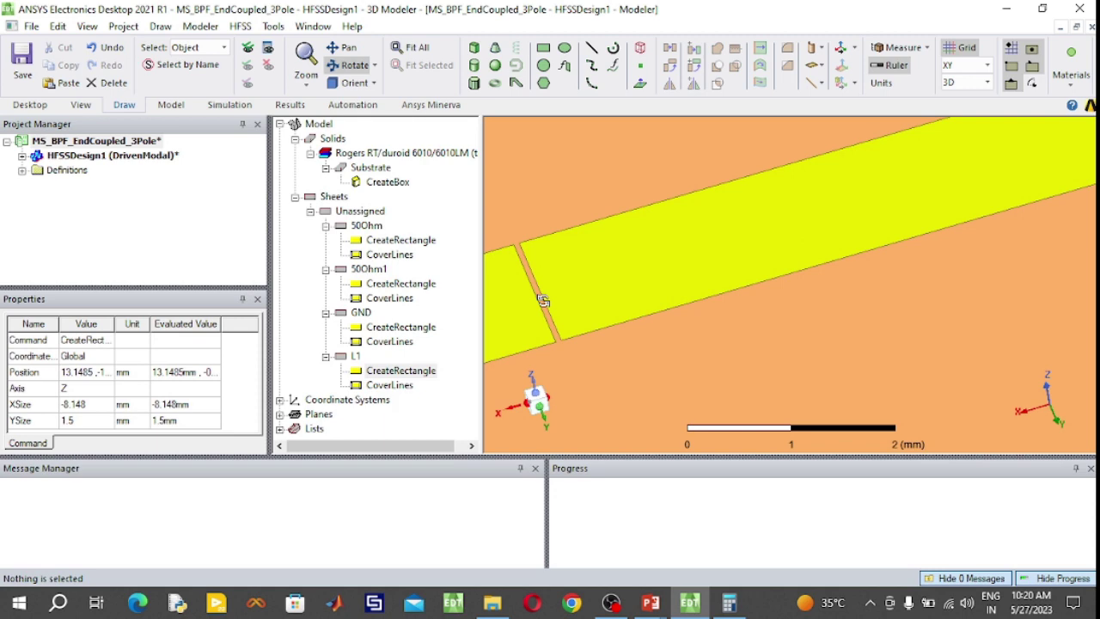
left_click(419, 48)
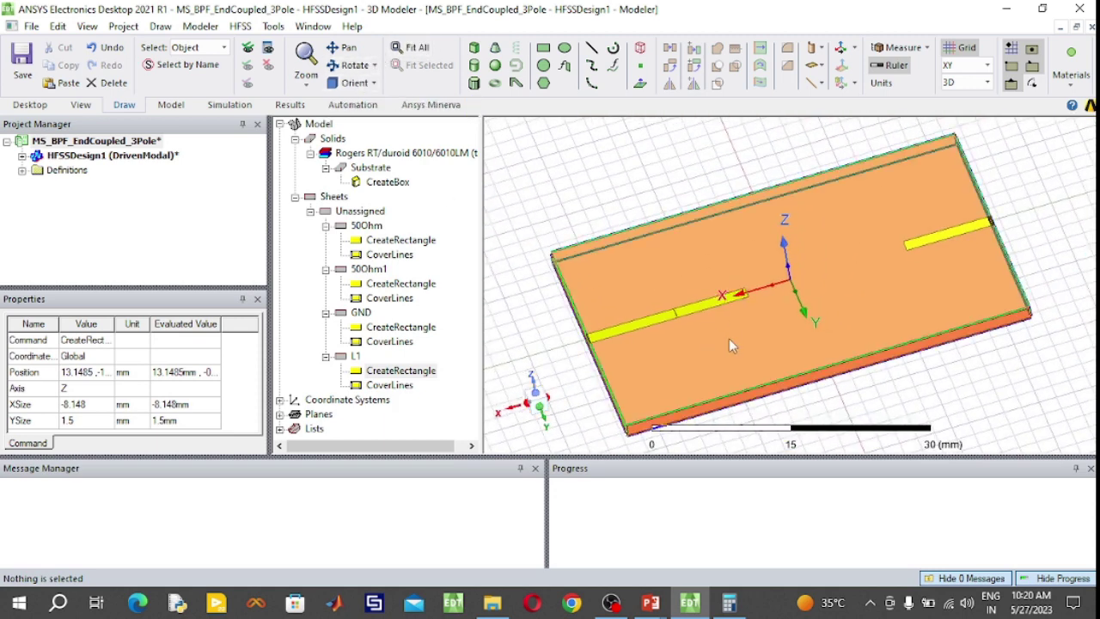
Duplicate resonator L1 in place and rename the copy as L3.
left_click(354, 356)
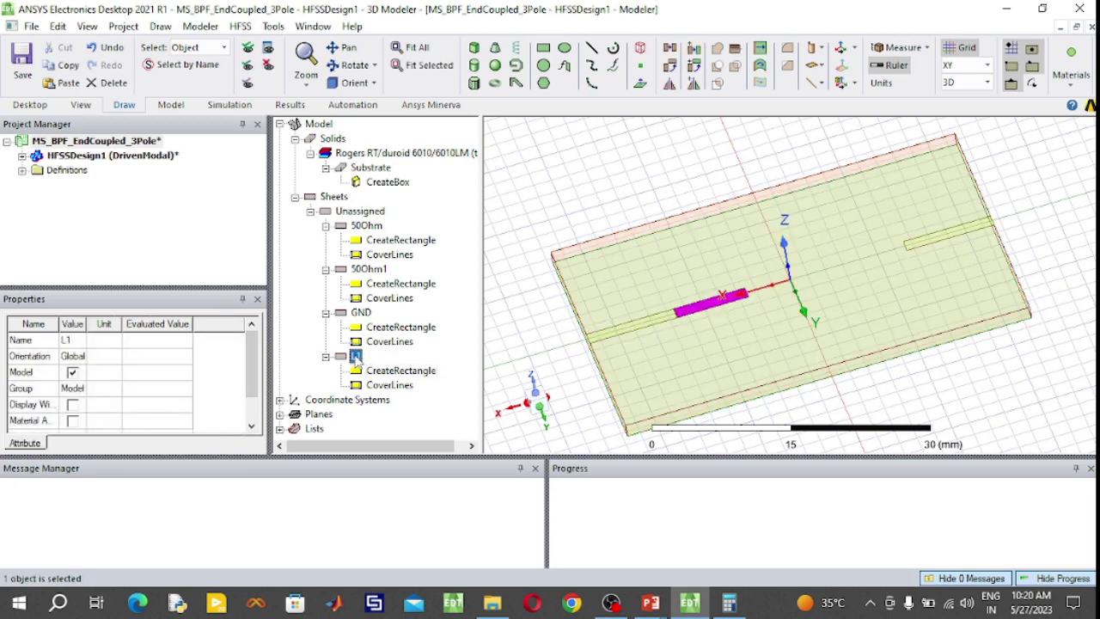
key("ctrl+v")
left_click(533, 390)
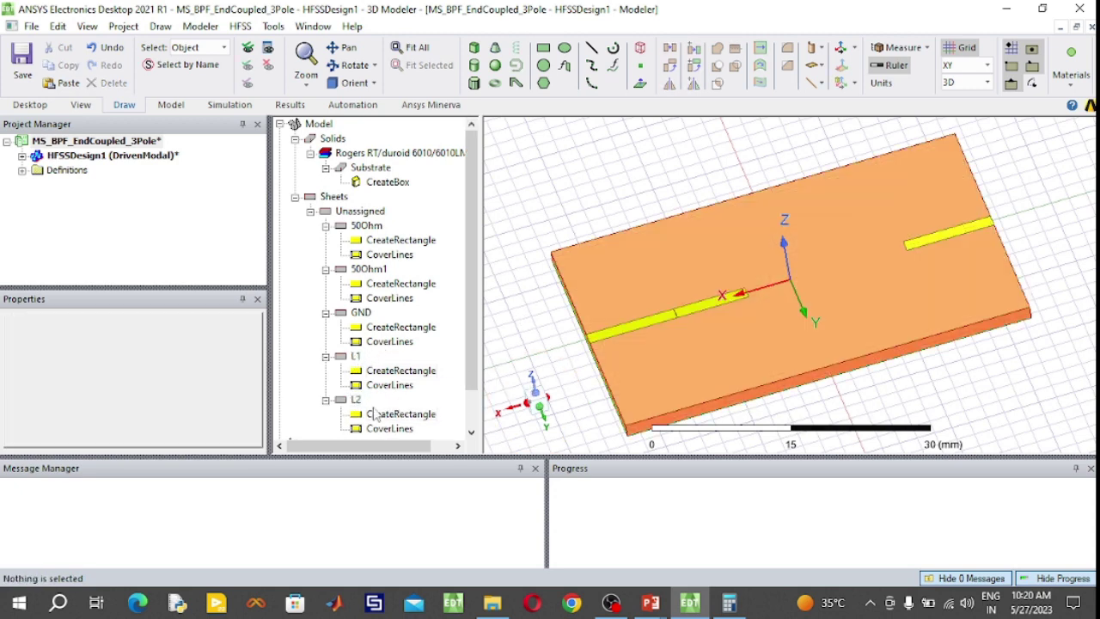
double_click(355, 400)
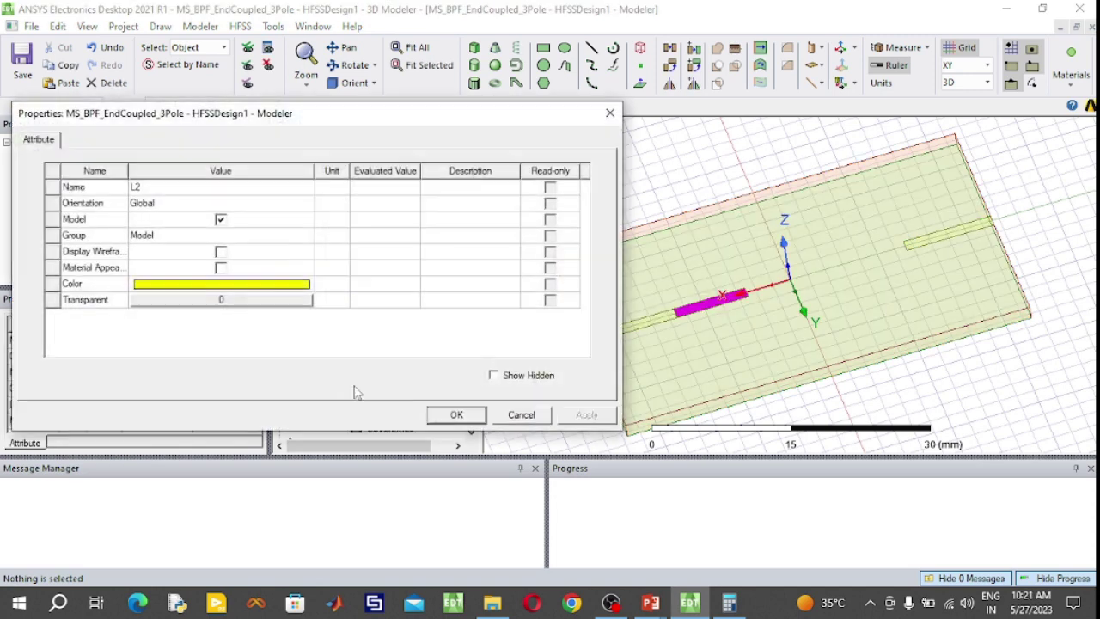
left_click(172, 189)
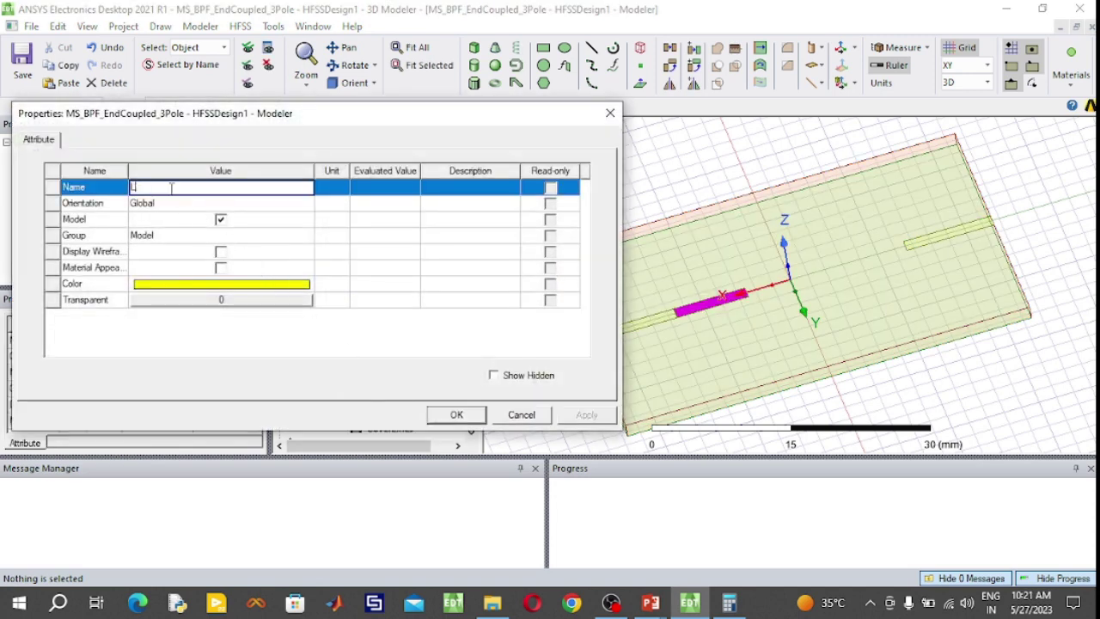
type("L3")
left_click(456, 414)
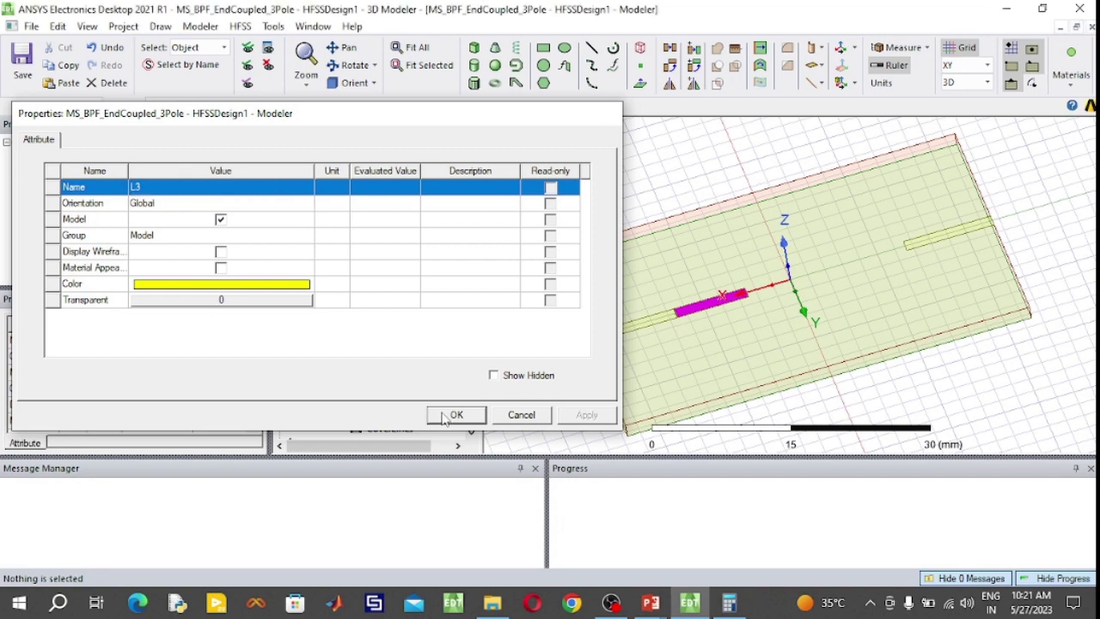
Mirror L3 to the -X side by setting its X position to -13.1485 mm and its X size to 8.148 mm.
left_click(404, 416)
double_click(402, 414)
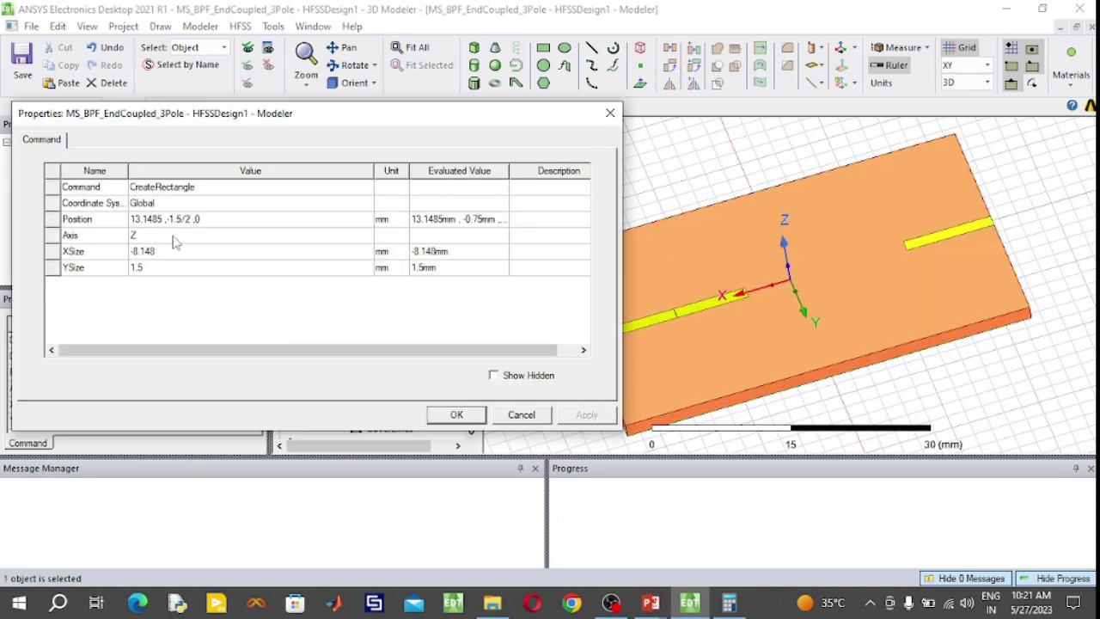
left_click(133, 220)
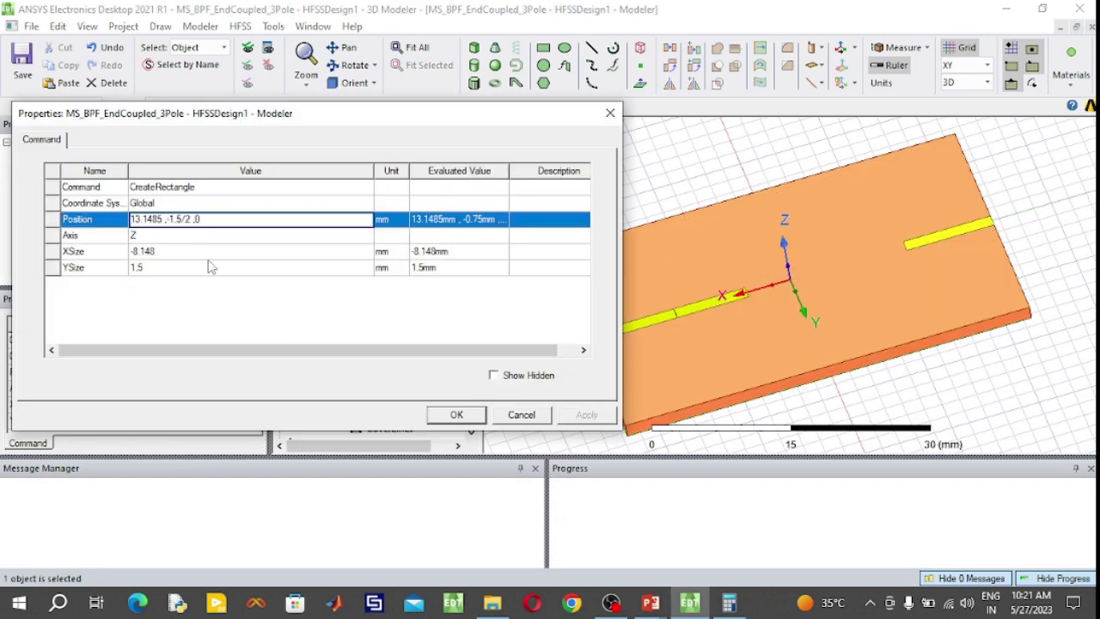
type("-")
left_click(134, 255)
left_click(133, 252)
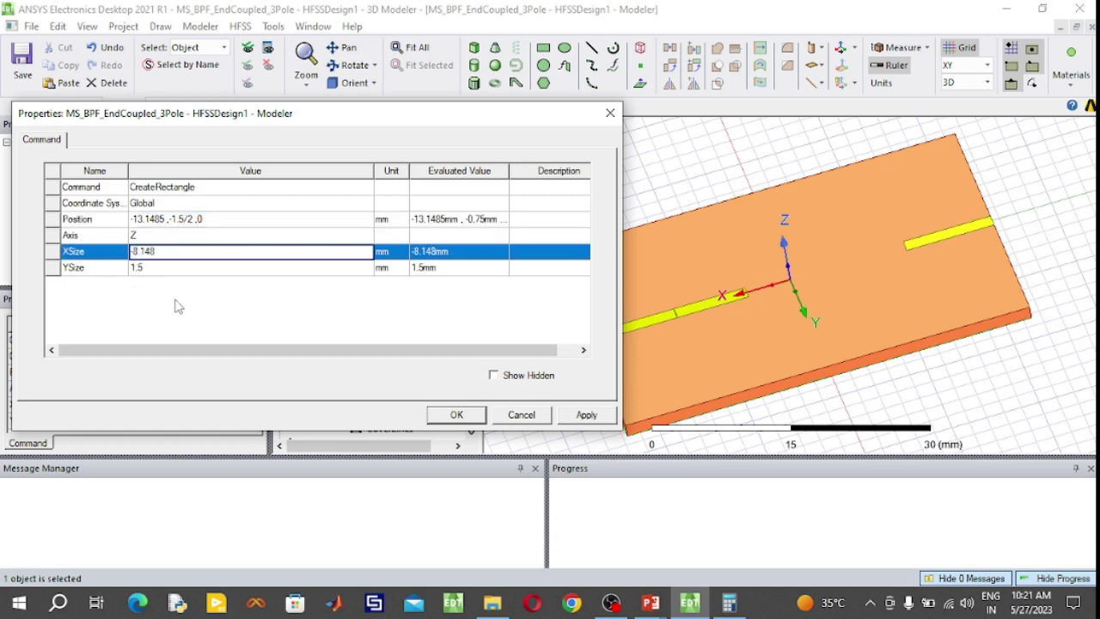
key("Delete")
left_click(456, 414)
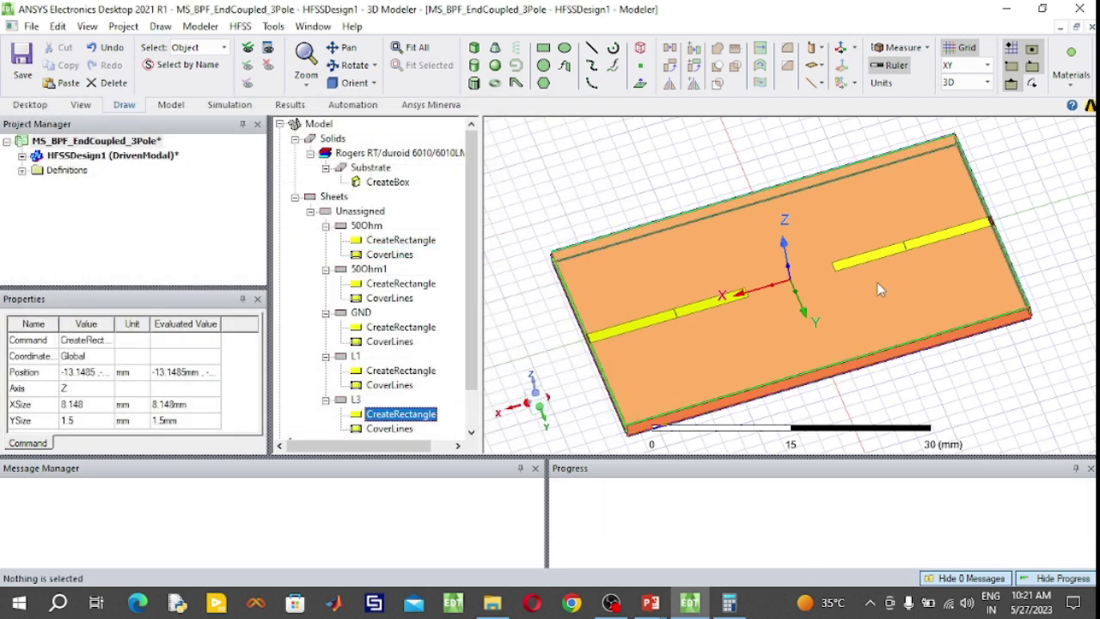
Examine the coupling gap between resonator L3 and the -X feed strip 50Ohm1, ending with the whole model in view.
scroll(904, 249, "up", 2)
scroll(903, 249, "up", 3)
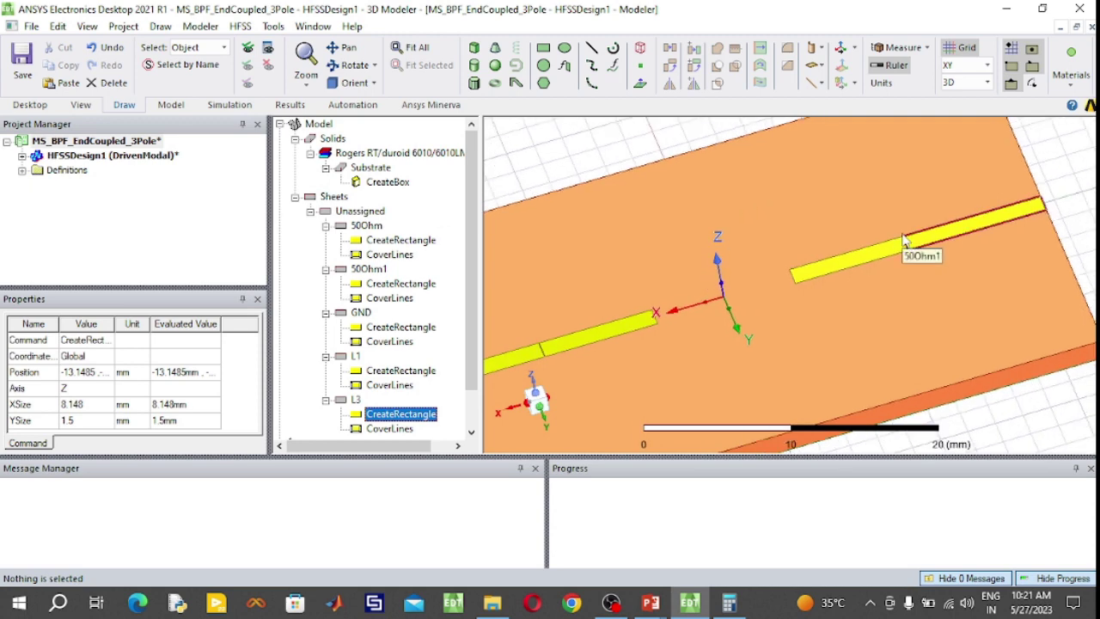
scroll(908, 245, "up", 3)
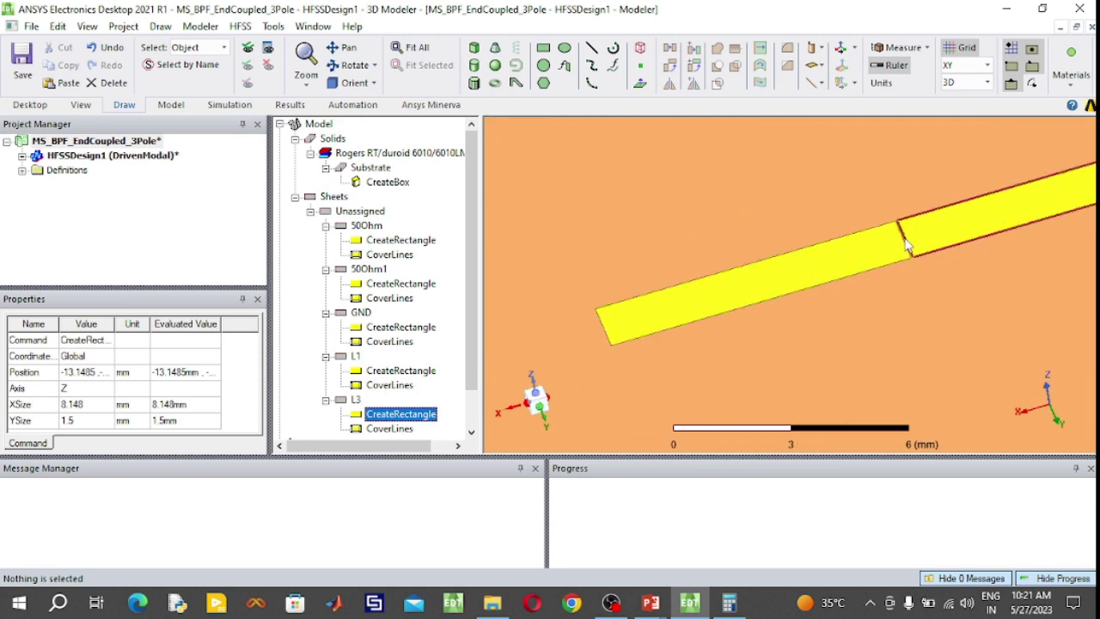
scroll(907, 247, "down", 2)
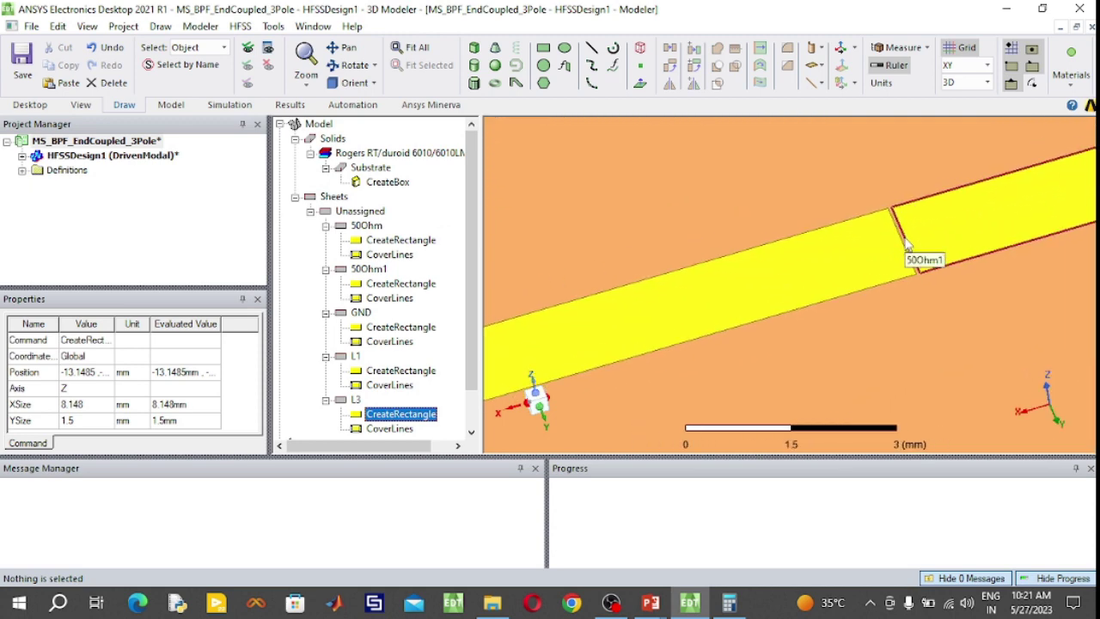
left_click(427, 52)
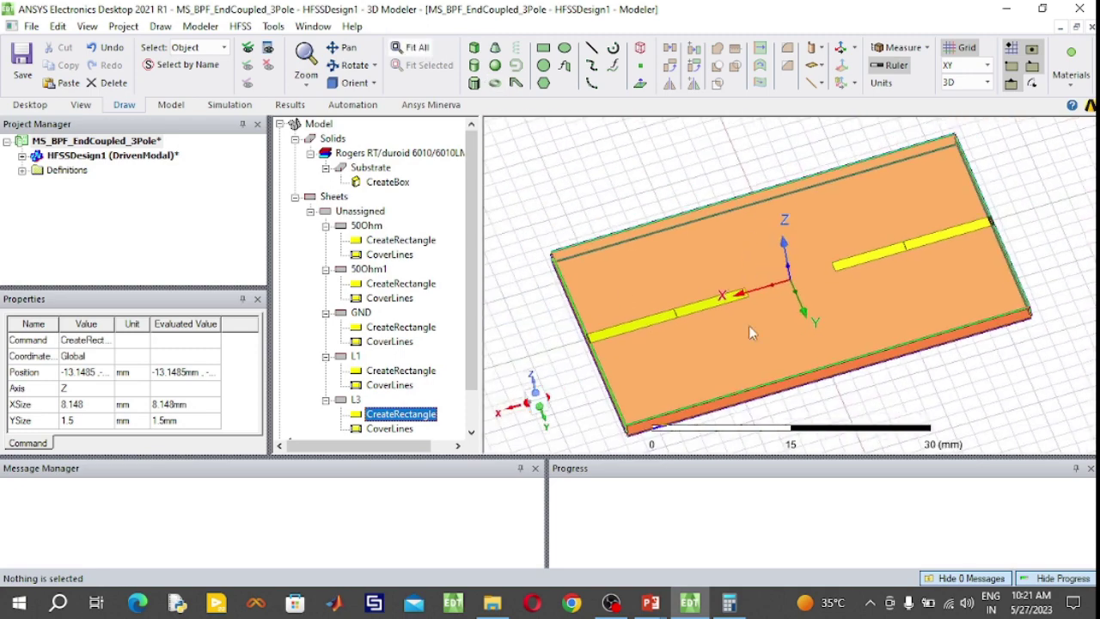
Check the middle resonator's length on the PowerPoint slide and switch back to the ANSYS Electronics Desktop model.
mouse_move(653, 606)
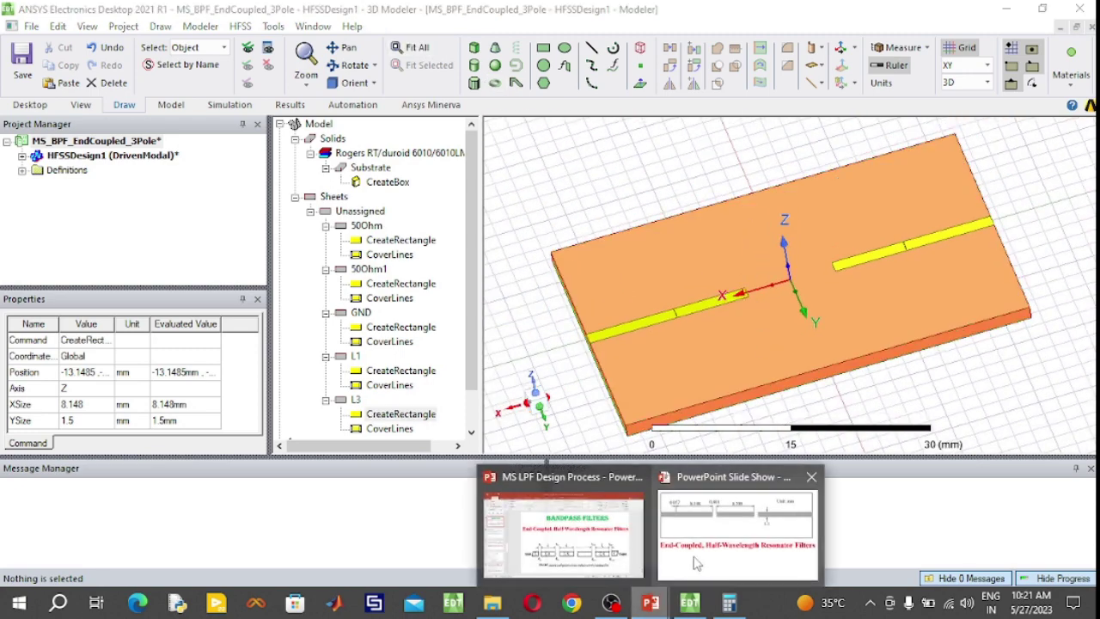
left_click(726, 532)
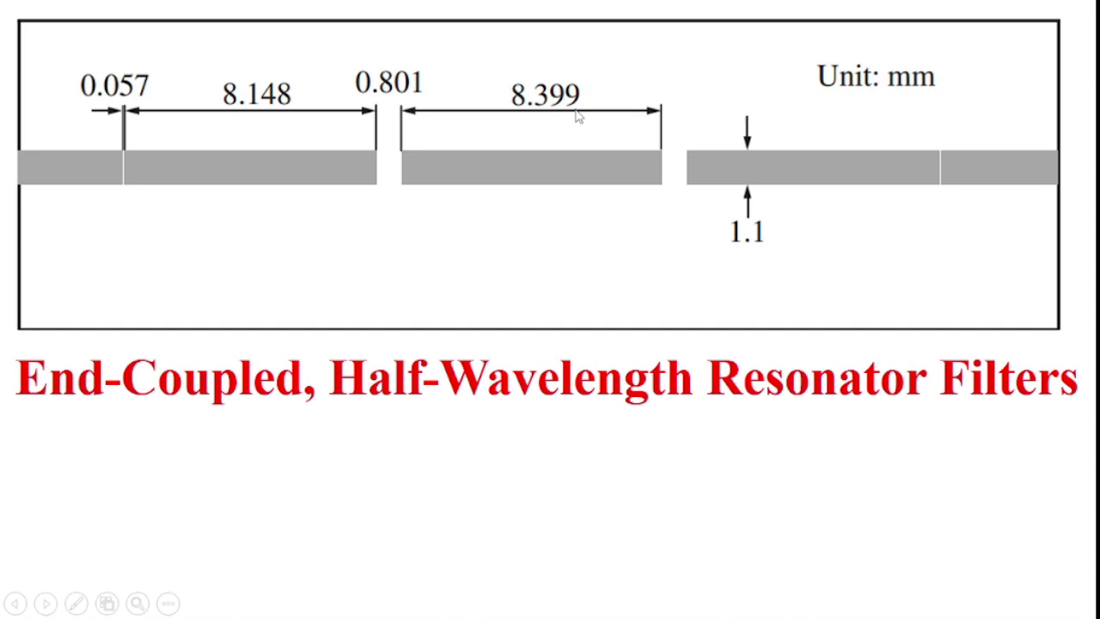
key("super")
left_click(689, 601)
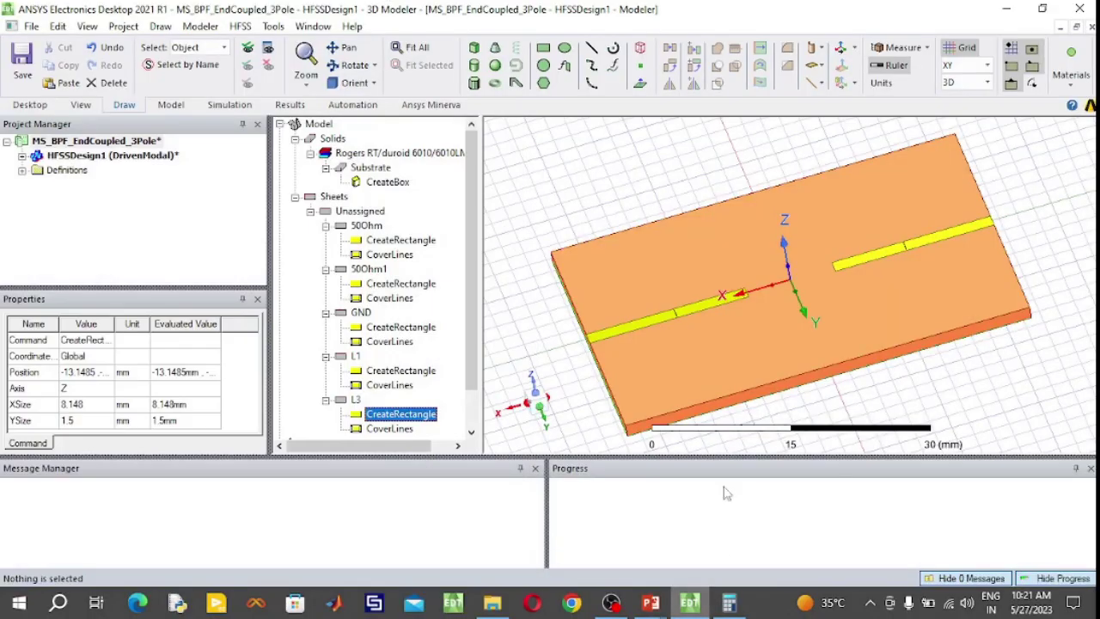
Draw a rectangle about 8 mm by 4 mm on the XY plane, centred on the origin between the two resonators.
left_click(543, 47)
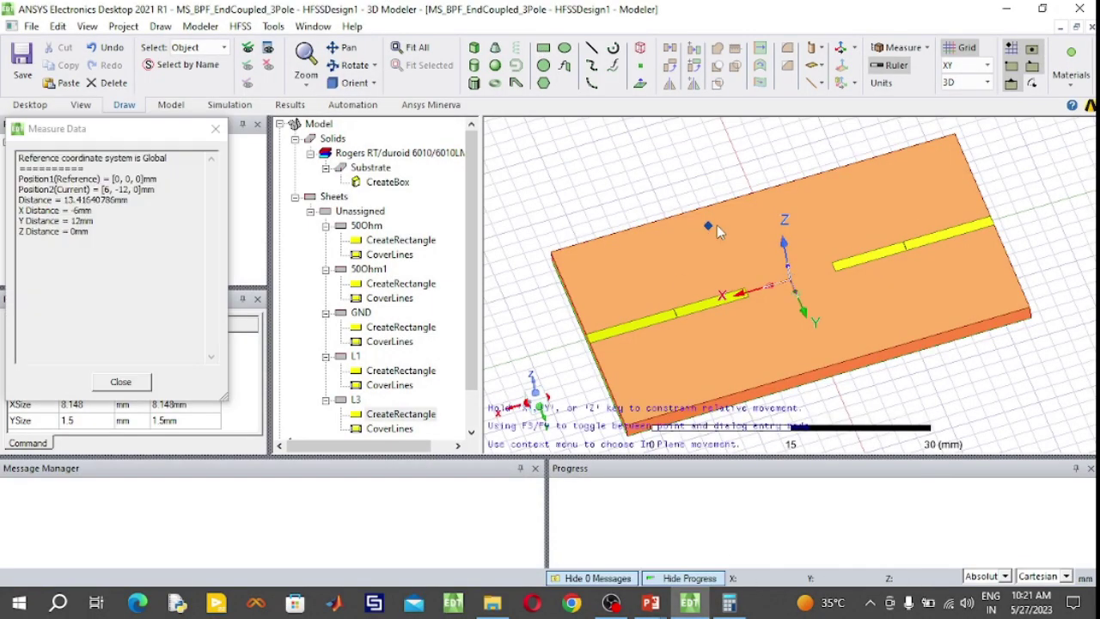
left_click(746, 285)
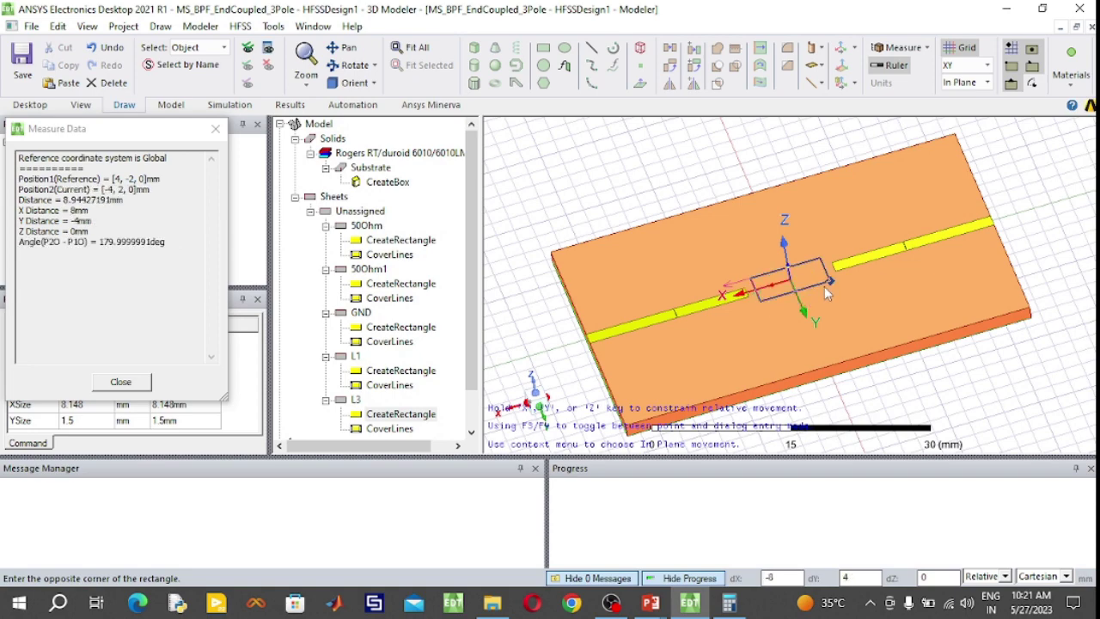
left_click(824, 286)
left_click(496, 244)
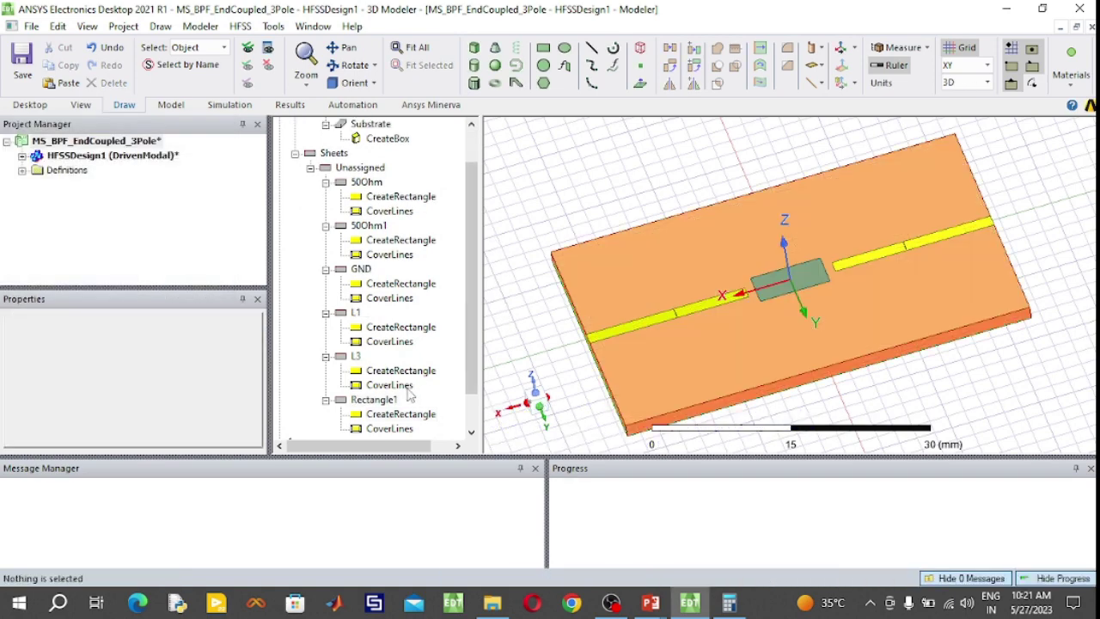
Rename the new centre rectangle as L2 and colour it yellow.
left_click(388, 400)
double_click(391, 402)
left_click(193, 189)
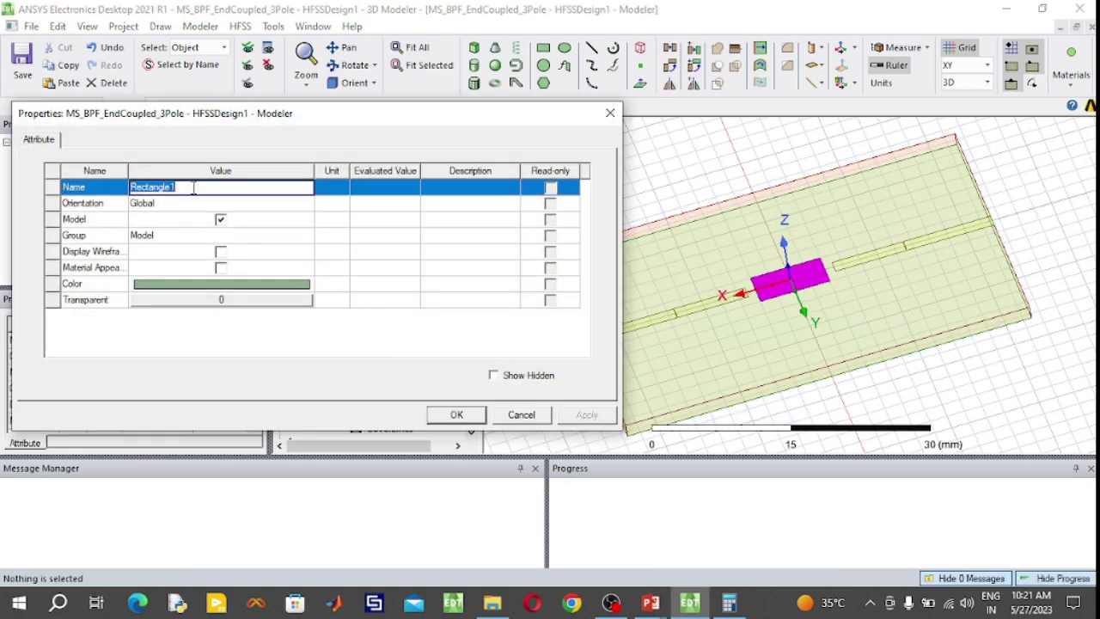
key("BackSpace")
left_click(237, 286)
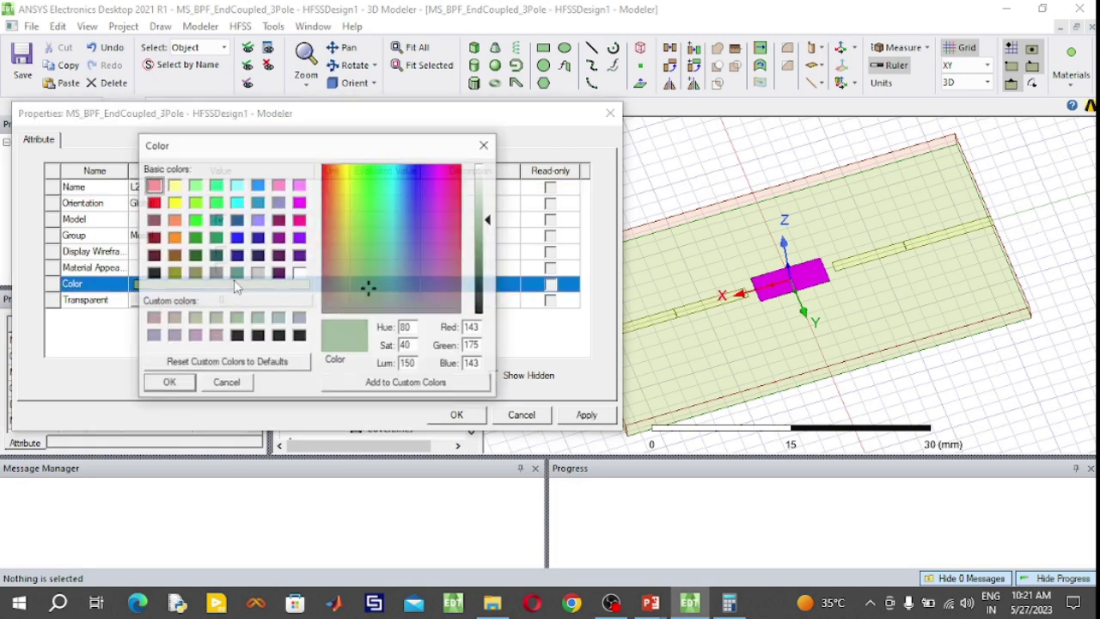
left_click(174, 203)
left_click(170, 384)
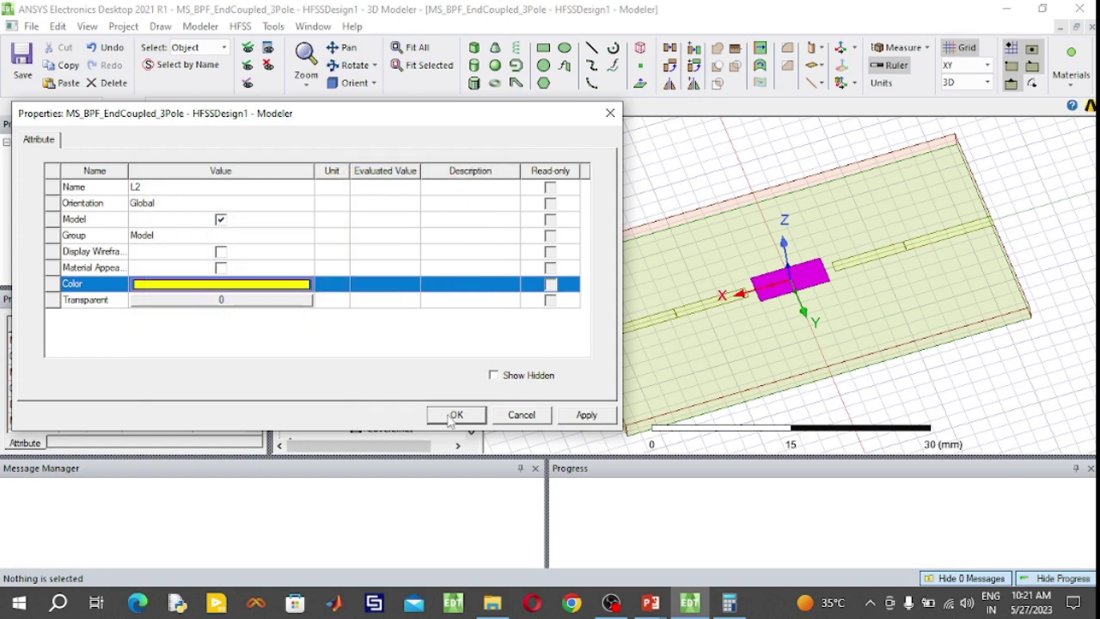
left_click(456, 414)
left_click(567, 185)
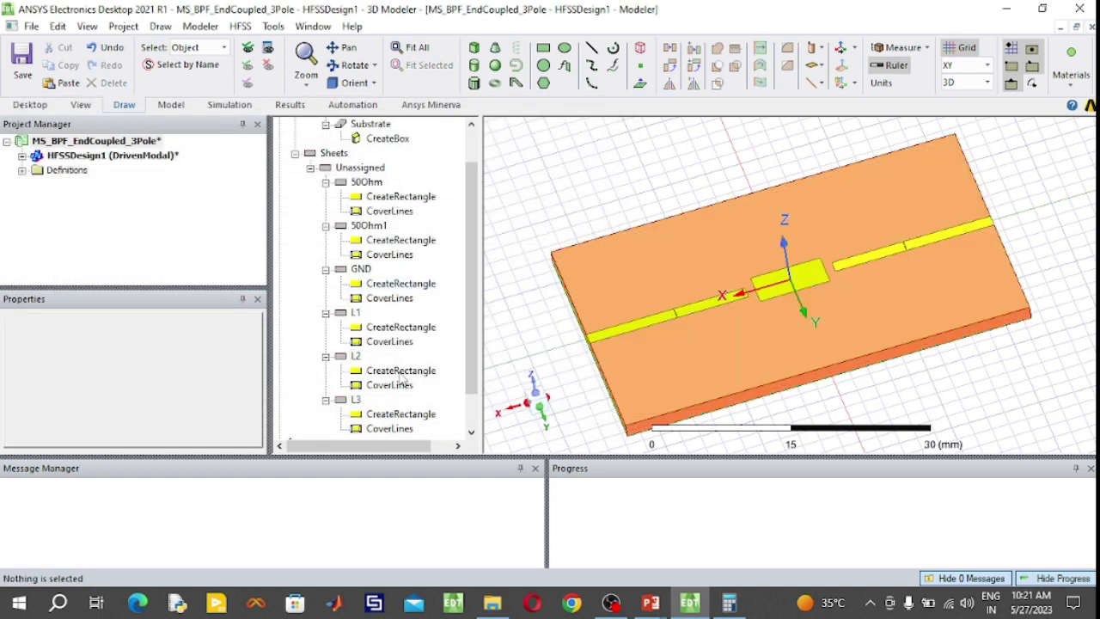
Set resonator L2's X size to -8.399 mm and its Y size to 1.5 mm.
double_click(400, 372)
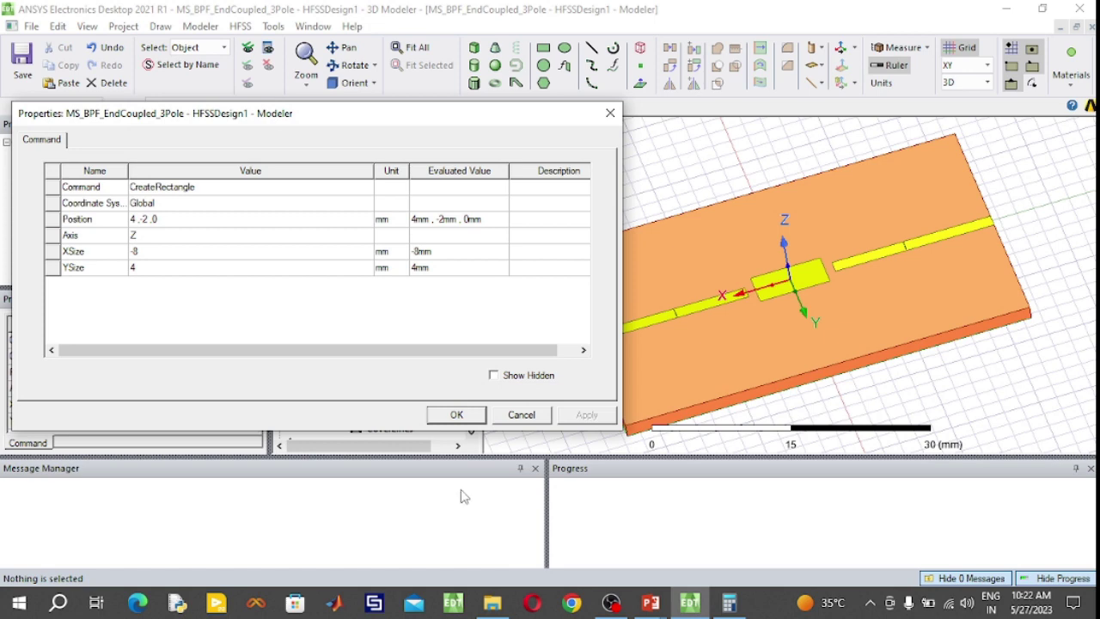
left_click(159, 251)
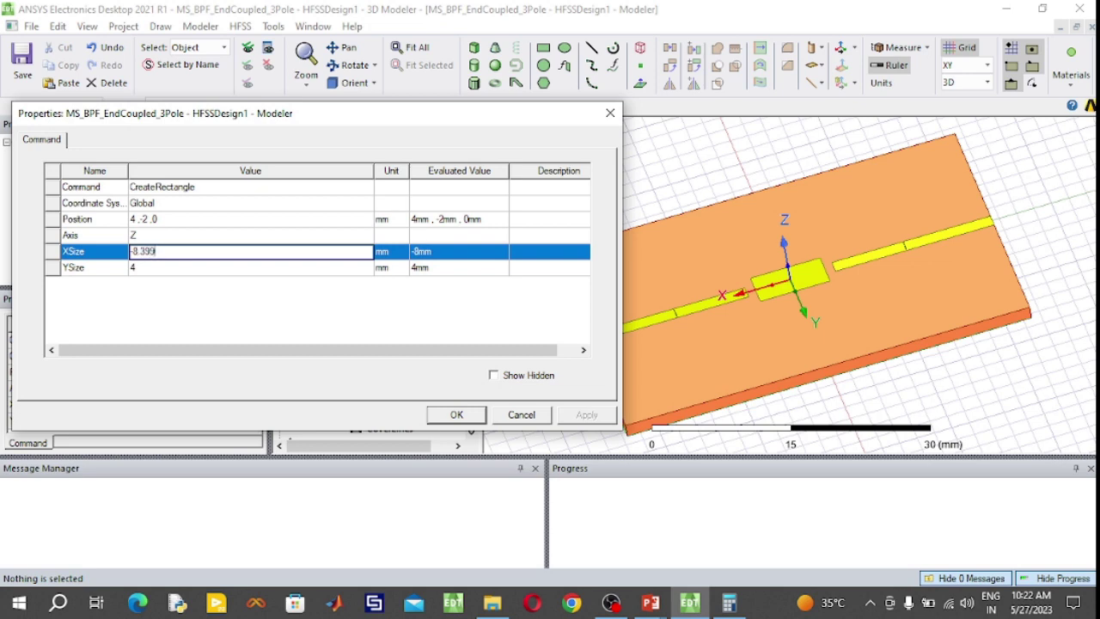
left_click(137, 268)
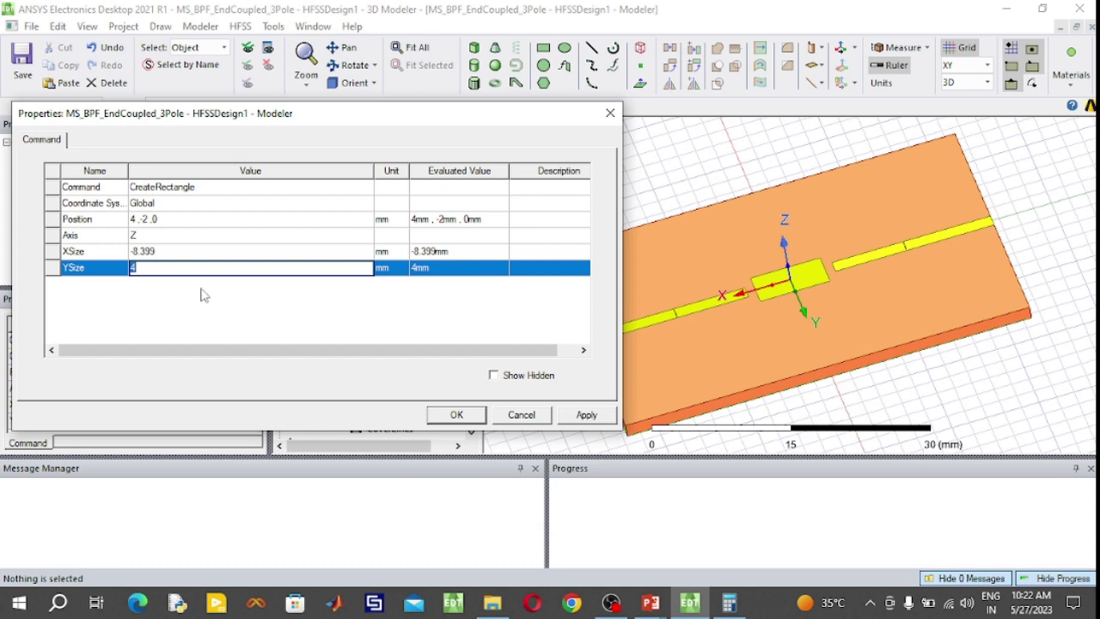
type("1.5")
Check the resonator dimensions on the PowerPoint slide and set L2's position to 4.1995, -1.5/2, 0 mm.
left_click(182, 219)
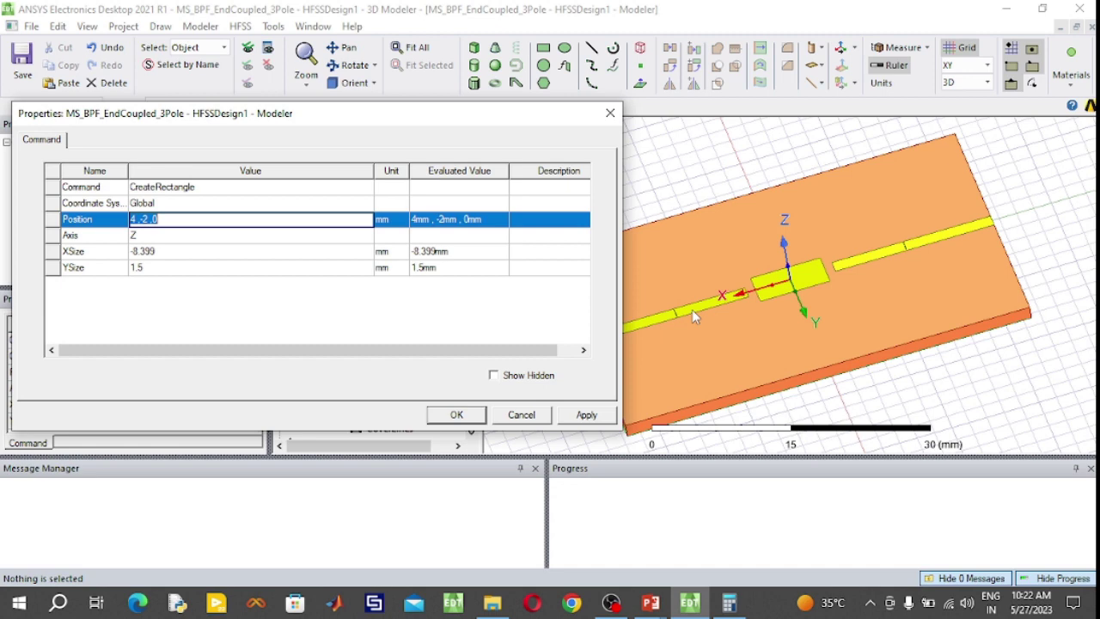
left_click(650, 604)
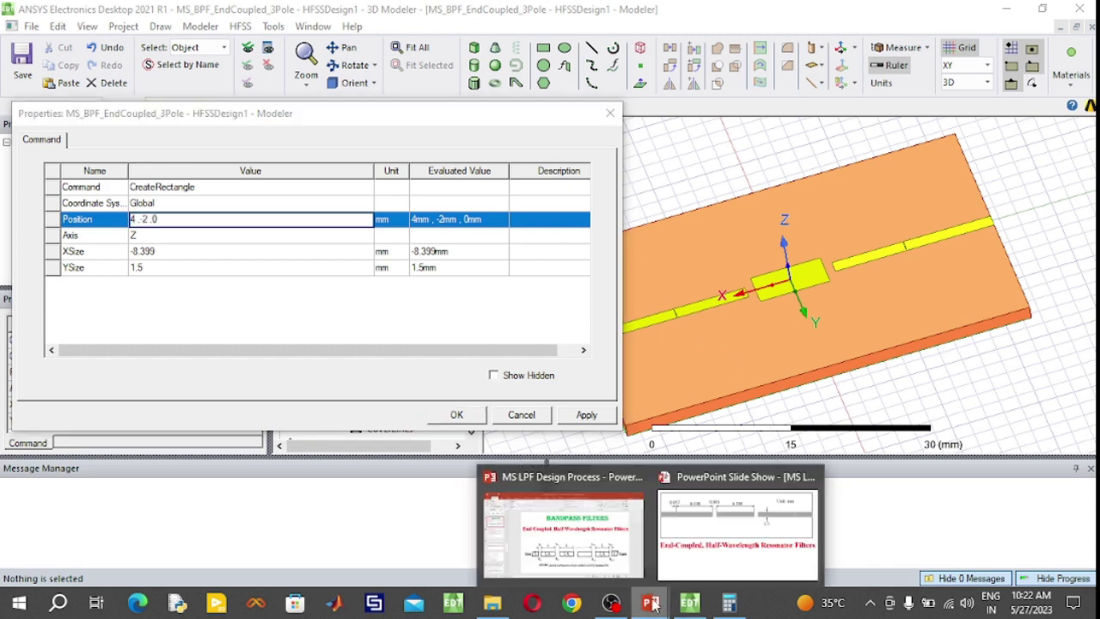
left_click(737, 526)
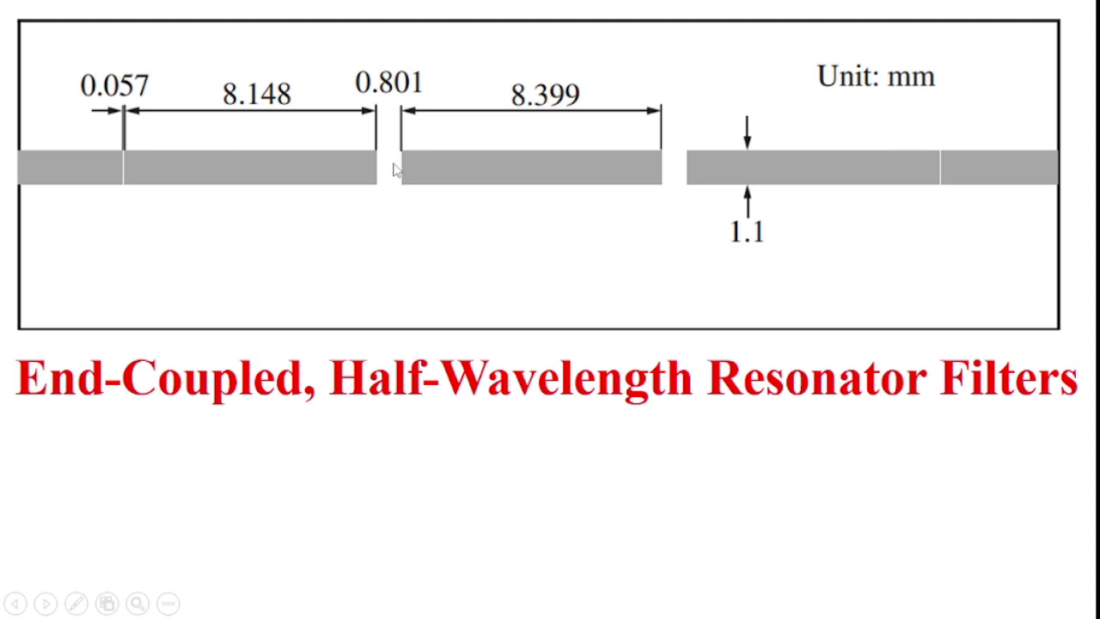
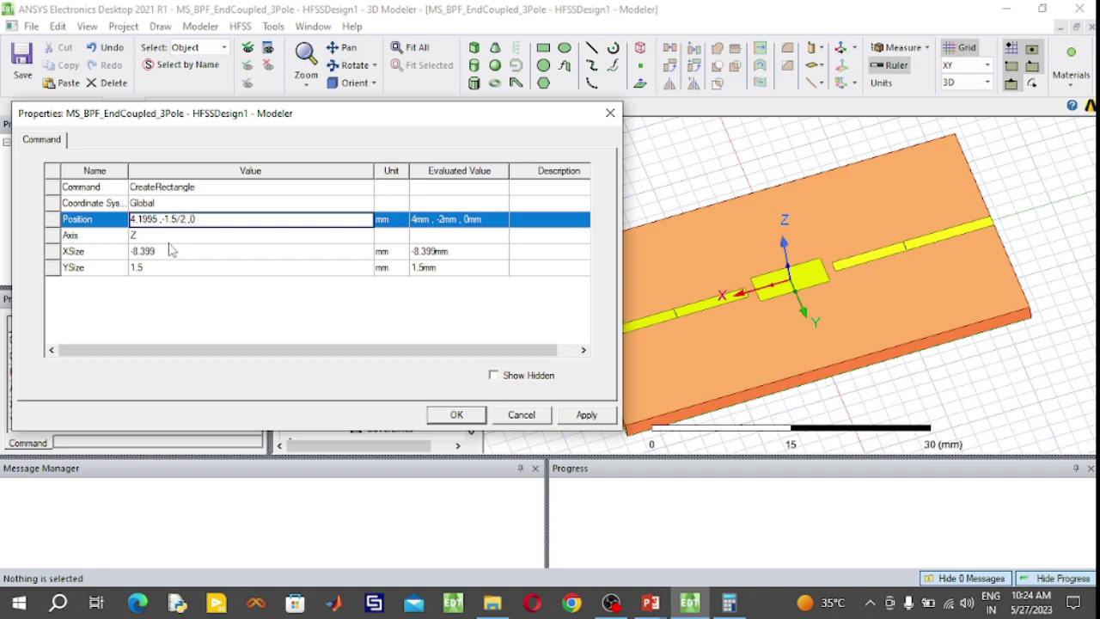
left_click(455, 414)
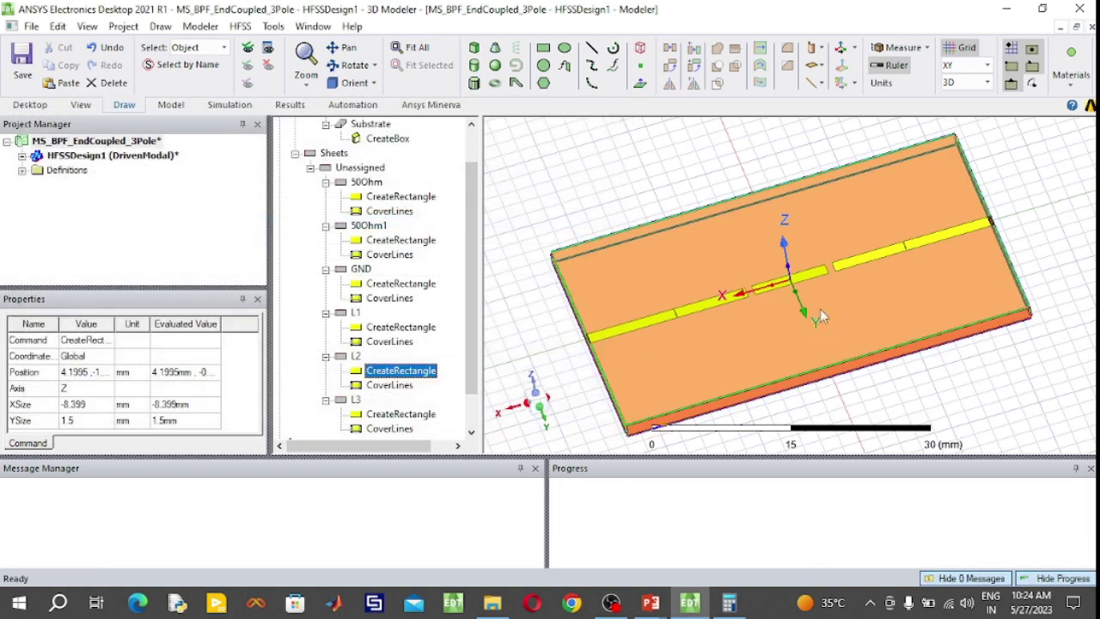
Inspect resonator L2 between L1 and L3, and set the drawing plane to YZ.
scroll(783, 295, "up", 5)
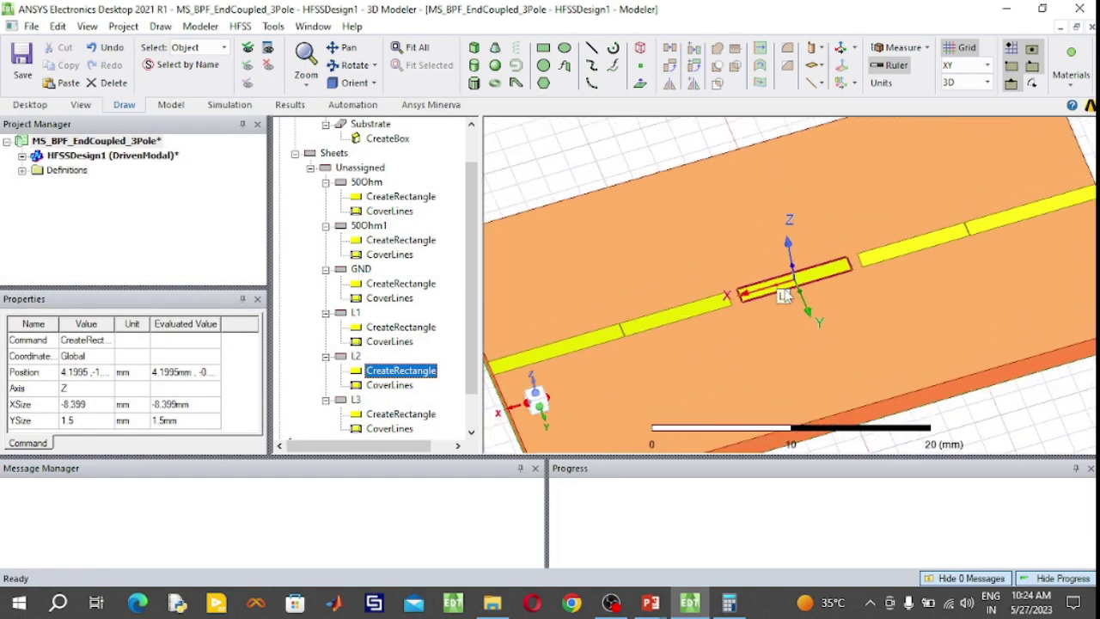
scroll(783, 295, "up", 4)
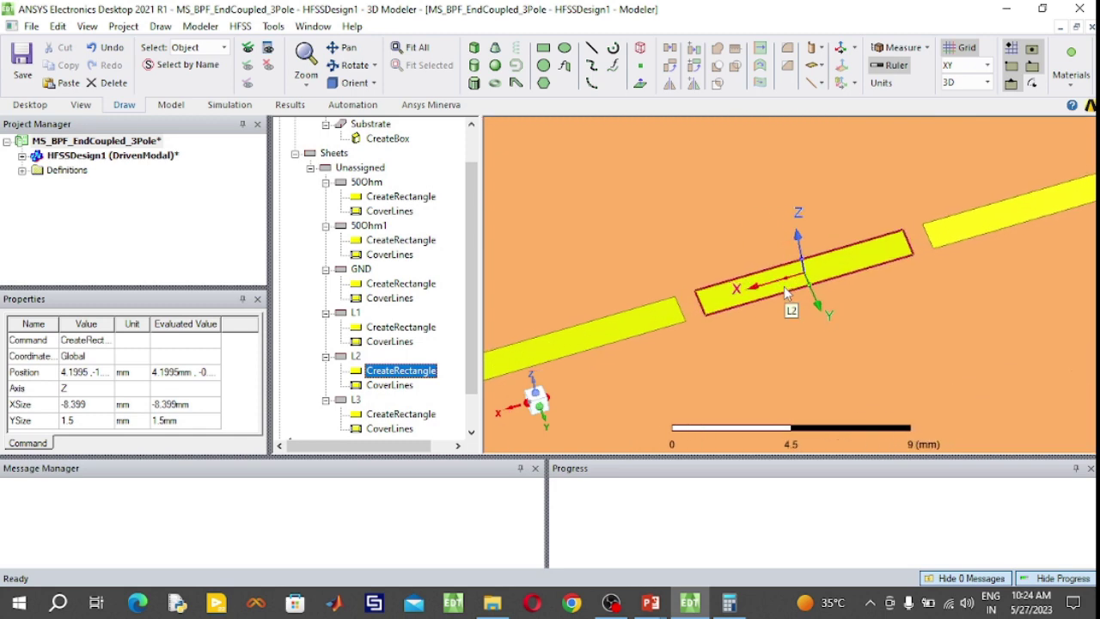
scroll(783, 290, "down", 5)
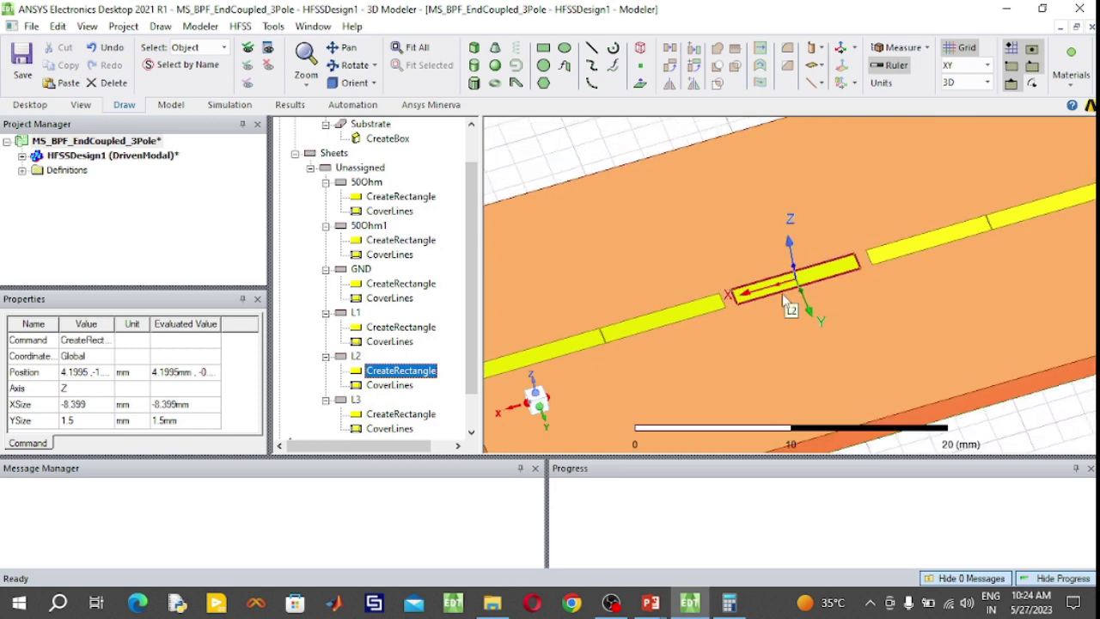
left_click(413, 47)
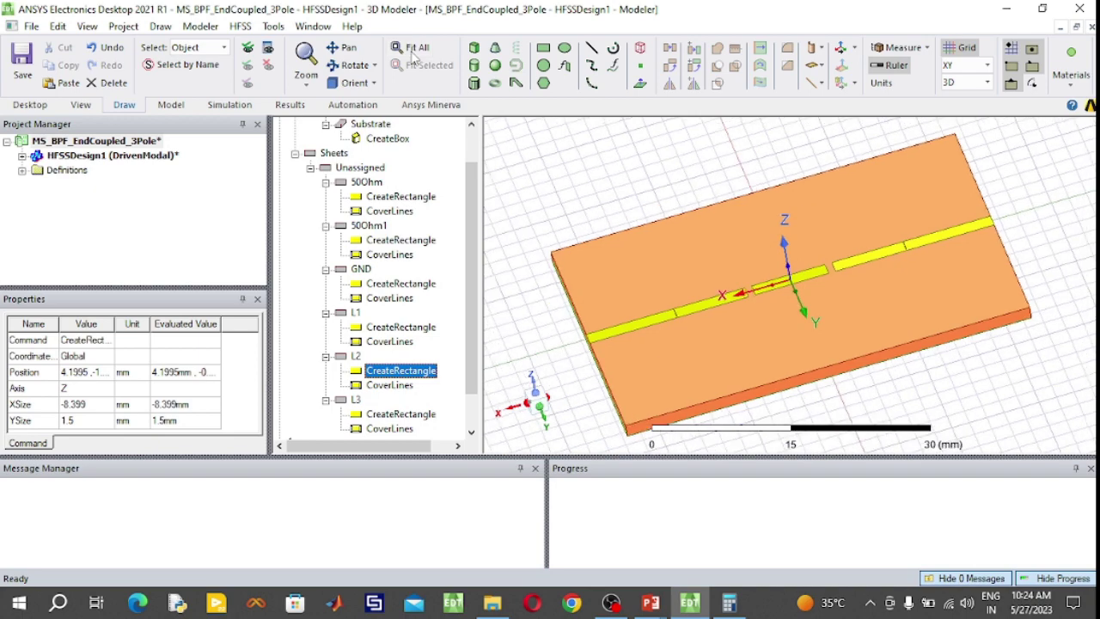
left_click(358, 73)
left_click_drag(654, 376, 791, 322)
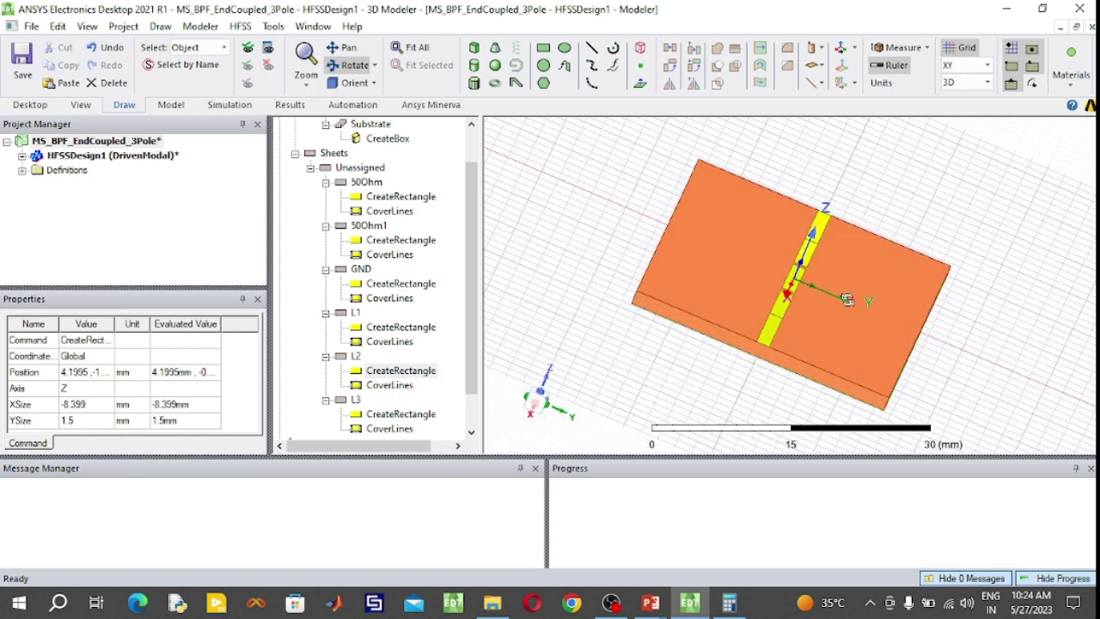
left_click(352, 65)
left_click(948, 67)
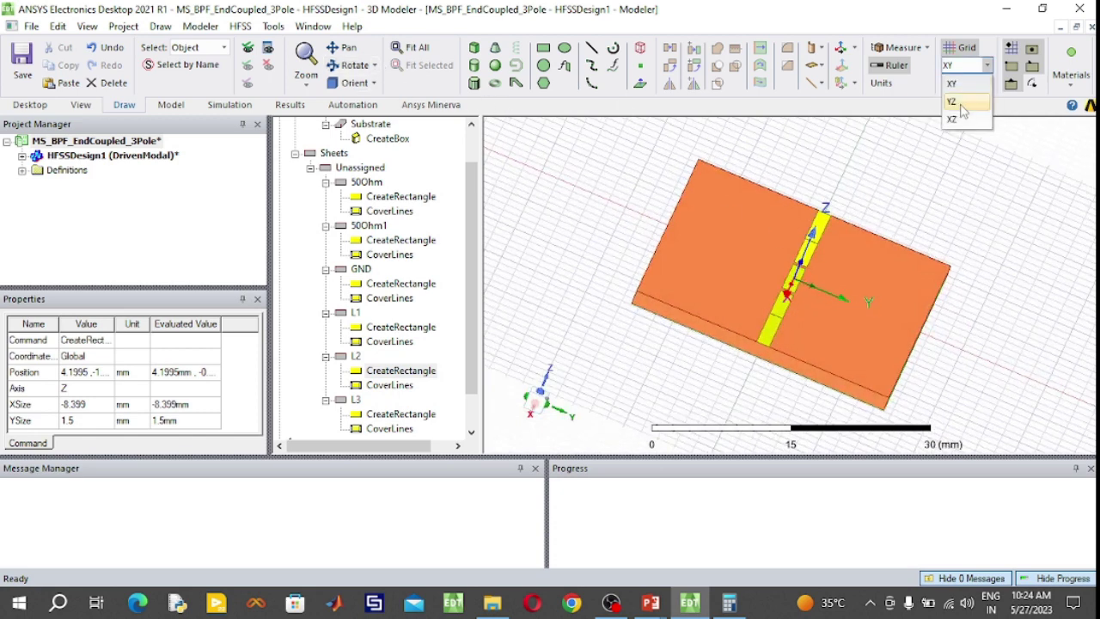
left_click(955, 91)
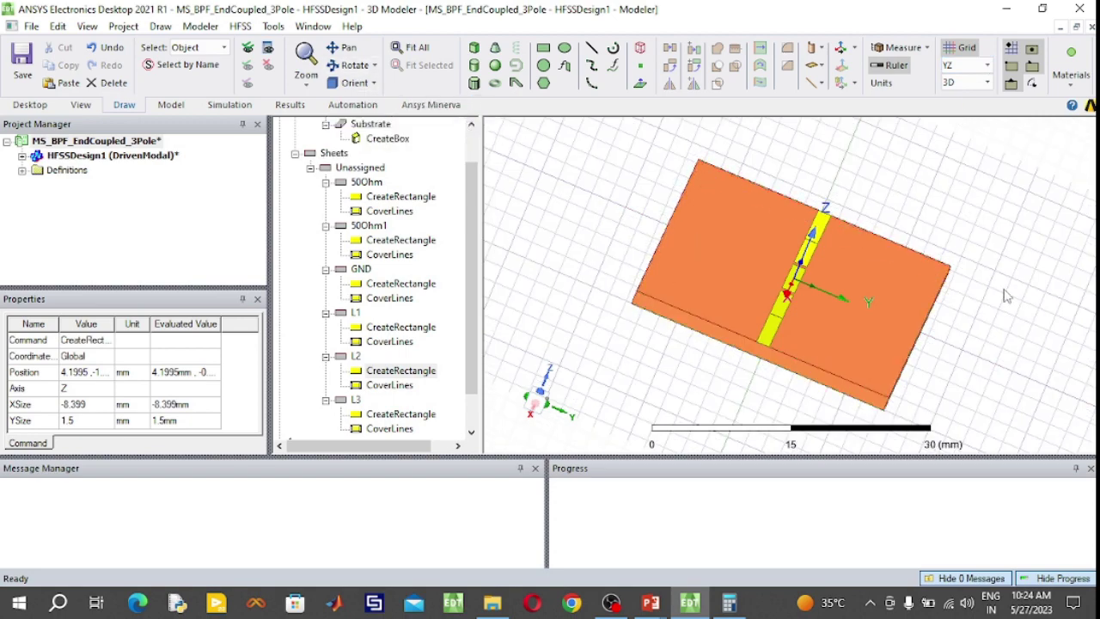
Draw a rectangle about 1.55 mm by 1.6 mm on the substrate's +X end face, from the 50Ohm strip's end down to the ground plane.
left_click(353, 65)
left_click_drag(969, 341, 972, 315)
left_click_drag(683, 359, 669, 381)
left_click_drag(1072, 296, 996, 172)
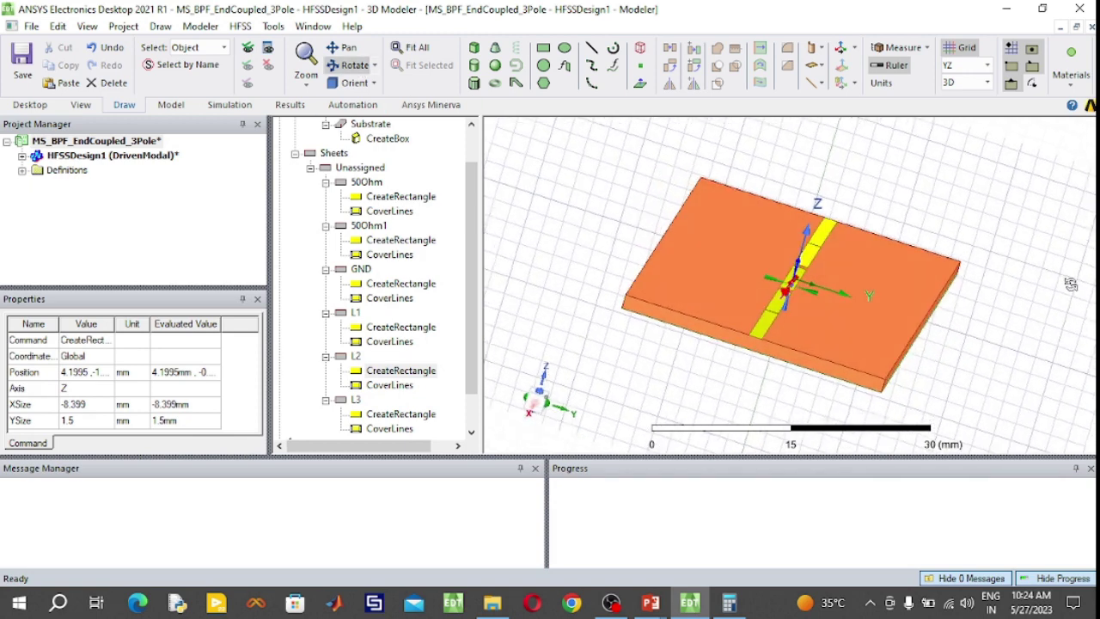
left_click(352, 64)
scroll(749, 333, "up", 5)
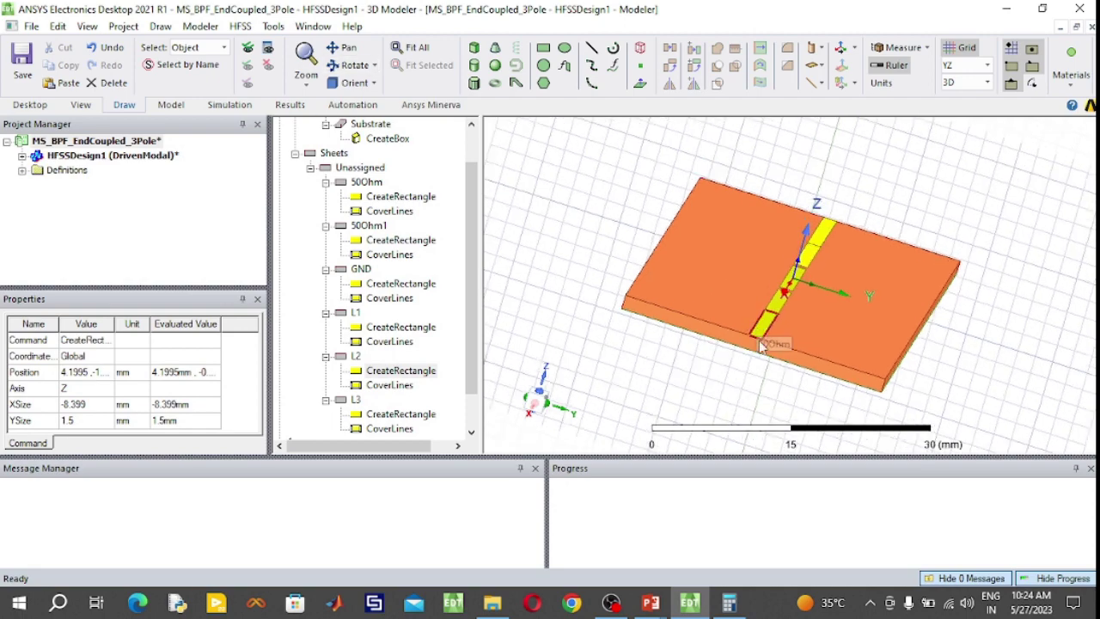
scroll(735, 361, "up", 5)
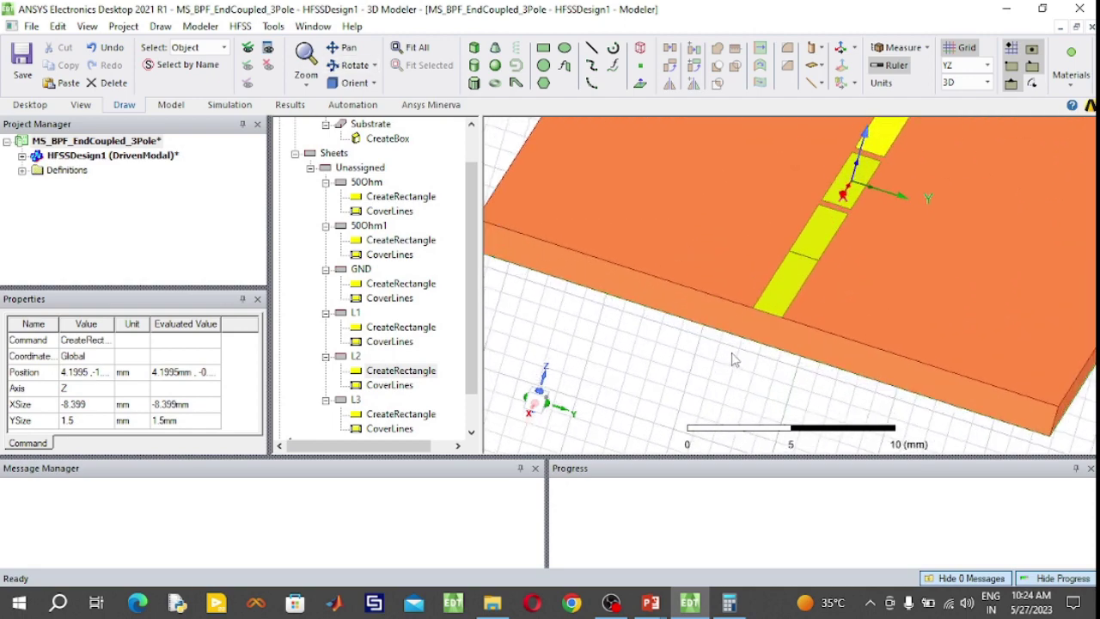
scroll(732, 352, "up", 5)
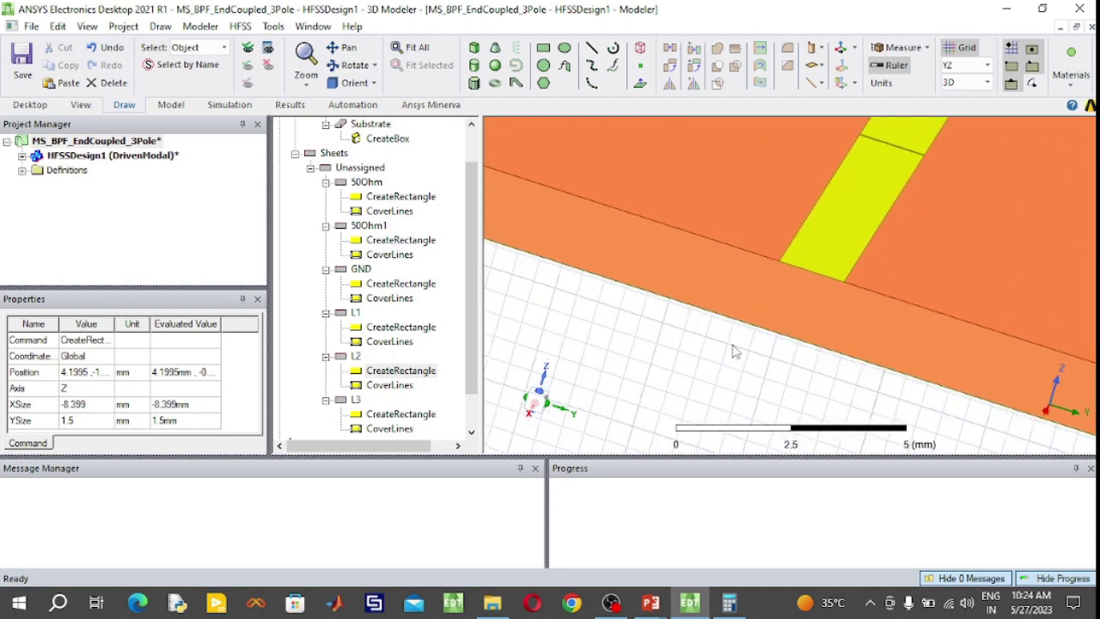
scroll(804, 224, "up", 1)
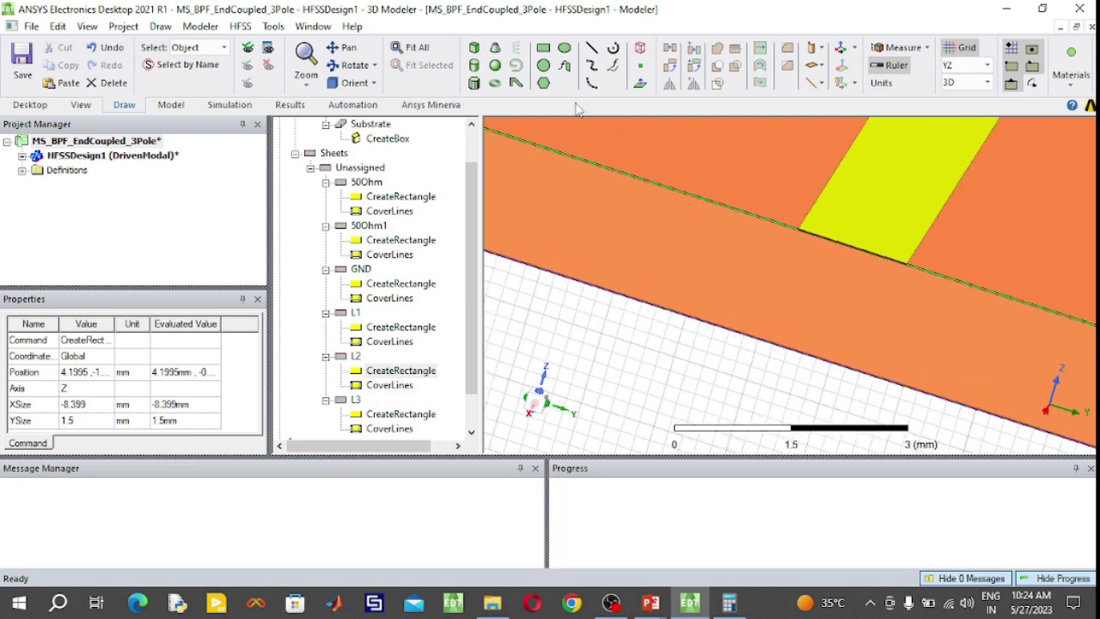
left_click(543, 47)
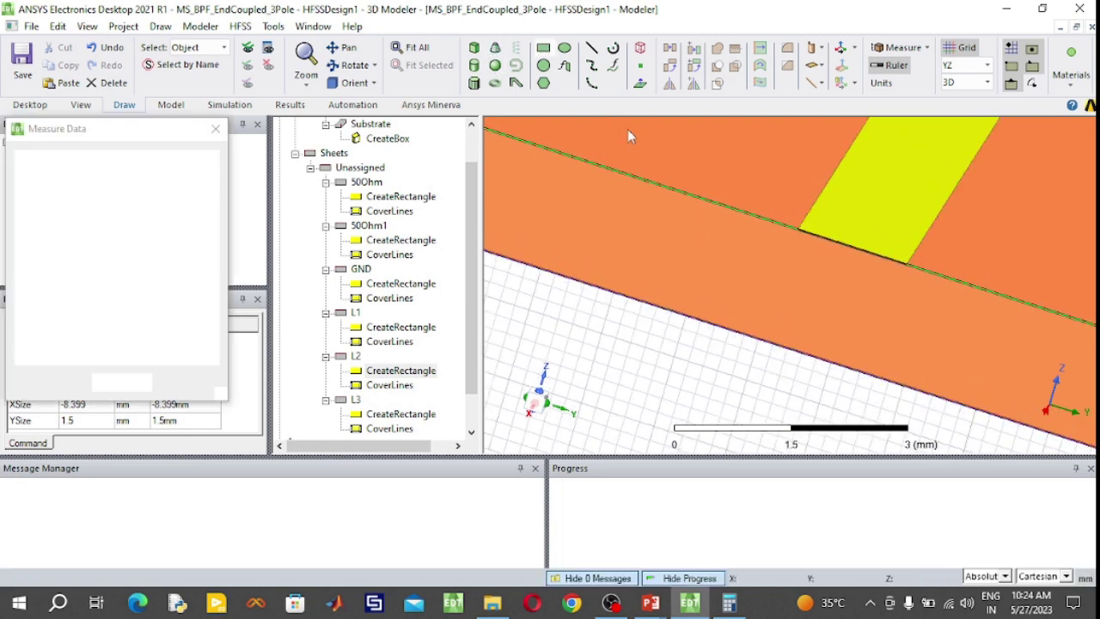
left_click(792, 235)
left_click(876, 378)
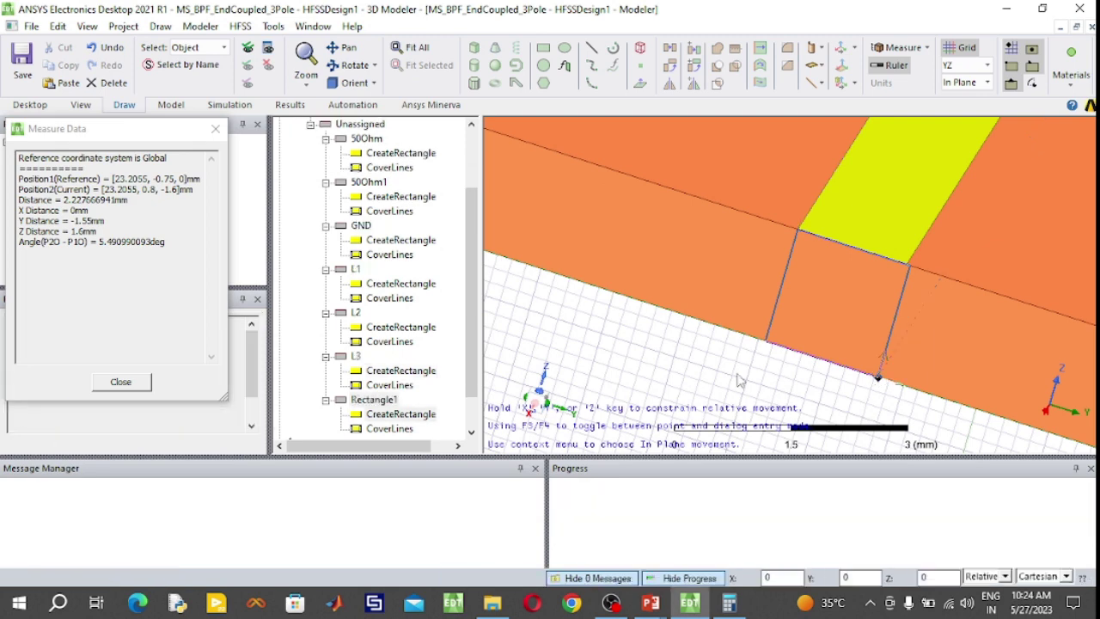
Rename the new end-face rectangle as P1 and colour it light yellow.
double_click(352, 402)
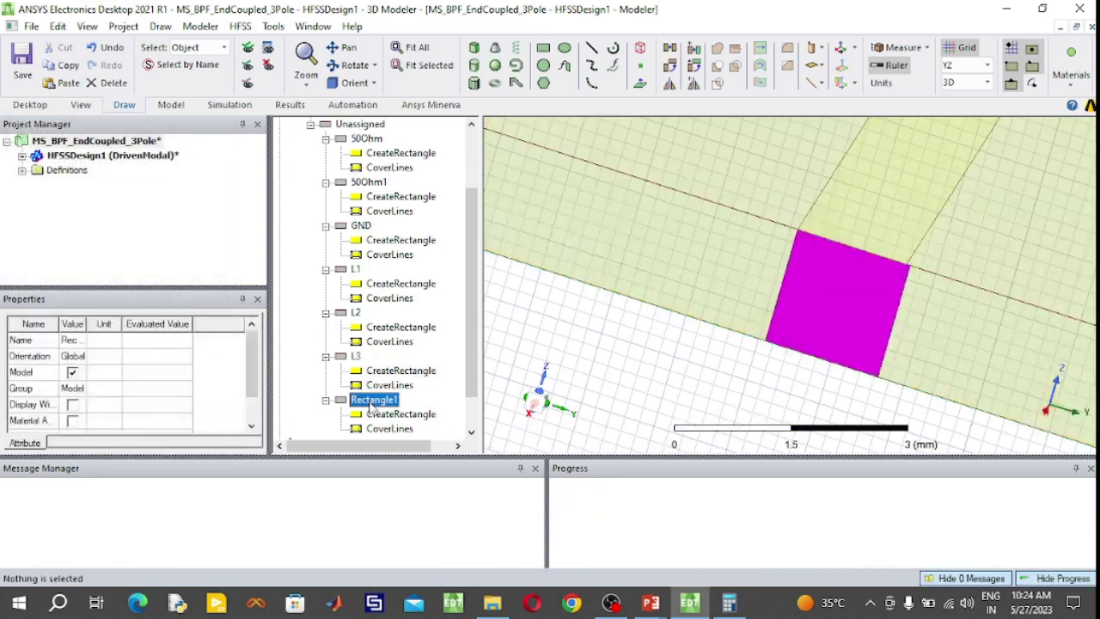
left_click(220, 188)
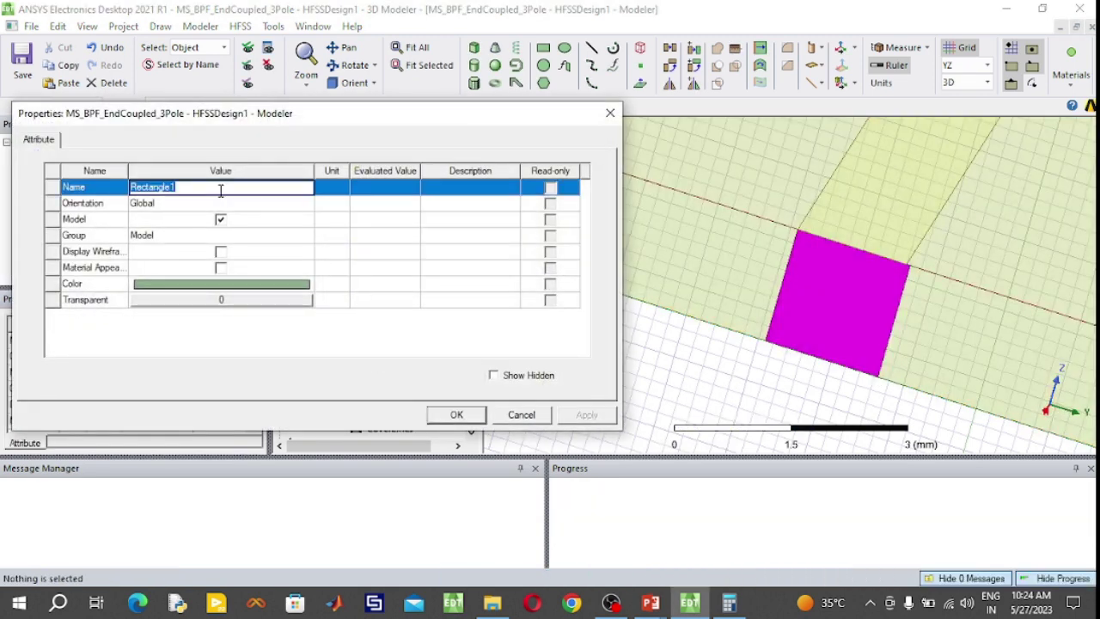
type("P1")
left_click(226, 283)
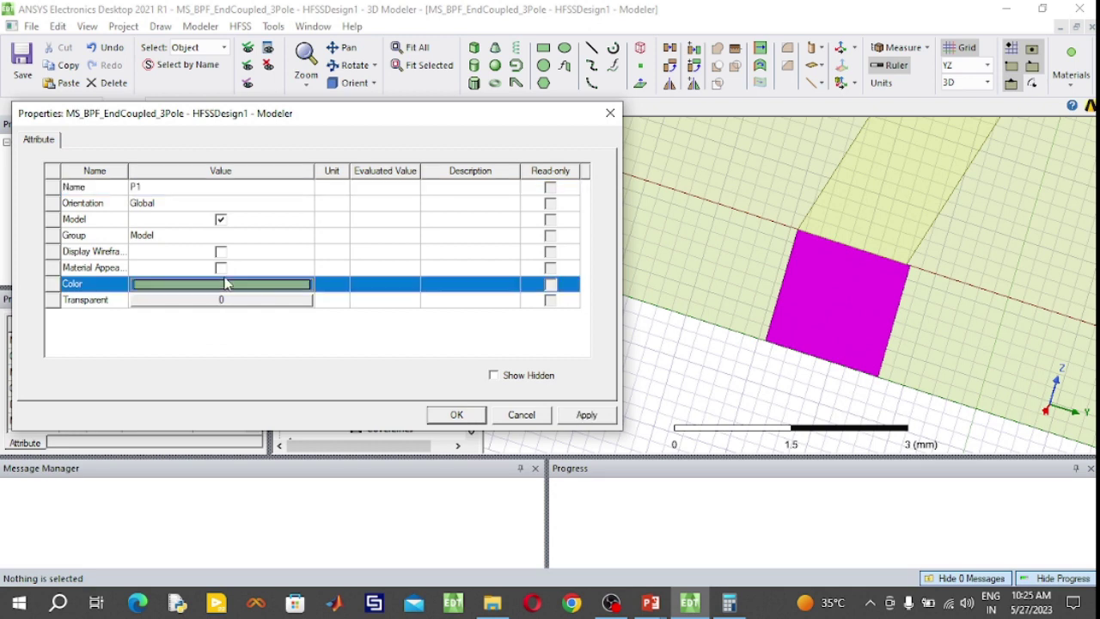
left_click(204, 290)
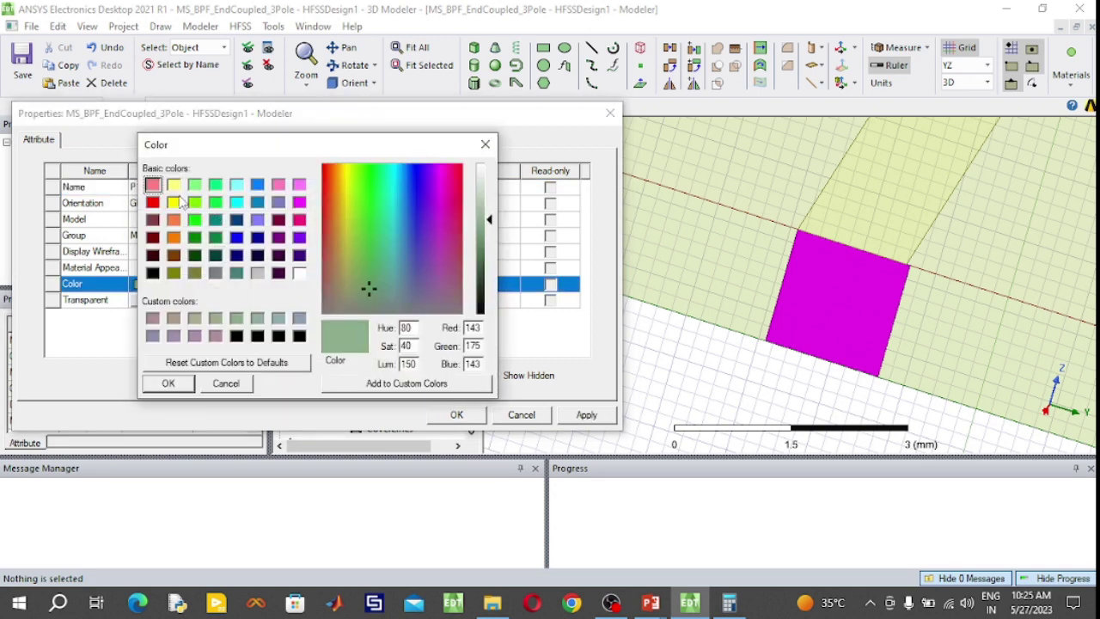
left_click(174, 185)
left_click(169, 384)
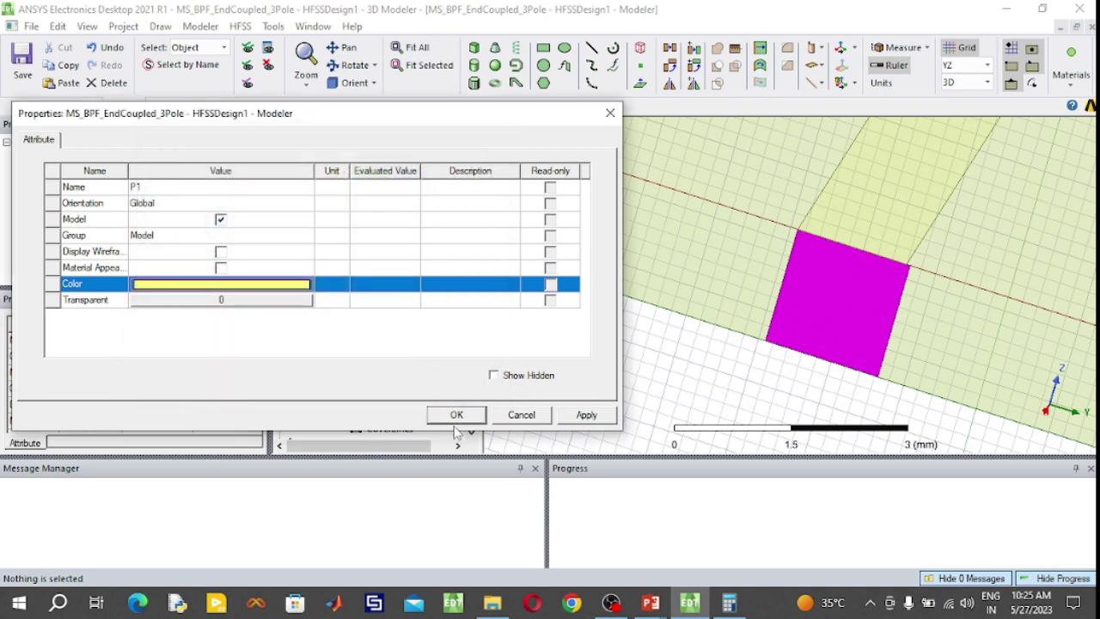
left_click(456, 415)
Set port rectangle P1's Y size to 1.5 mm and keep its Z size at -1.6 mm.
double_click(378, 414)
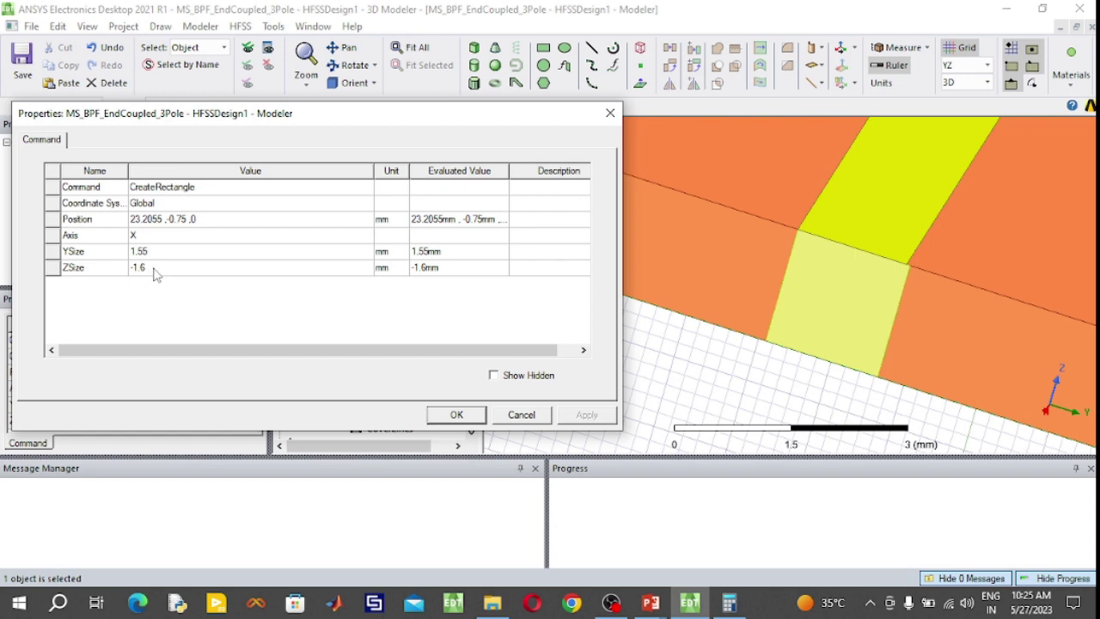
left_click(168, 268)
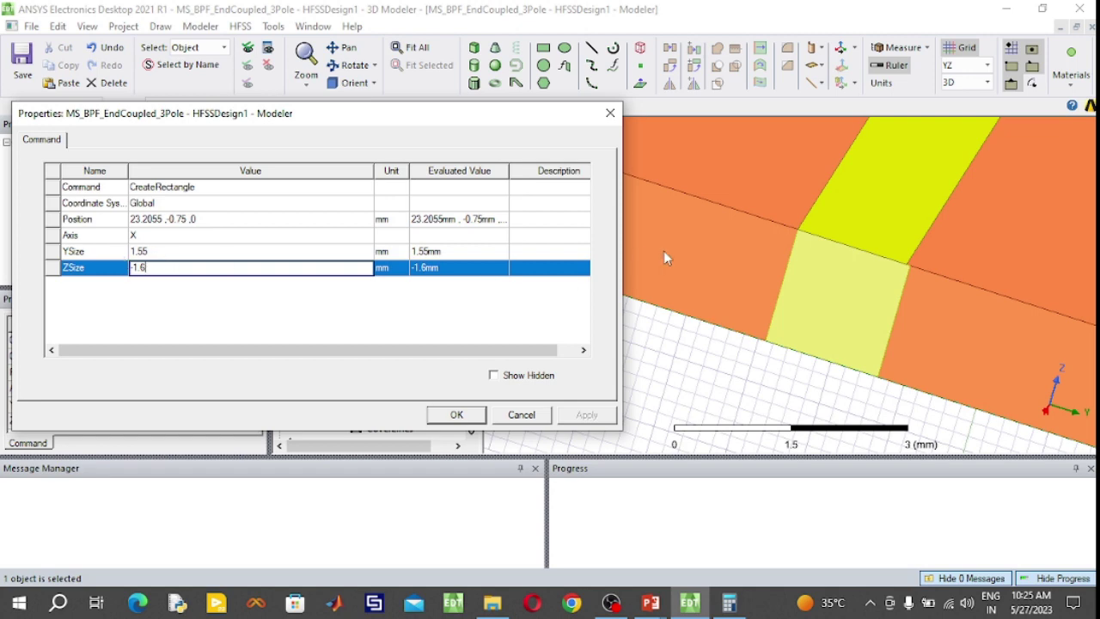
left_click(166, 252)
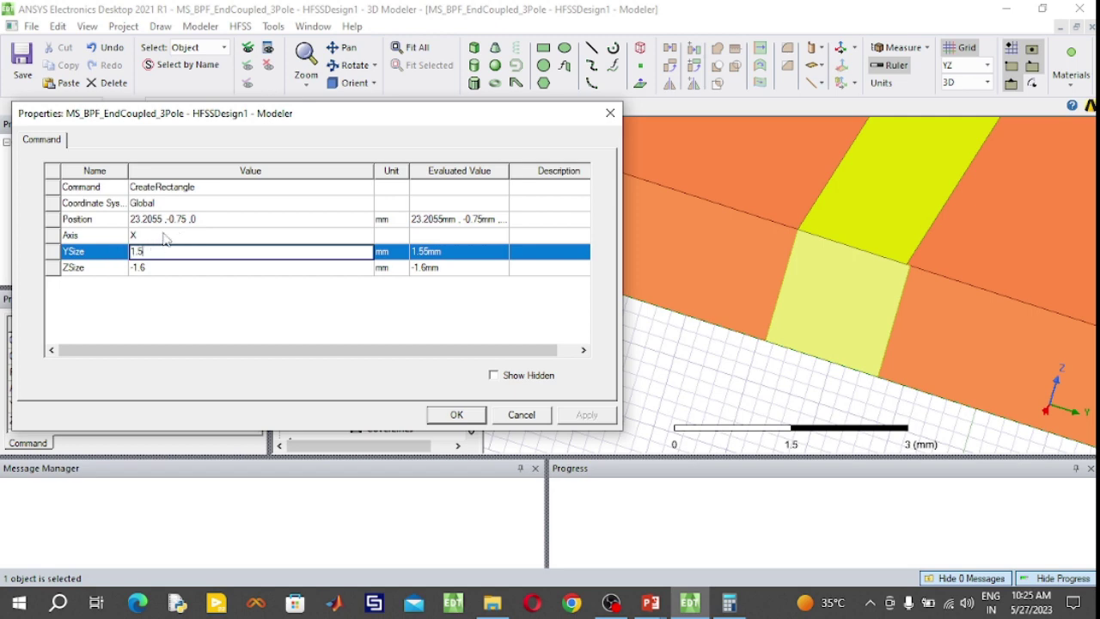
left_click(190, 221)
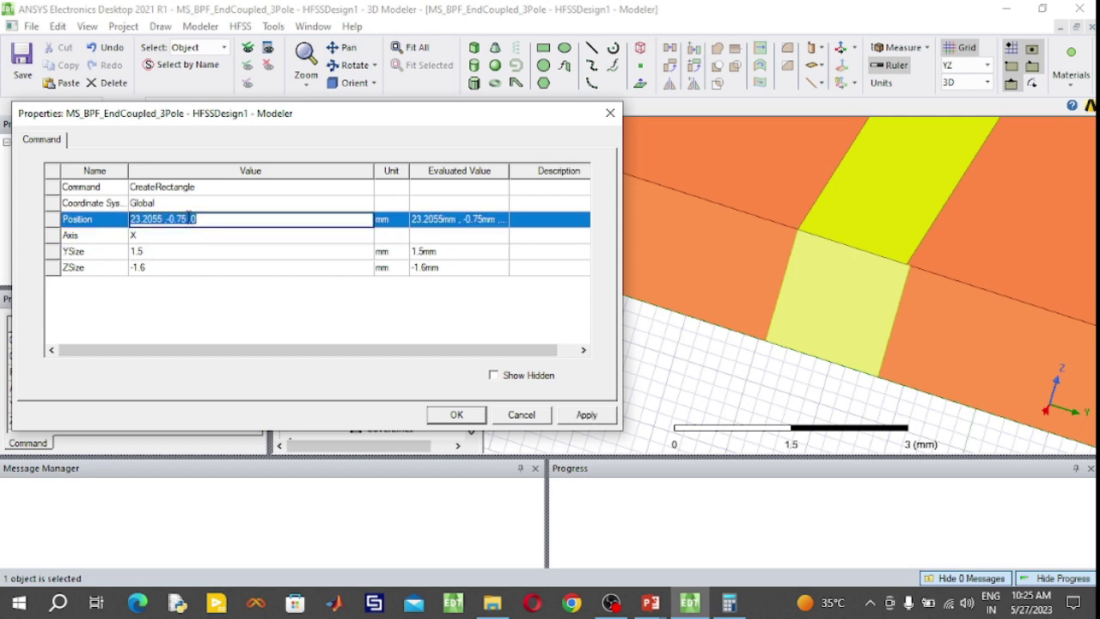
Calculate 1.5 ÷ 2 in Calculator to check P1's Y position, and accept the edited rectangle properties.
left_click(730, 603)
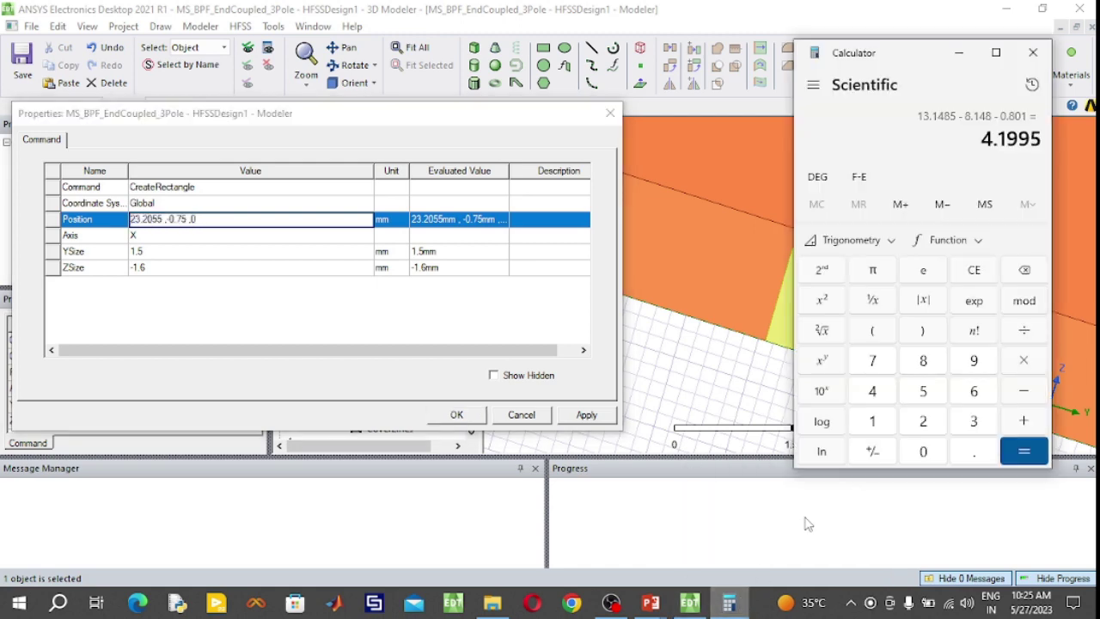
left_click(872, 420)
left_click(973, 449)
left_click(943, 391)
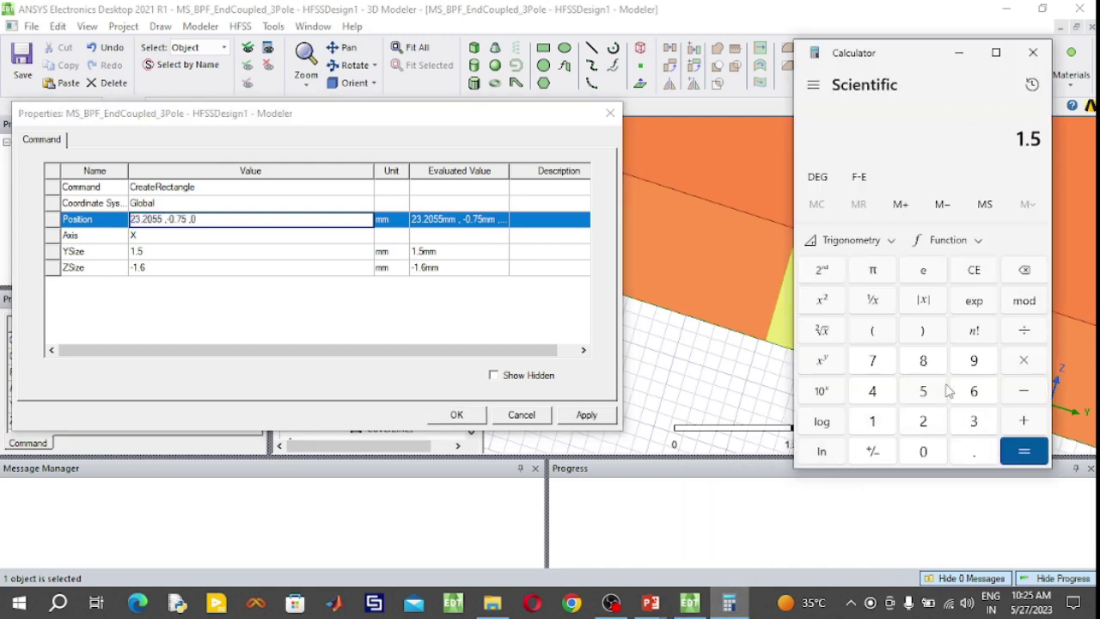
left_click(1030, 338)
left_click(922, 420)
left_click(1023, 450)
left_click(457, 416)
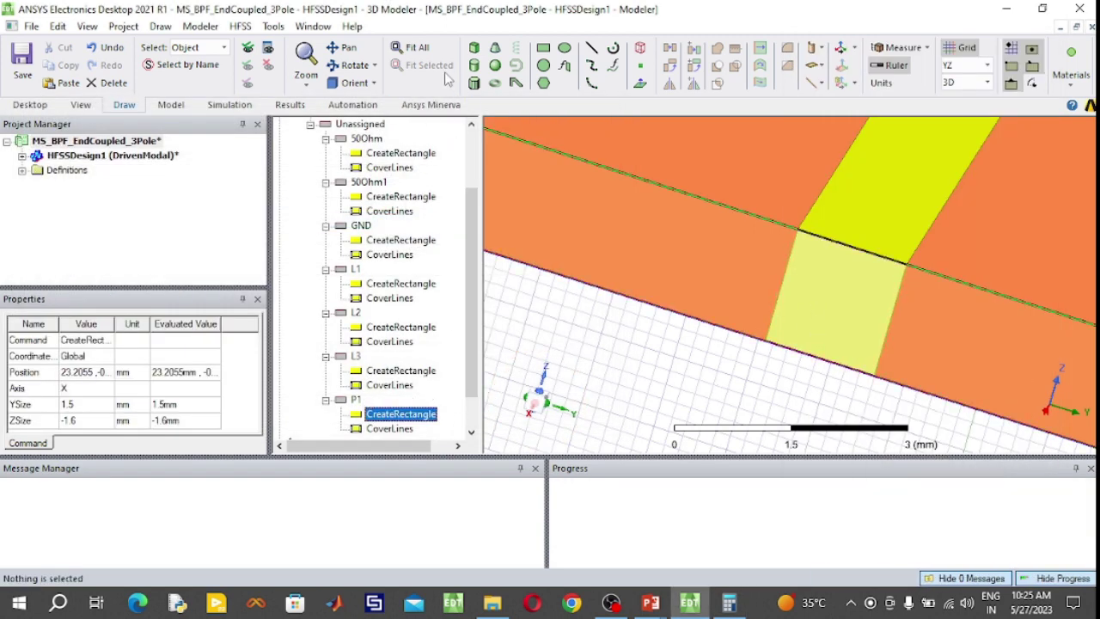
Duplicate port rectangle P1 by copying and pasting it in place.
left_click(414, 49)
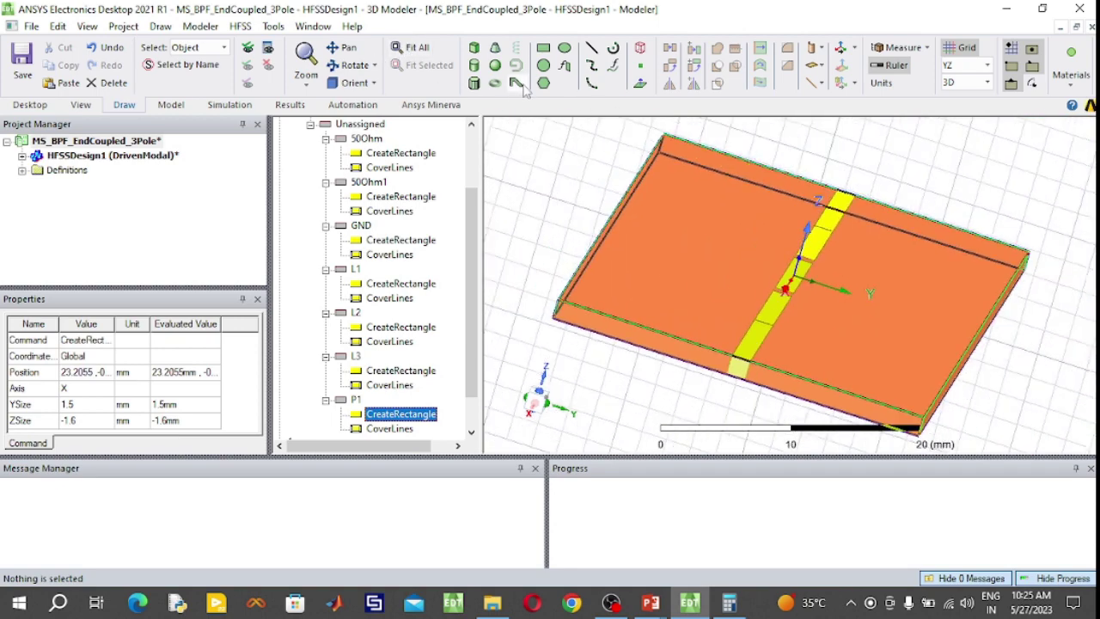
left_click(354, 64)
left_click_drag(773, 258, 524, 189)
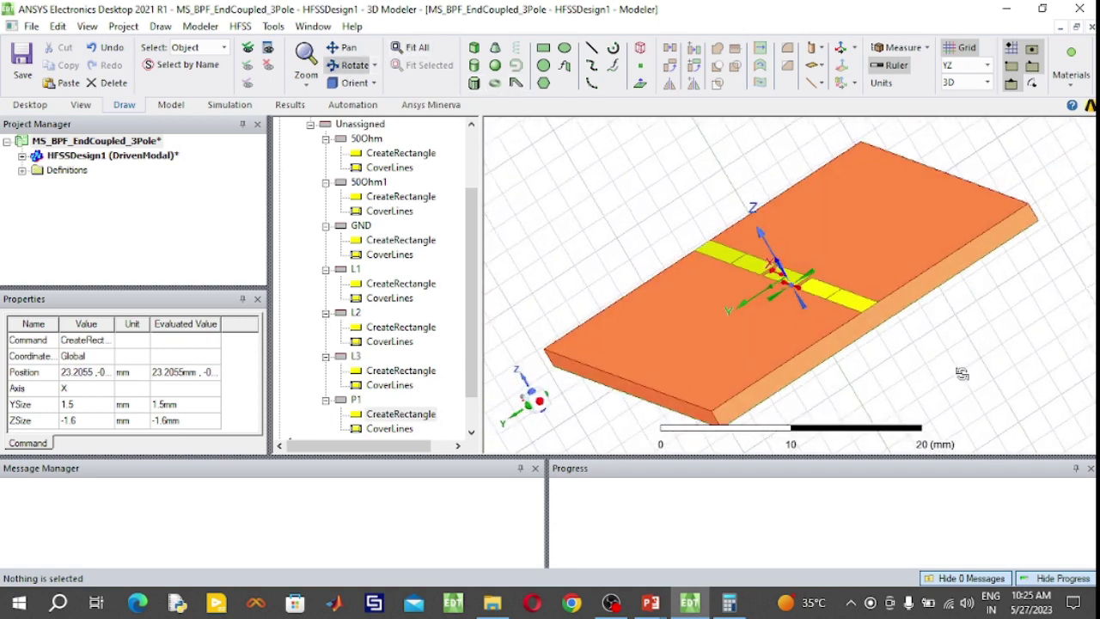
left_click(354, 65)
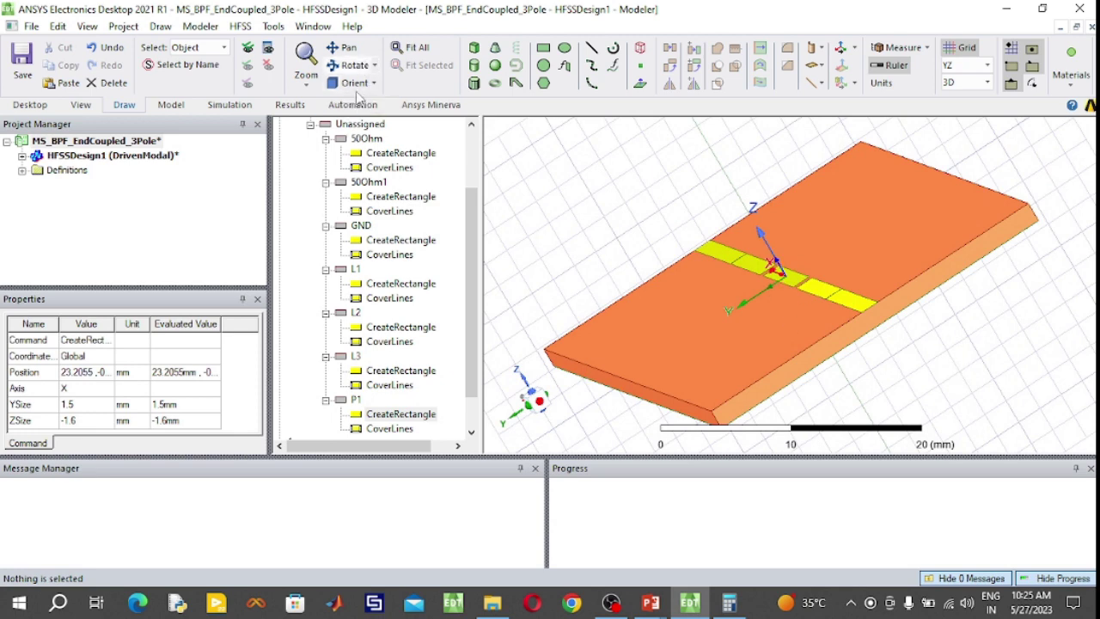
left_click(355, 400)
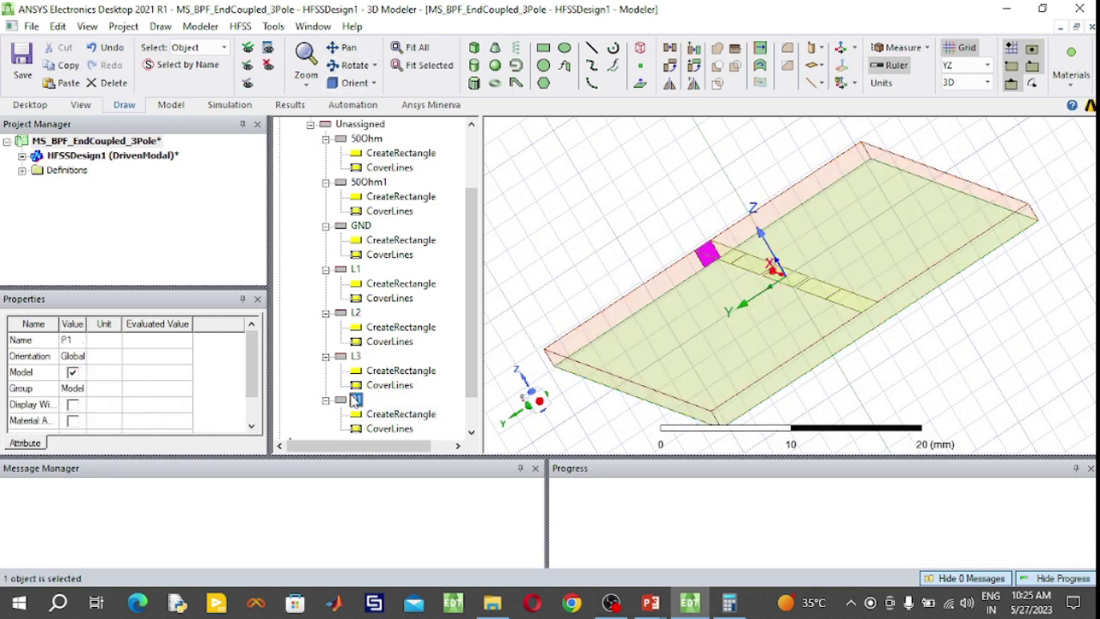
key("ctrl+v")
left_click(533, 300)
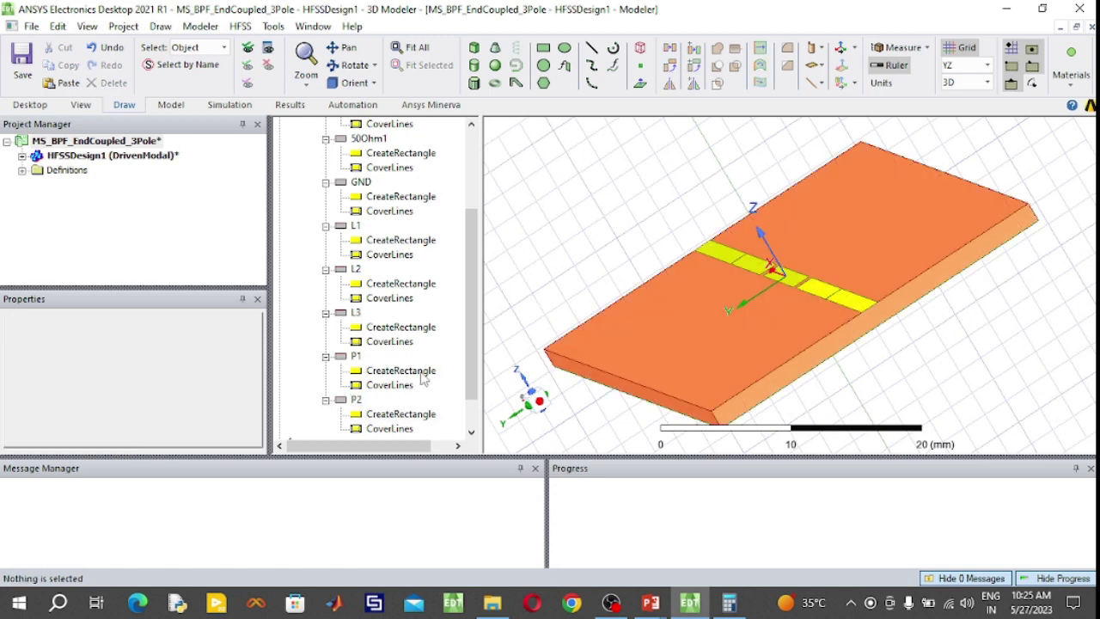
Set the position of copied rectangle P2 to -23.2055, -0.75, 0 mm, on the substrate's -X end face.
scroll(406, 384, "down", 1)
double_click(404, 375)
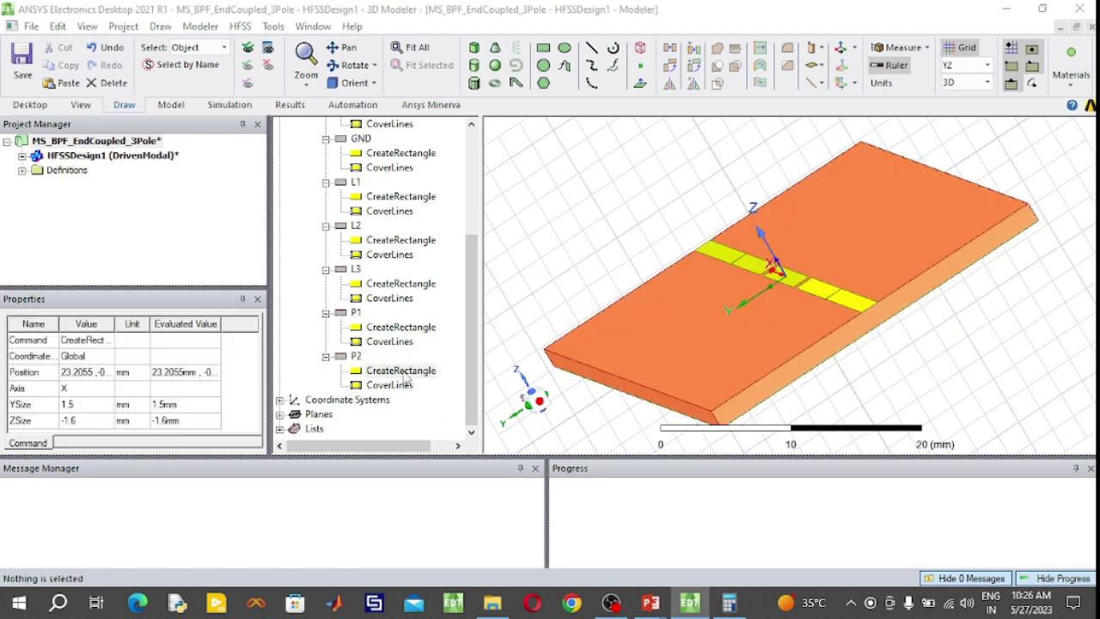
left_click(132, 220)
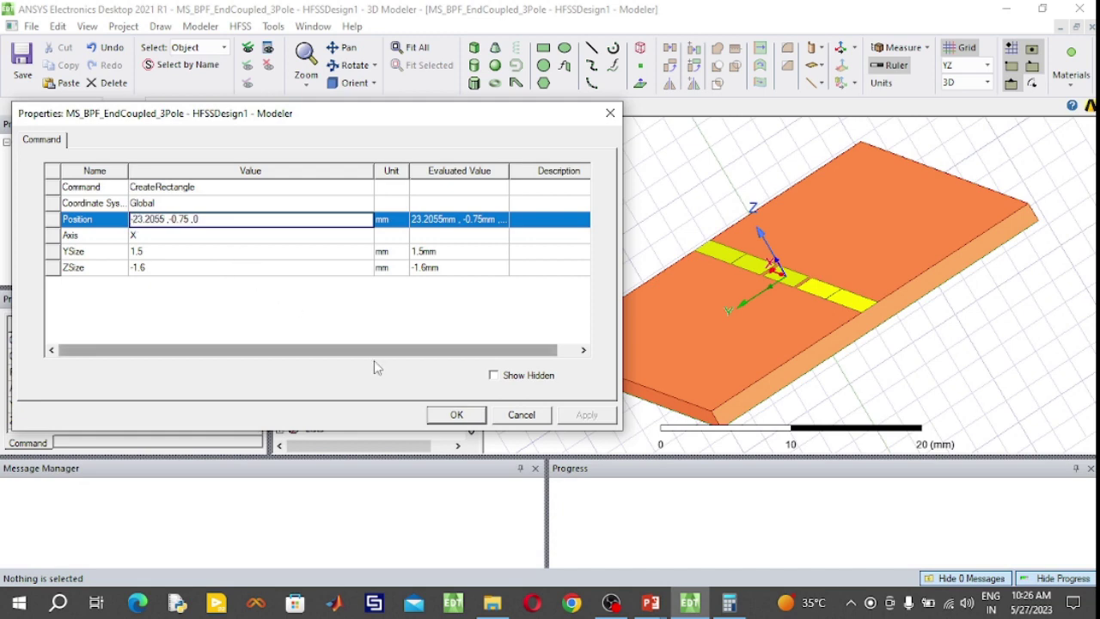
left_click(456, 414)
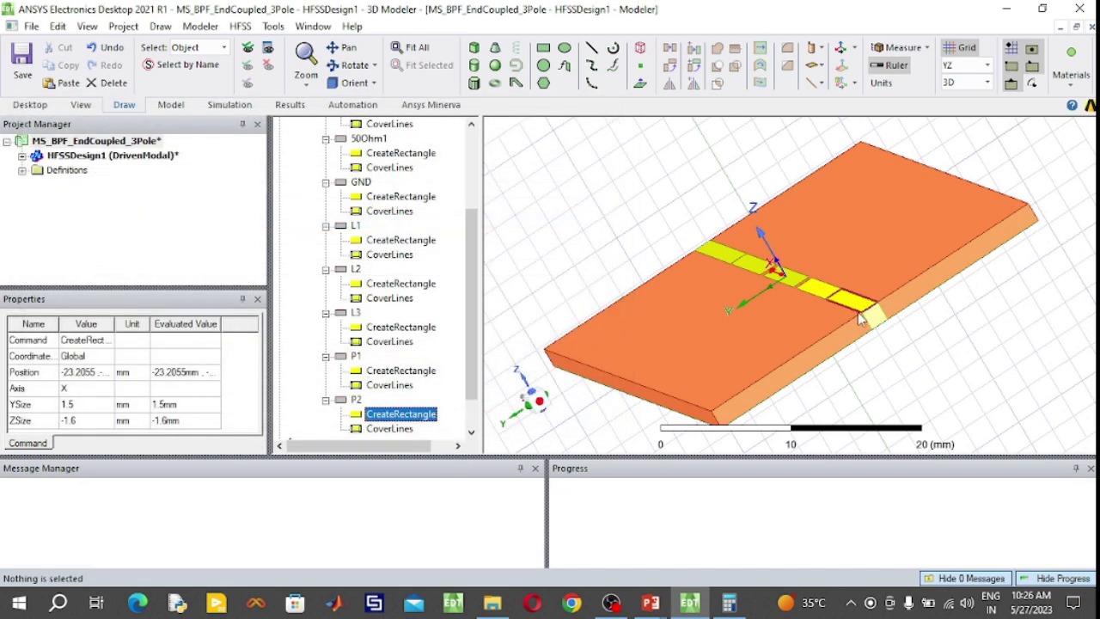
Assign a lumped port named 1 with 50 ohm full port impedance to rectangle P1 on the +X end face.
left_click(348, 67)
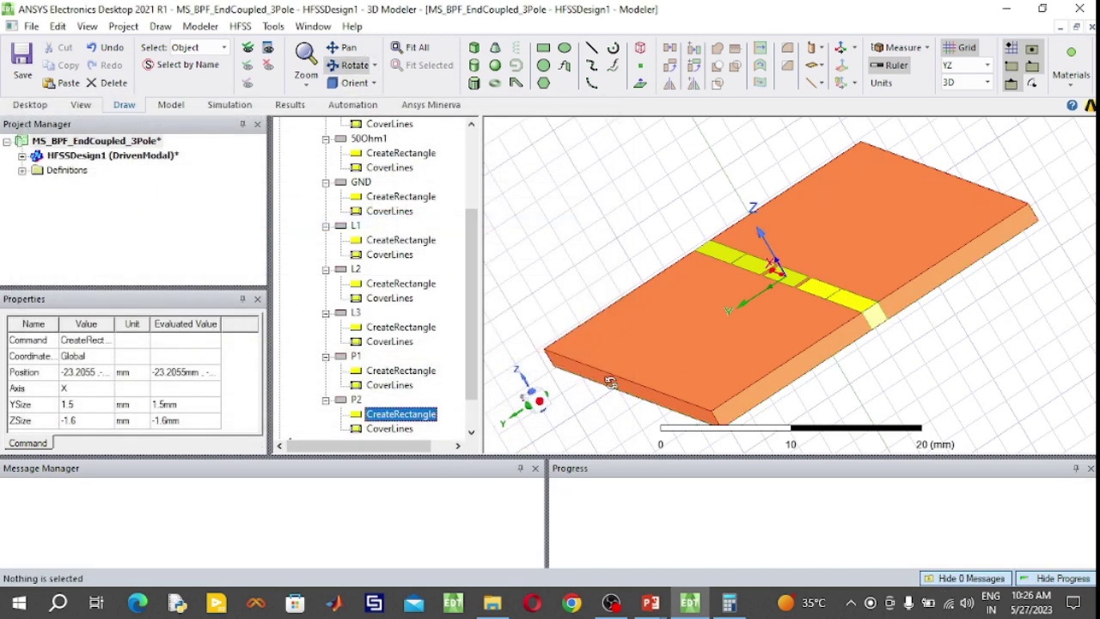
left_click_drag(610, 383, 722, 380)
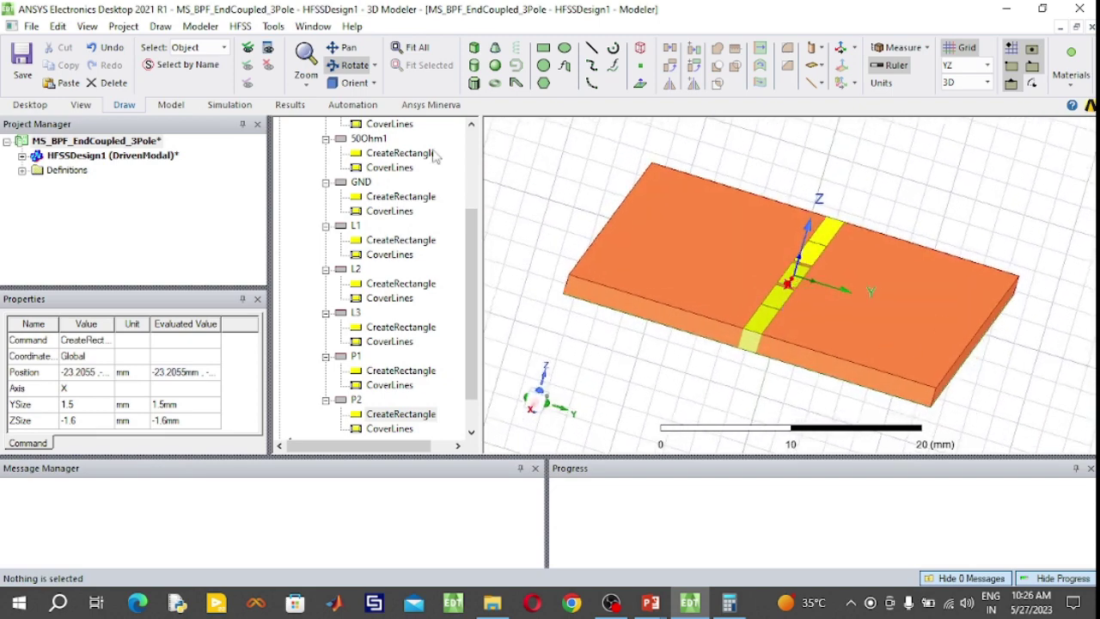
left_click(347, 66)
scroll(690, 318, "up", 3)
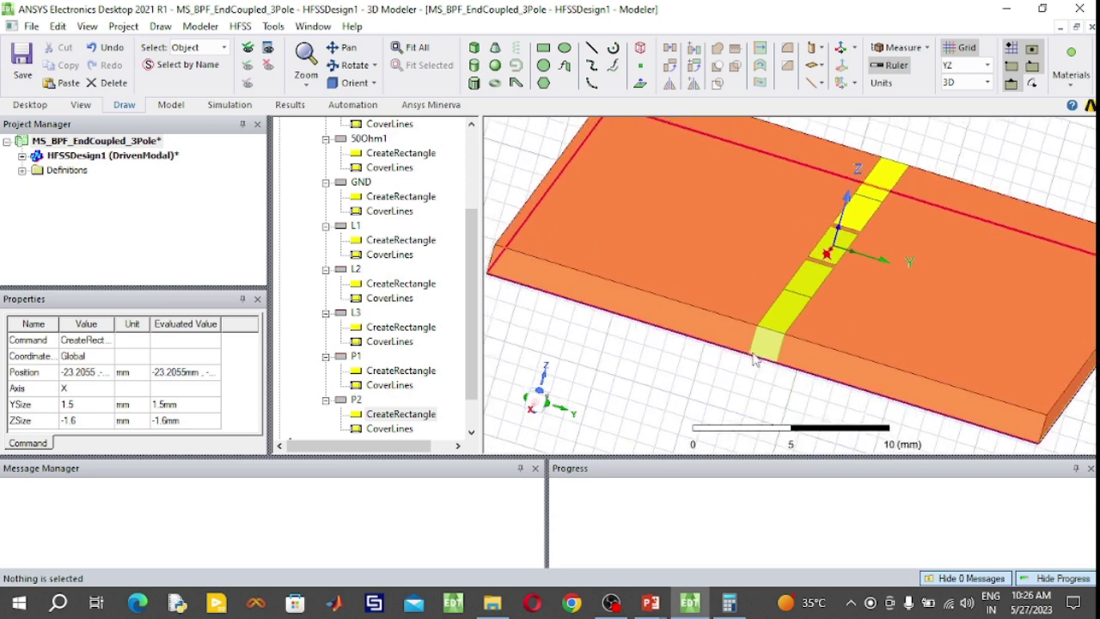
scroll(761, 384, "up", 1)
scroll(760, 384, "up", 3)
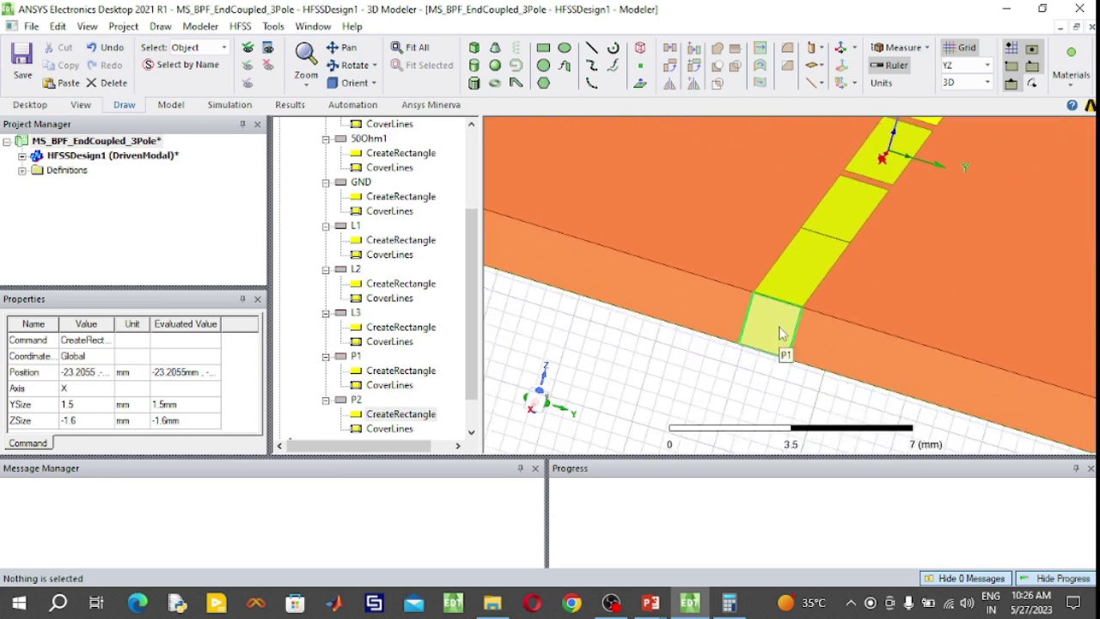
scroll(747, 368, "up", 4)
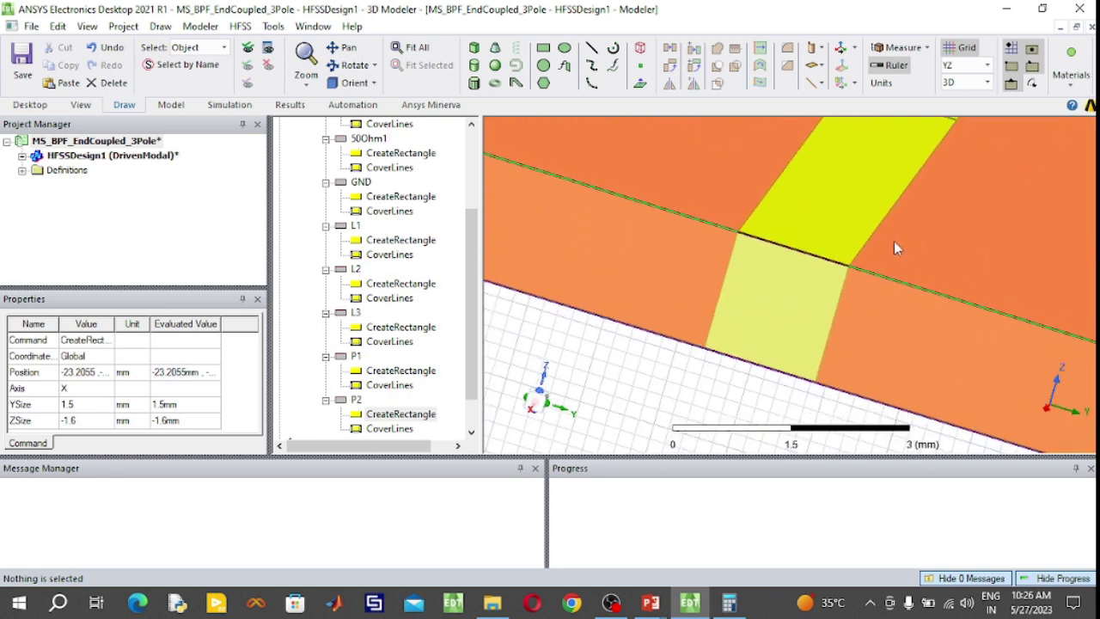
left_click(773, 322)
right_click(773, 321)
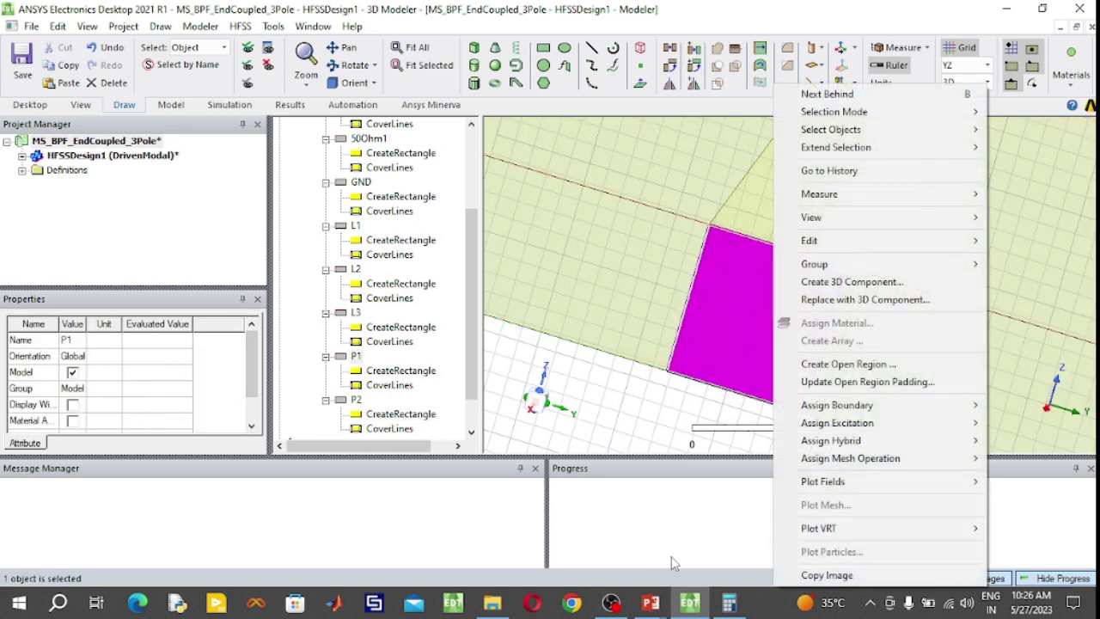
mouse_move(832, 425)
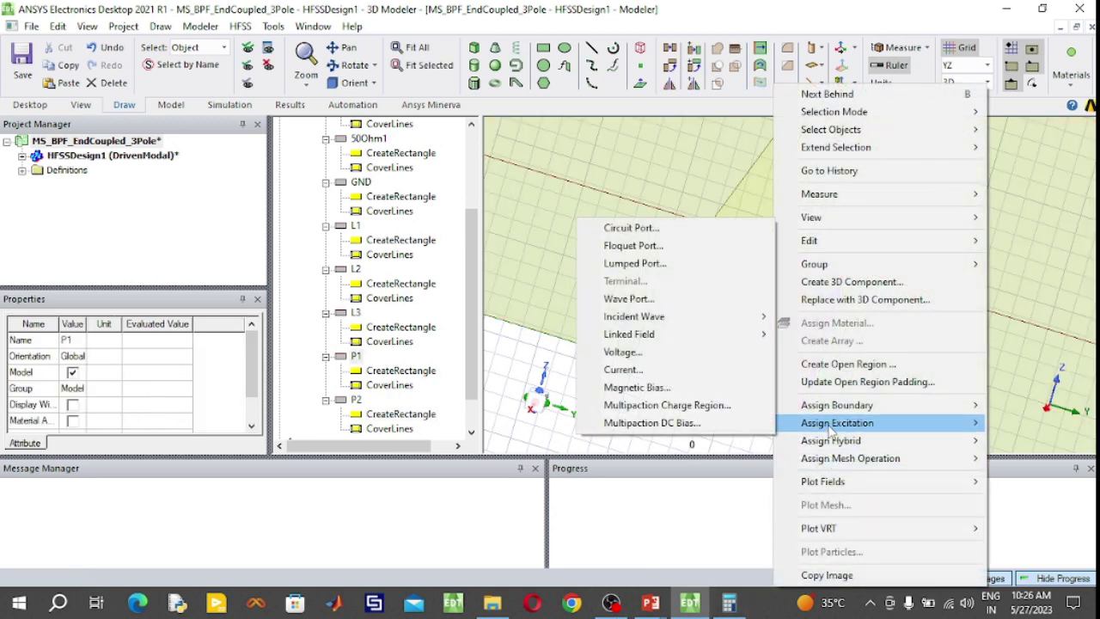
left_click(669, 266)
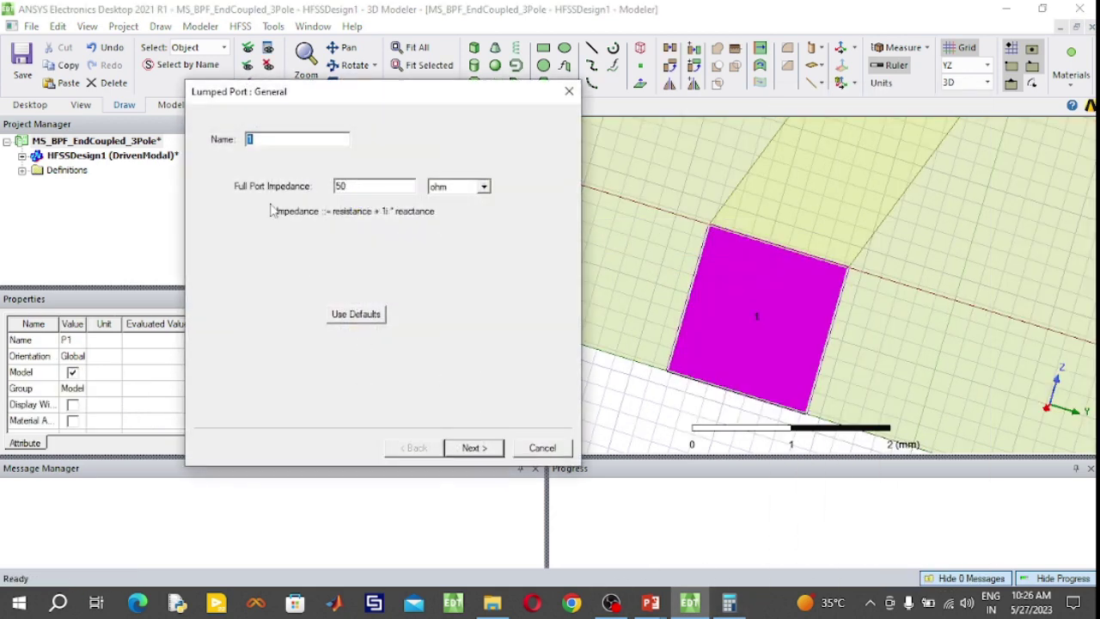
left_click(472, 447)
Draw port 1's integration line from P1's lower edge centre at the ground plane to its upper edge centre, and finish the port.
left_click(336, 206)
left_click(334, 232)
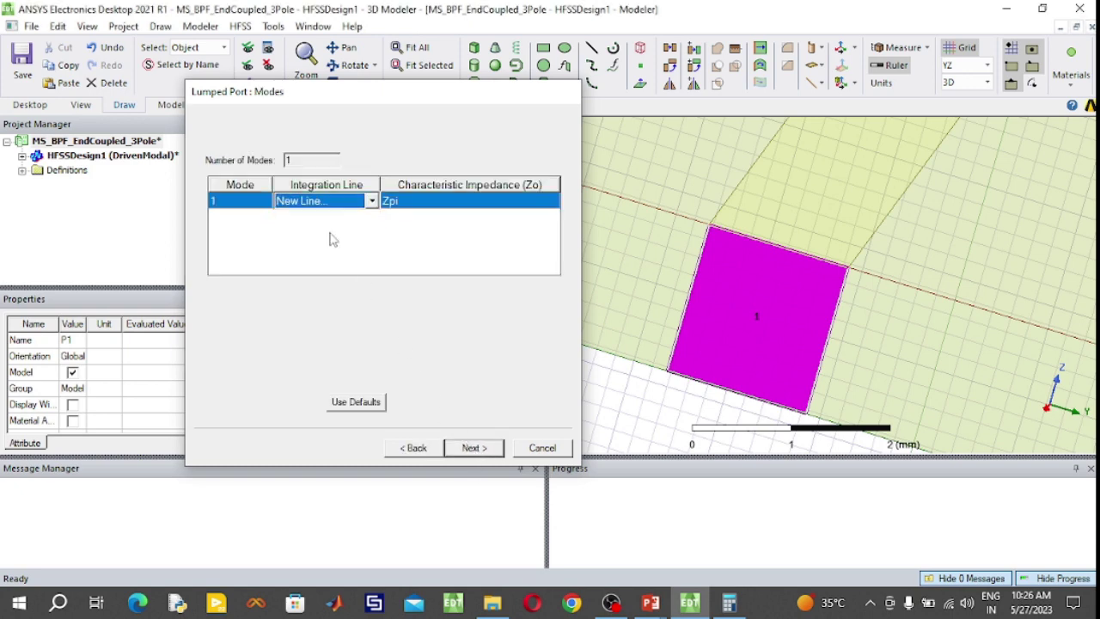
left_click(739, 391)
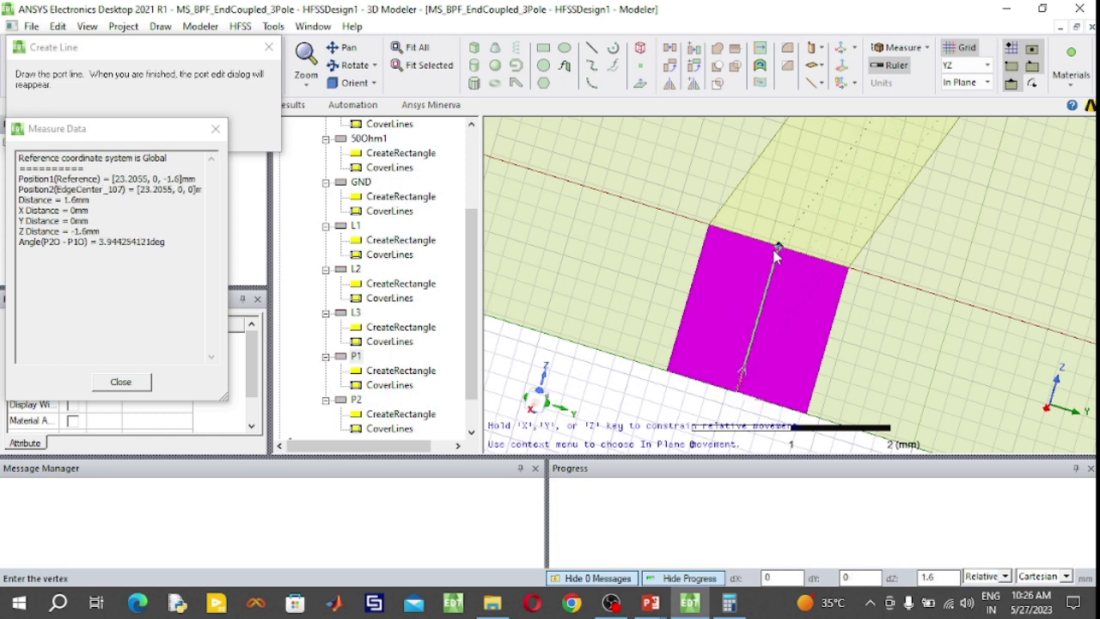
left_click(776, 249)
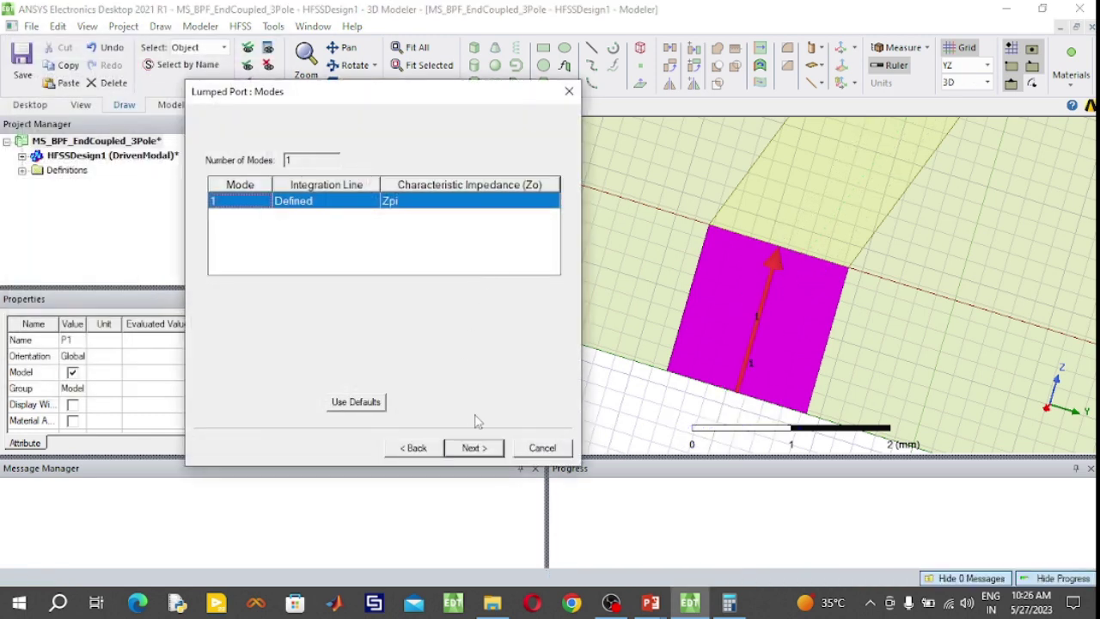
left_click(473, 448)
left_click(475, 448)
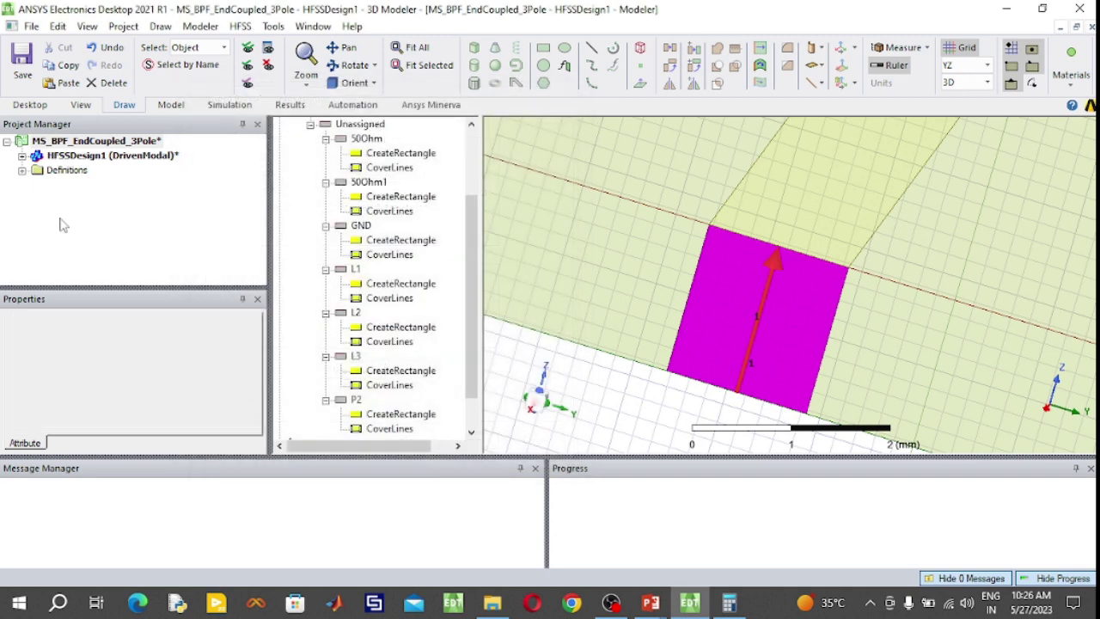
Examine the new lumped port 1 under the design's excitations.
left_click(22, 155)
left_click(38, 213)
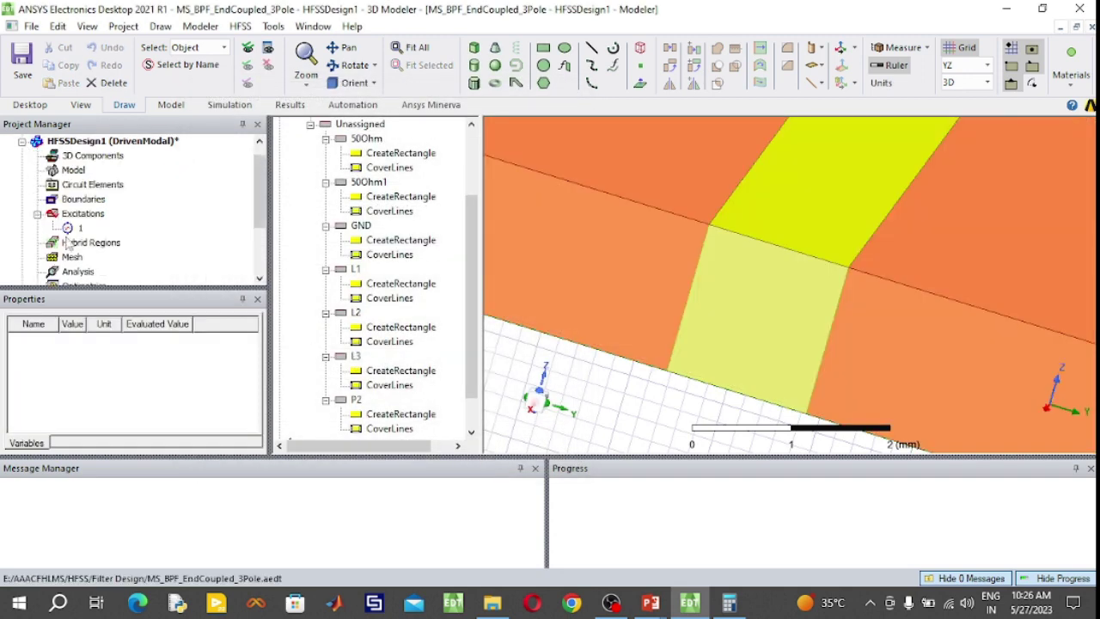
left_click(74, 230)
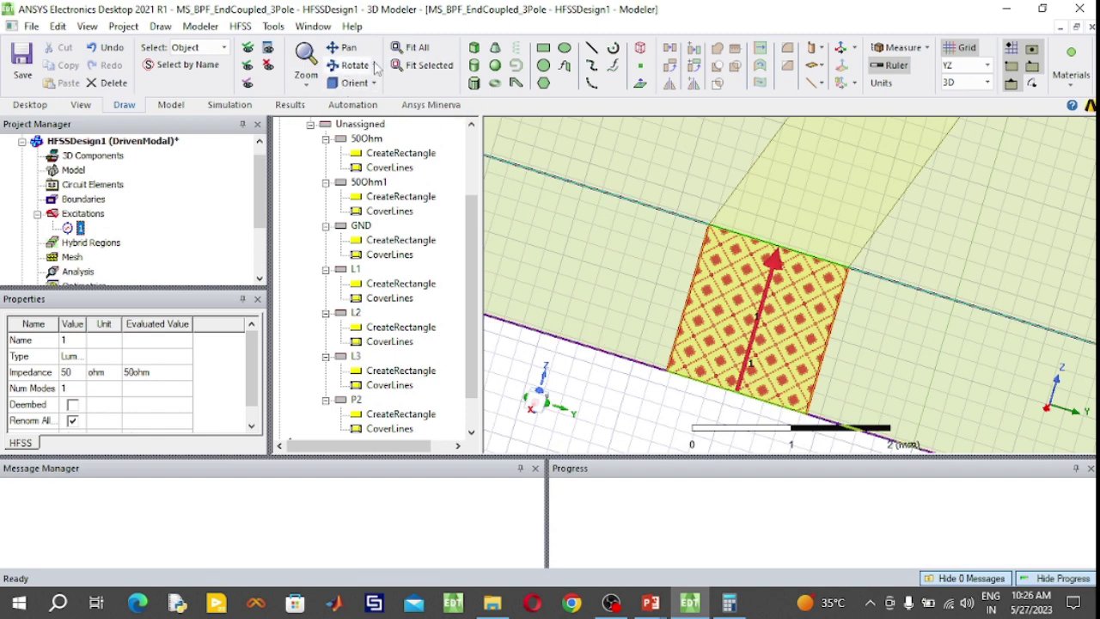
Start assigning a lumped port excitation to rectangle P2 on the substrate's -X end face and proceed to its mode settings.
left_click(412, 48)
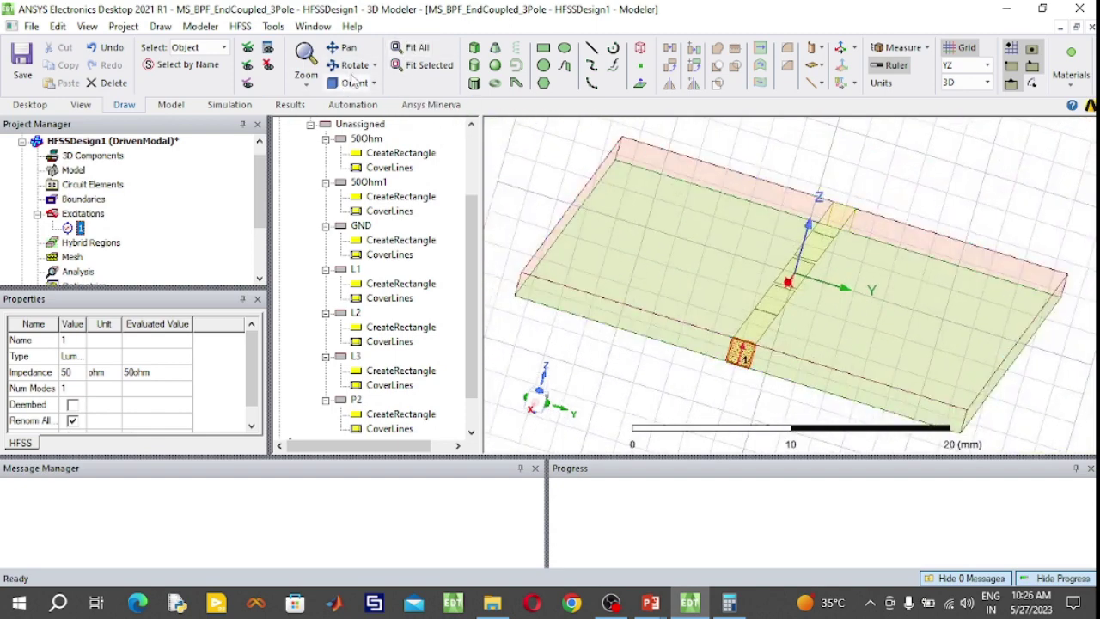
left_click(353, 65)
left_click_drag(705, 282, 565, 368)
left_click(352, 65)
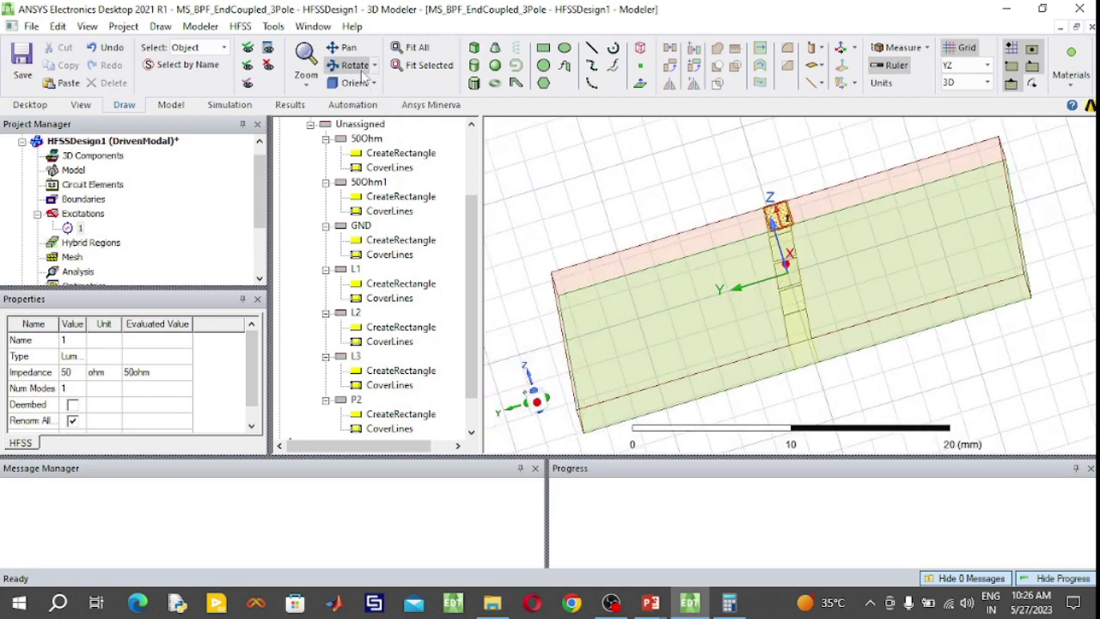
scroll(797, 368, "up", 8)
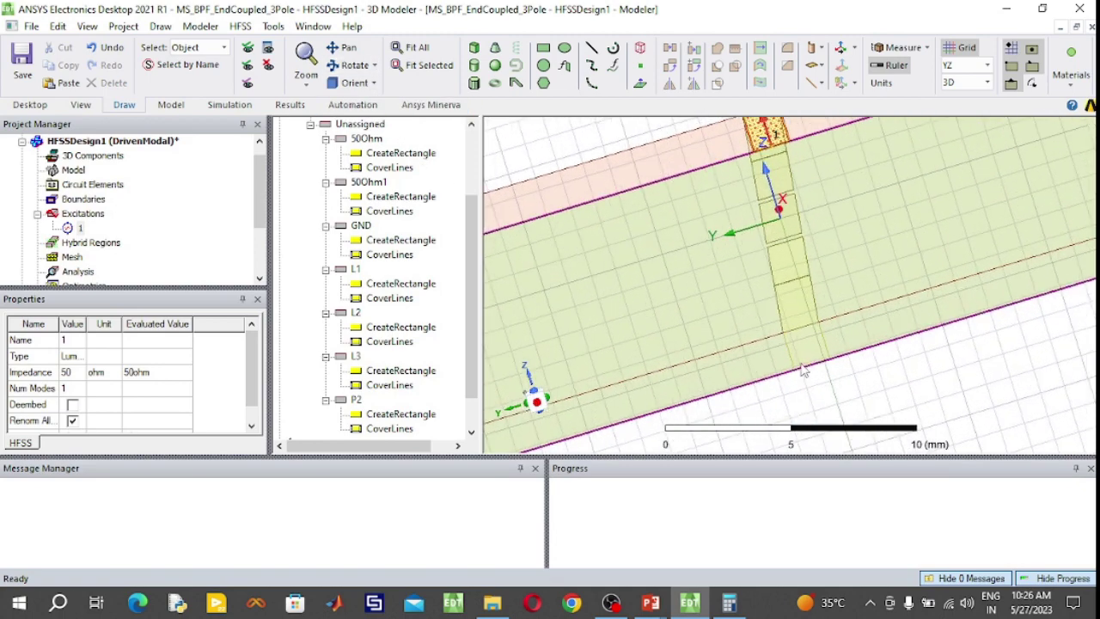
scroll(803, 357, "up", 5)
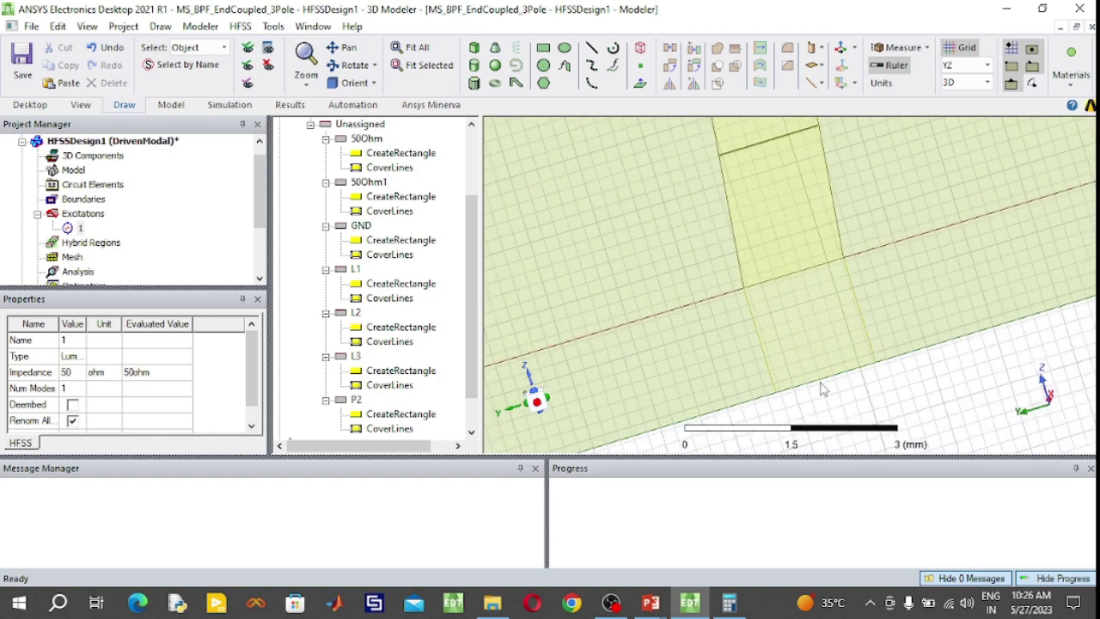
left_click(796, 311)
right_click(795, 311)
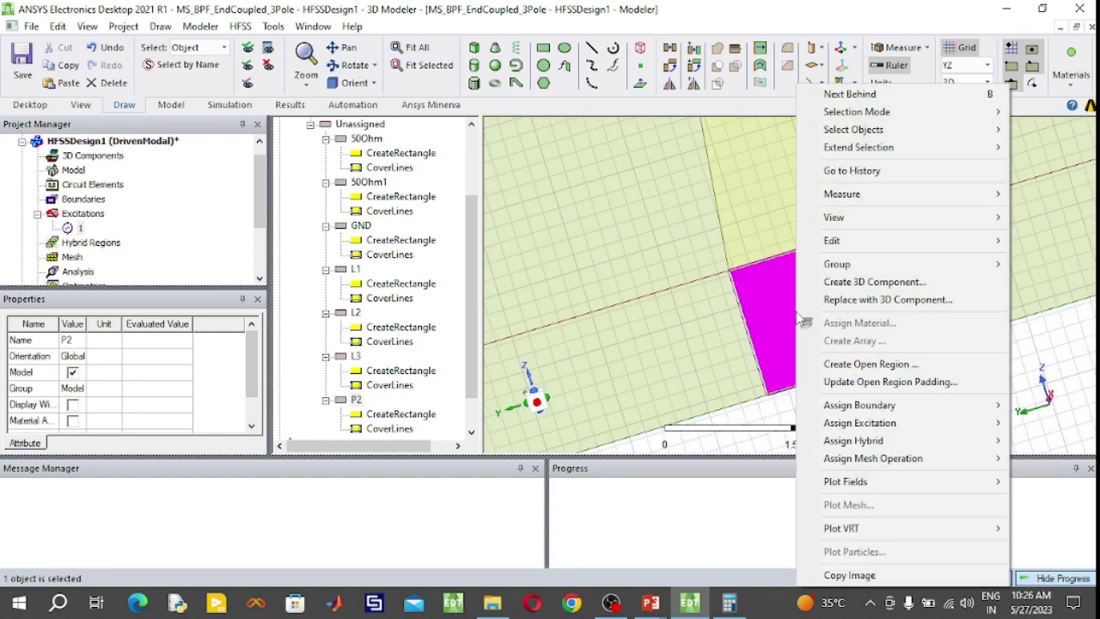
mouse_move(832, 422)
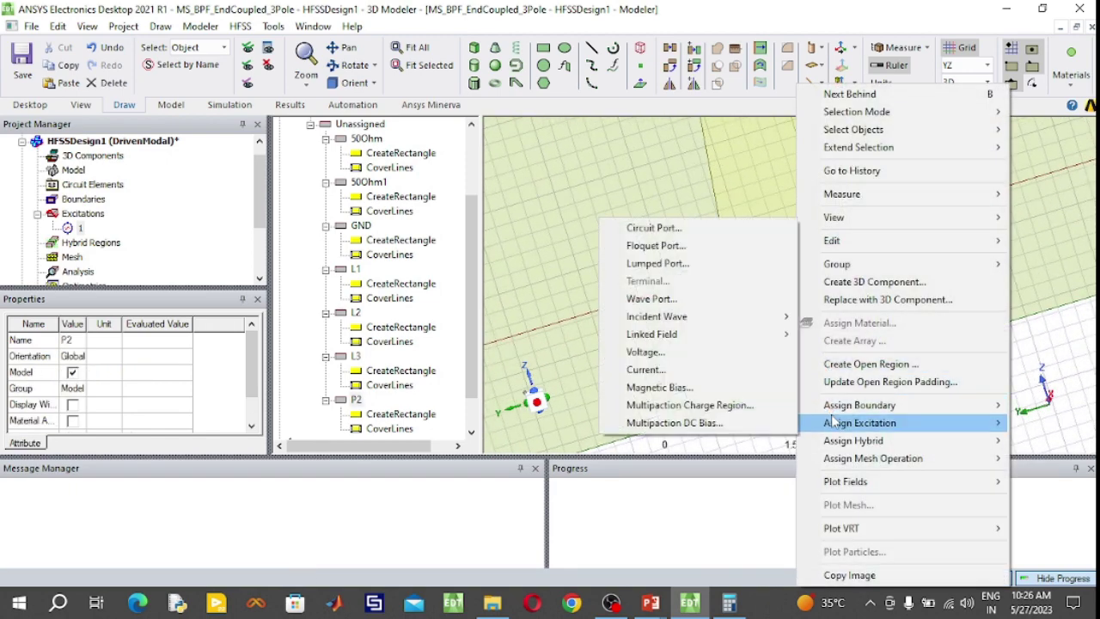
left_click(674, 274)
left_click(468, 447)
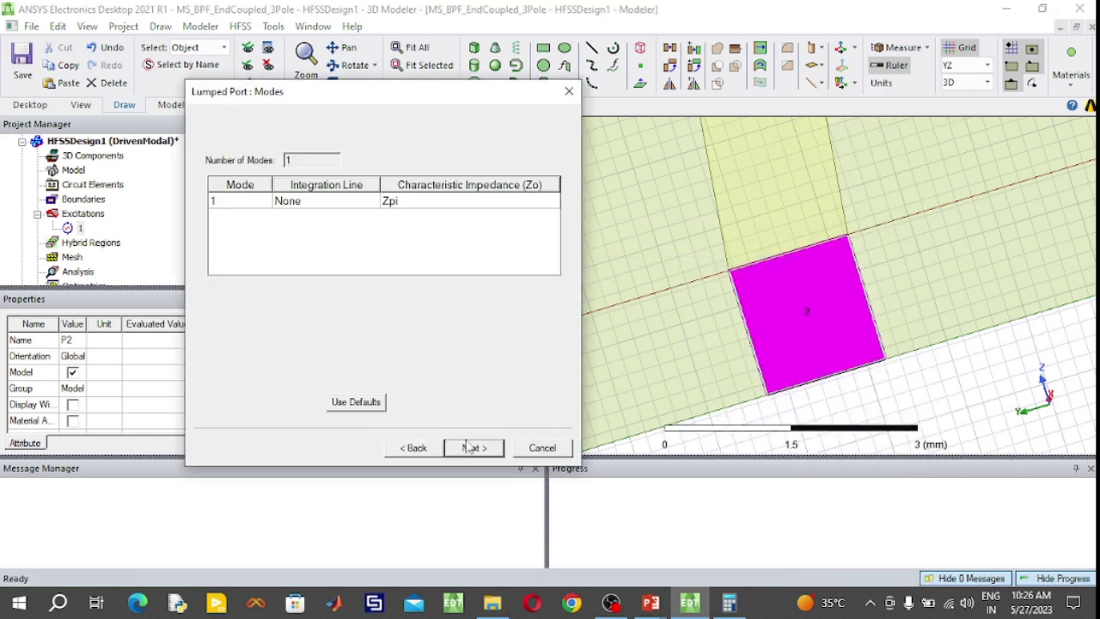
Draw the P2 port's integration line from its lower edge centre to its upper edge centre, and finish with 50 ohm full port impedance.
left_click(327, 200)
left_click(309, 231)
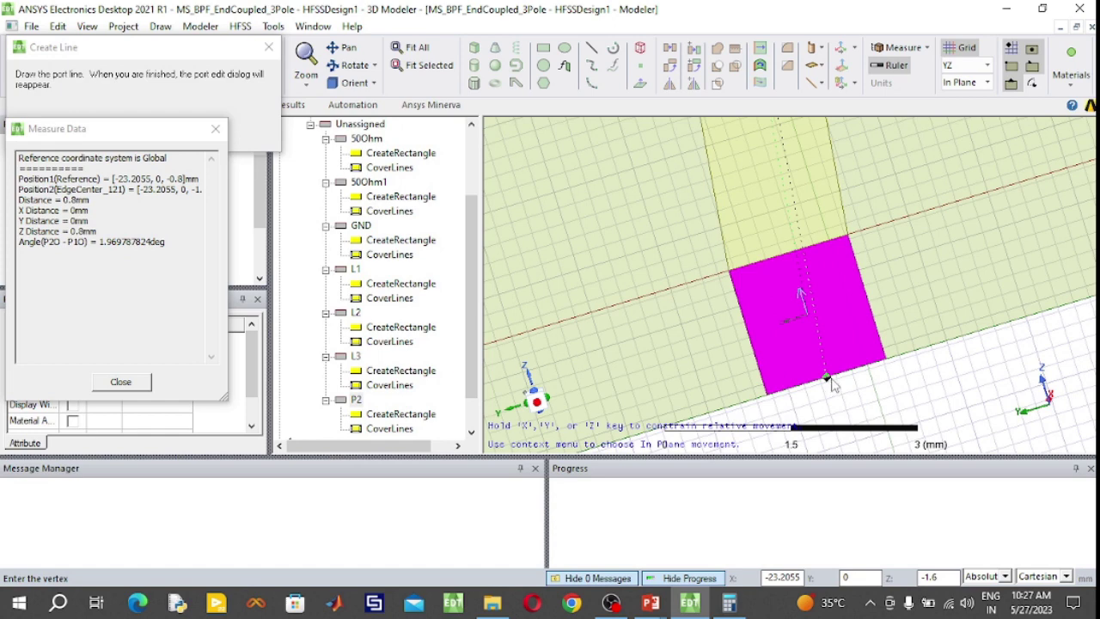
left_click(826, 378)
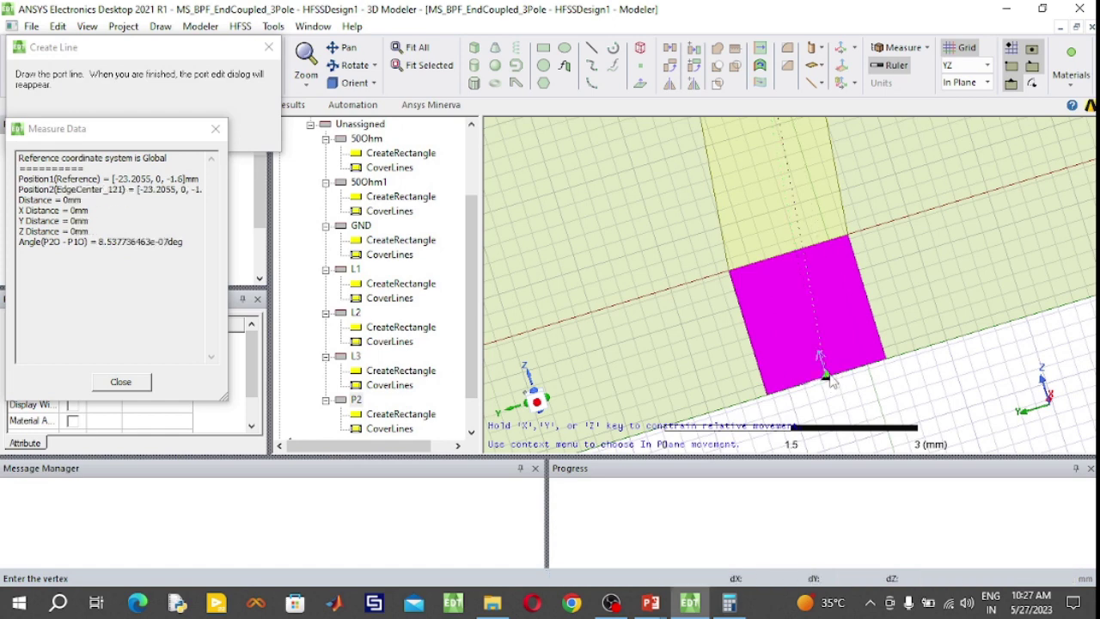
left_click(791, 252)
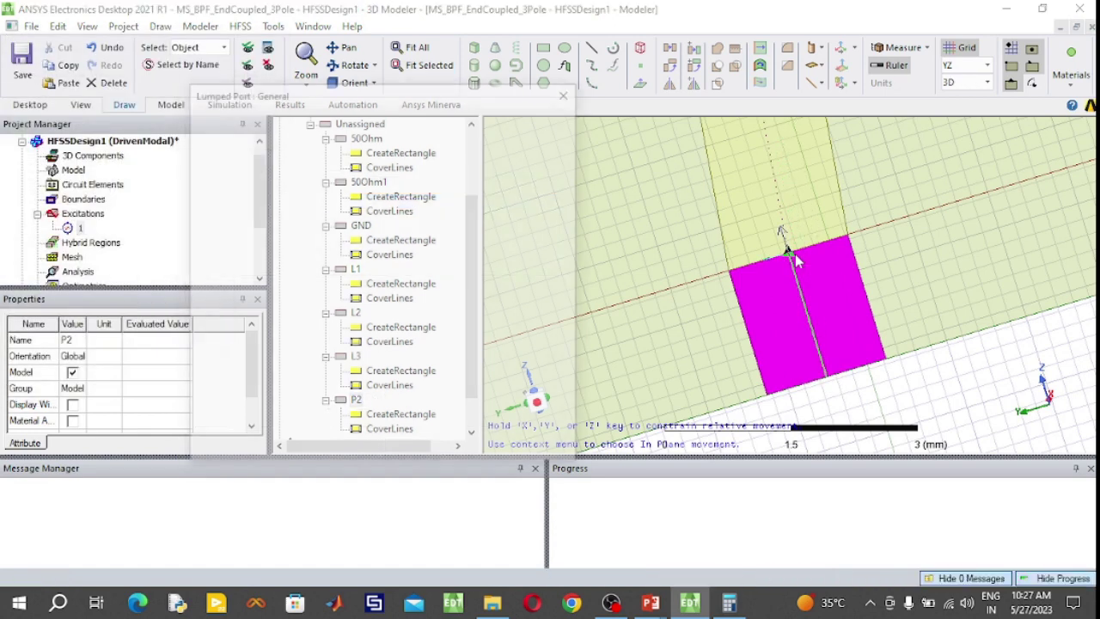
left_click(474, 447)
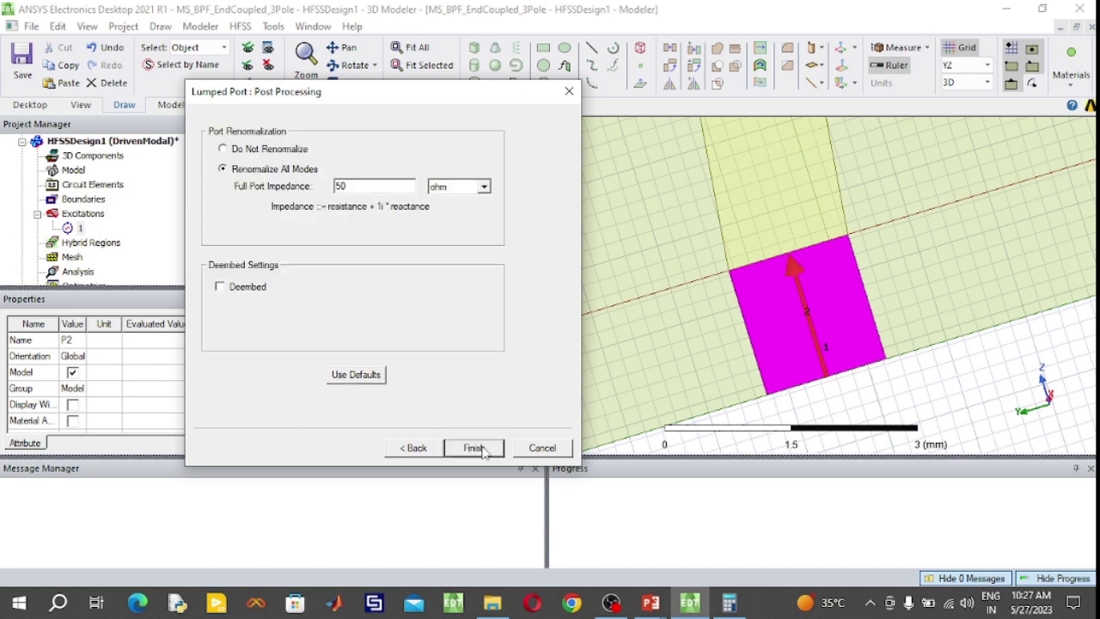
left_click(473, 448)
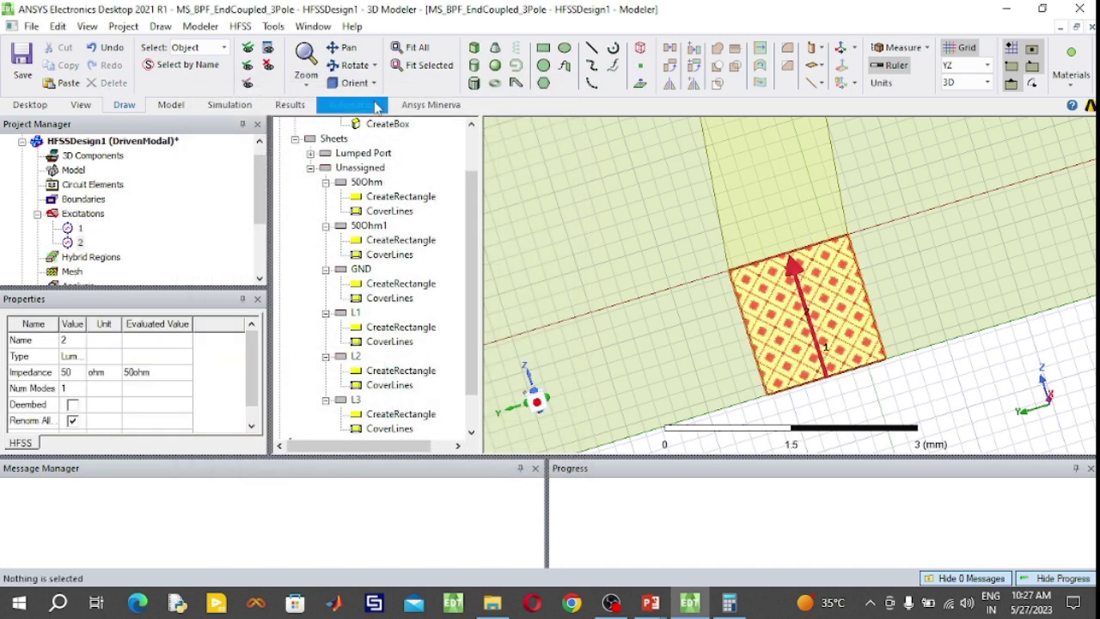
Set the drawing plane back to XY and show the whole filter in the default isometric view with nothing selected.
left_click(987, 65)
left_click(971, 82)
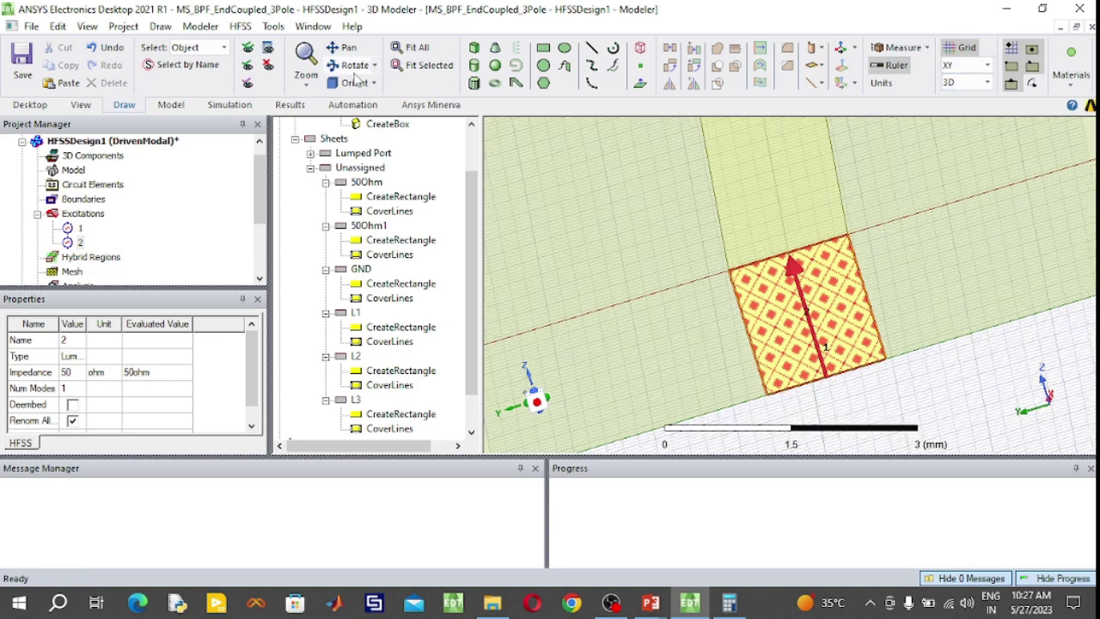
left_click(353, 82)
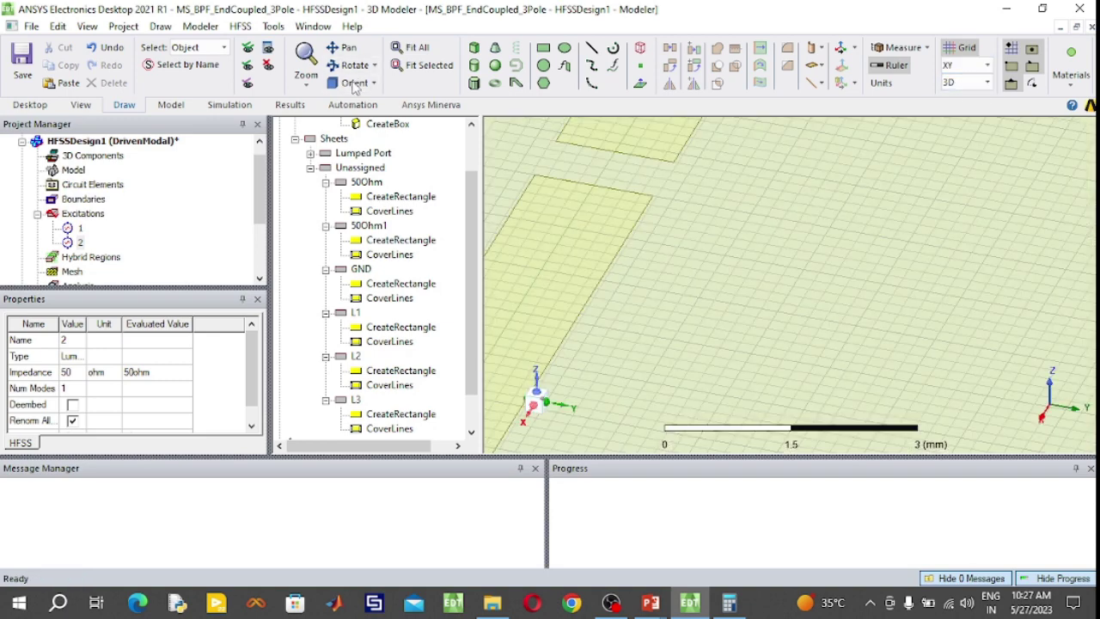
left_click(412, 47)
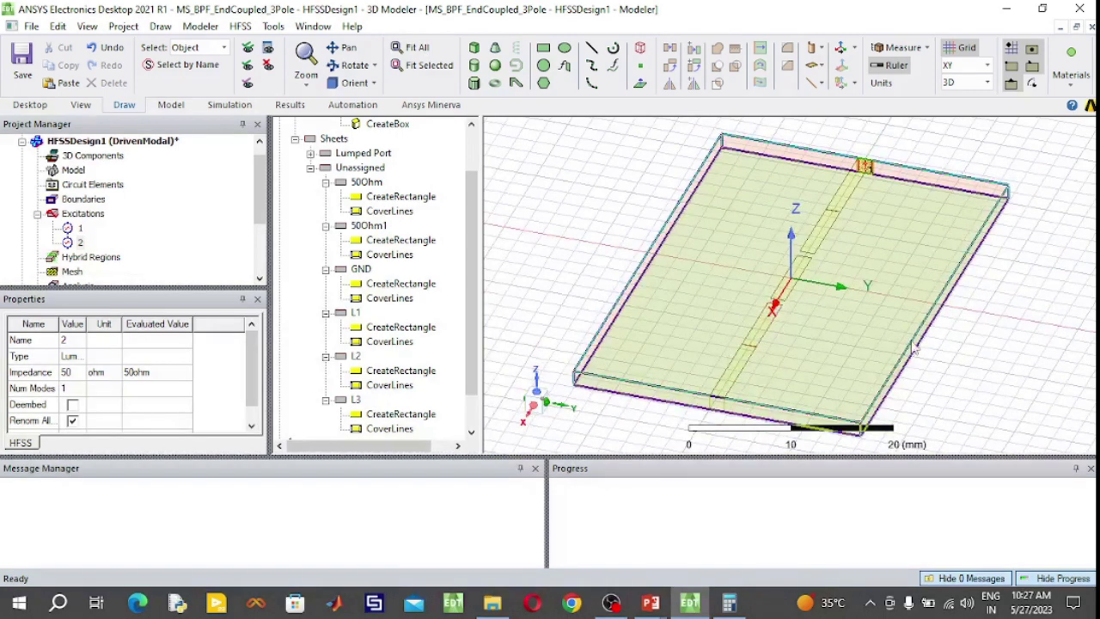
left_click(981, 352)
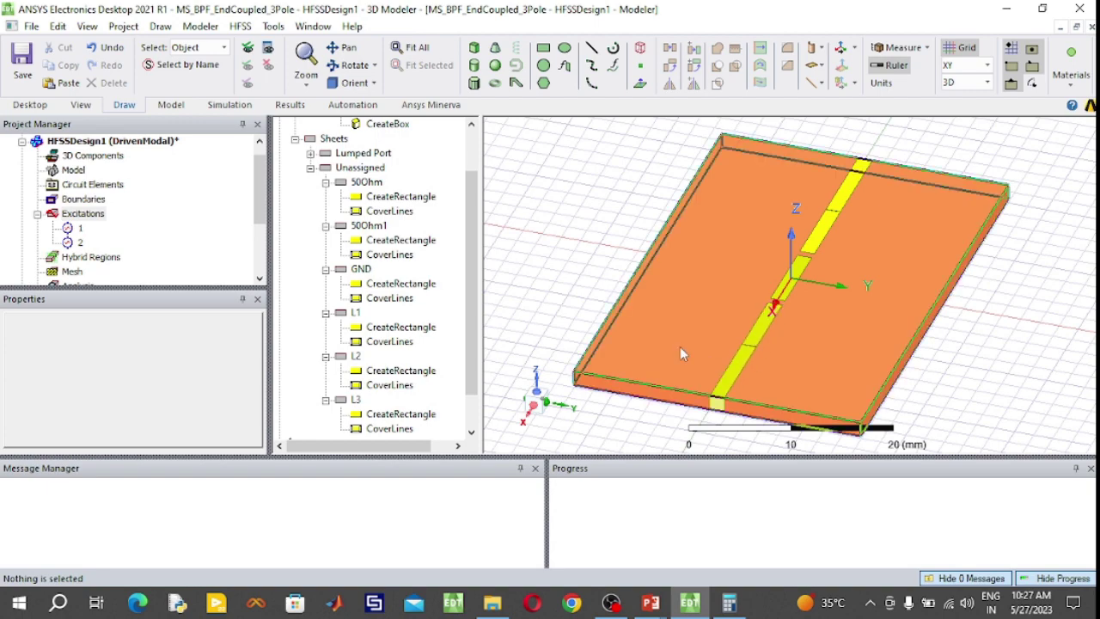
Examine the rectangle dimensions of resonator L1 and the attributes of resonators L1 and L2.
left_click(347, 64)
left_click_drag(633, 365, 572, 380)
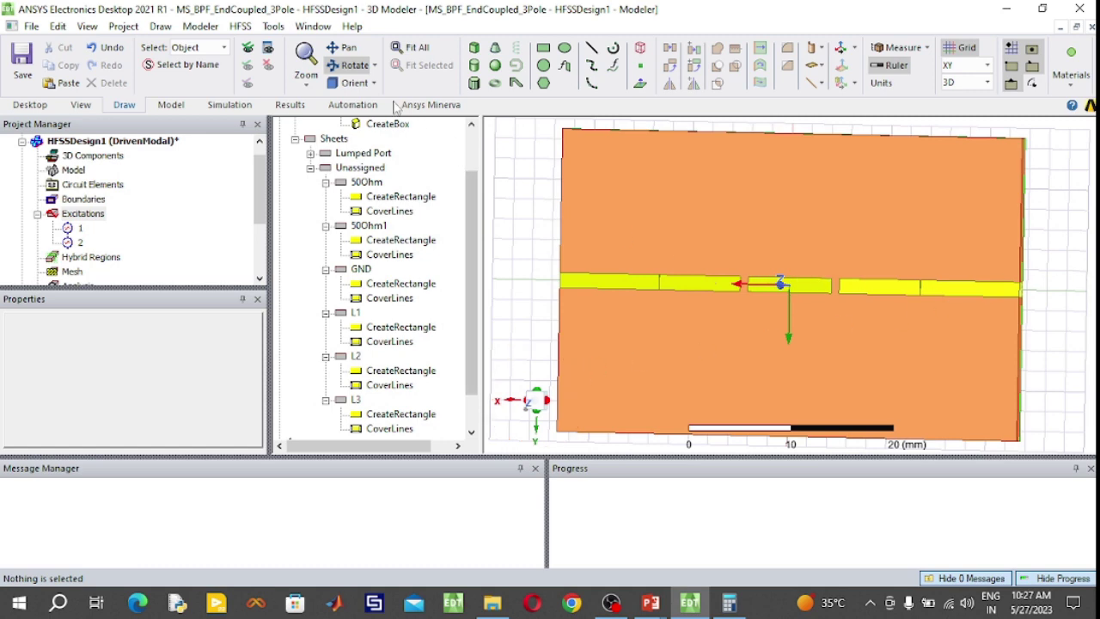
left_click(701, 284)
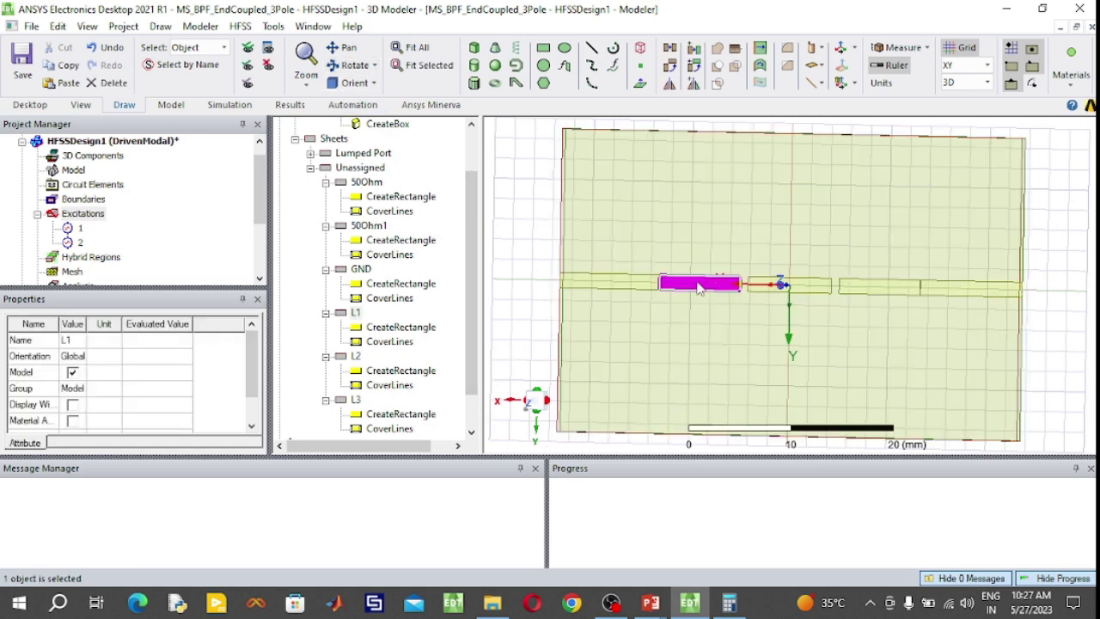
double_click(397, 328)
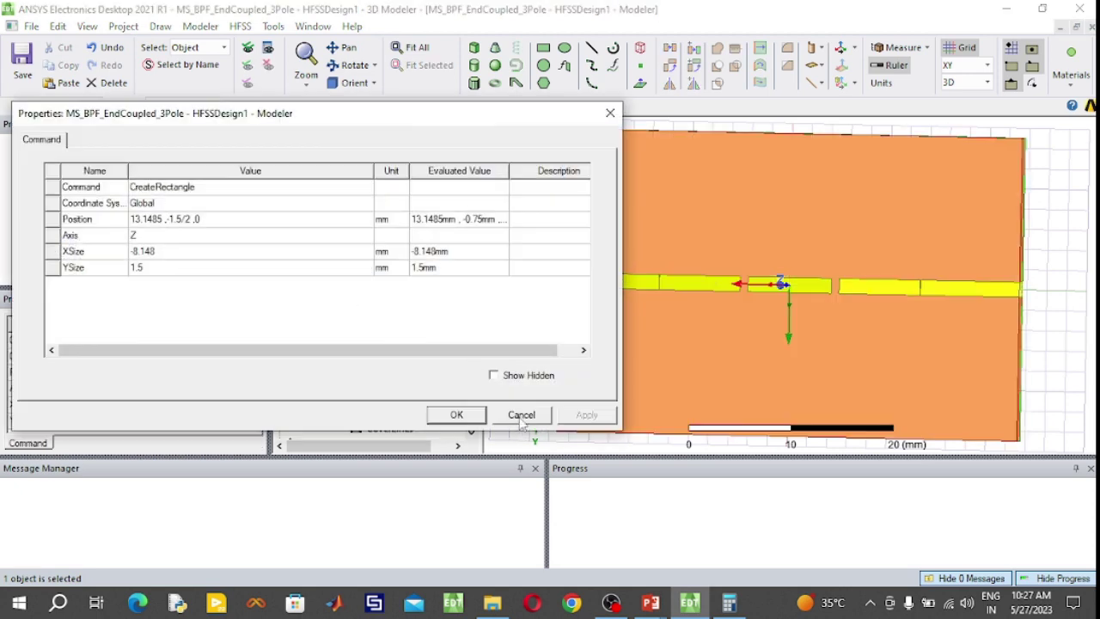
left_click(521, 415)
double_click(356, 313)
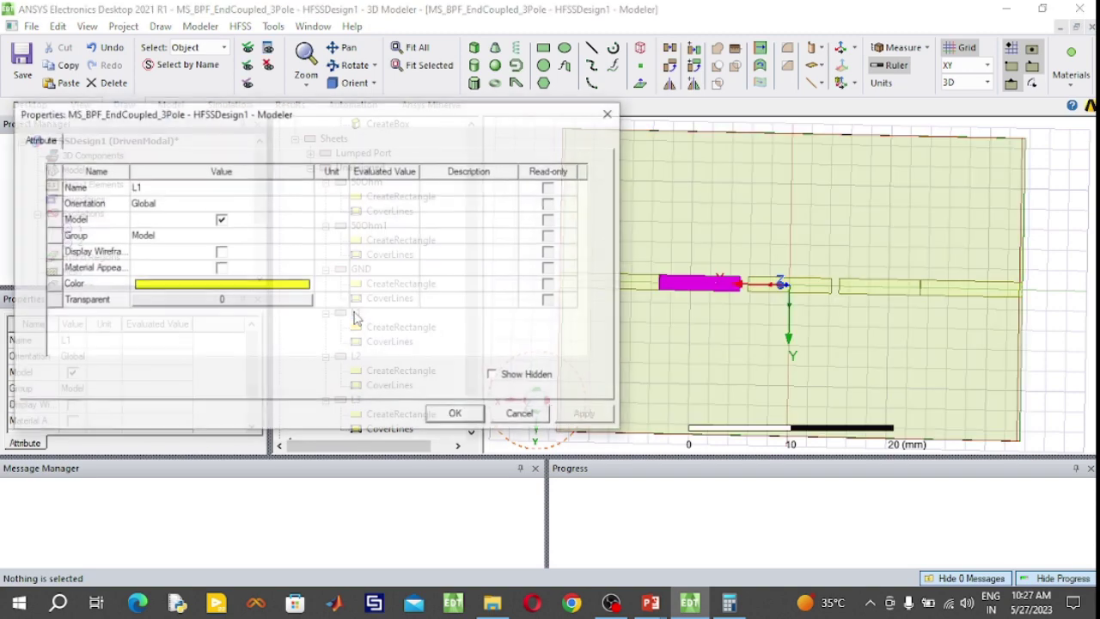
left_click(471, 414)
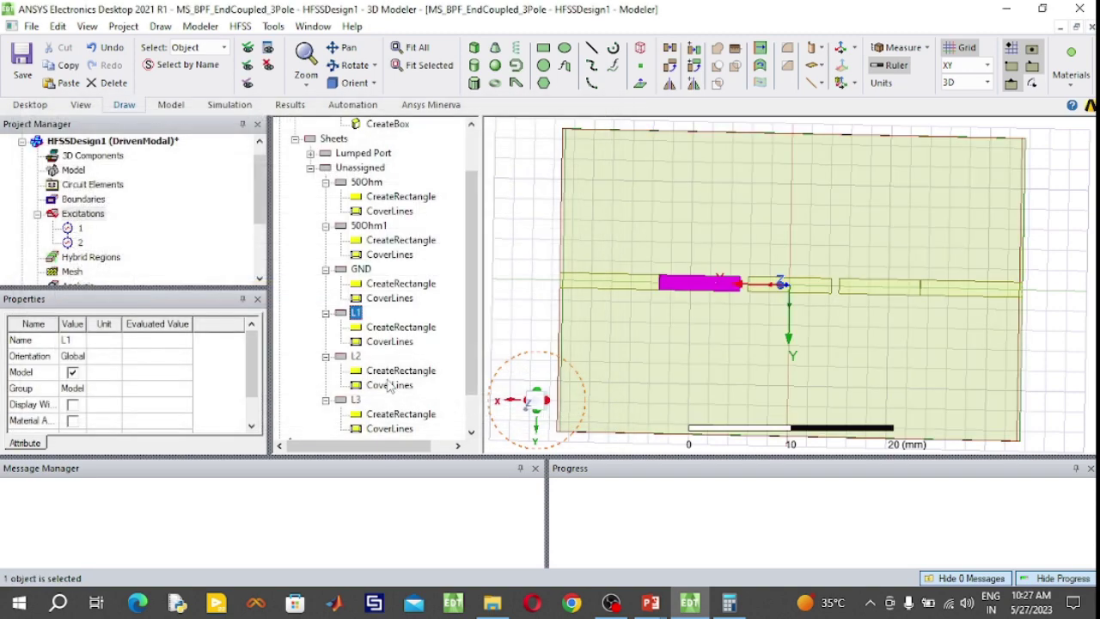
double_click(356, 356)
left_click(458, 415)
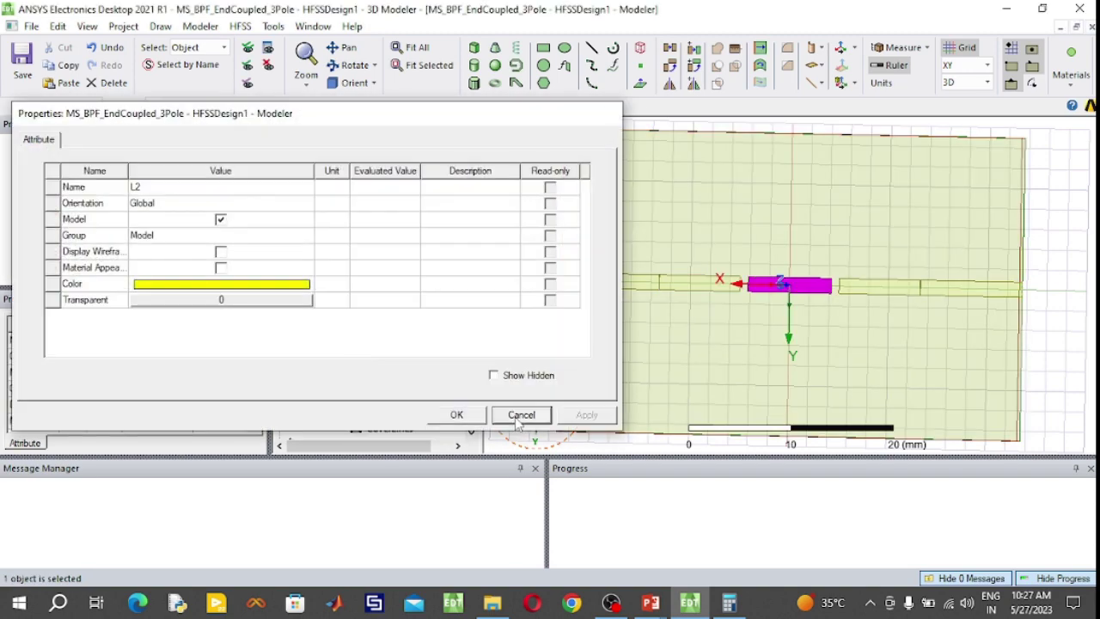
left_click(1043, 313)
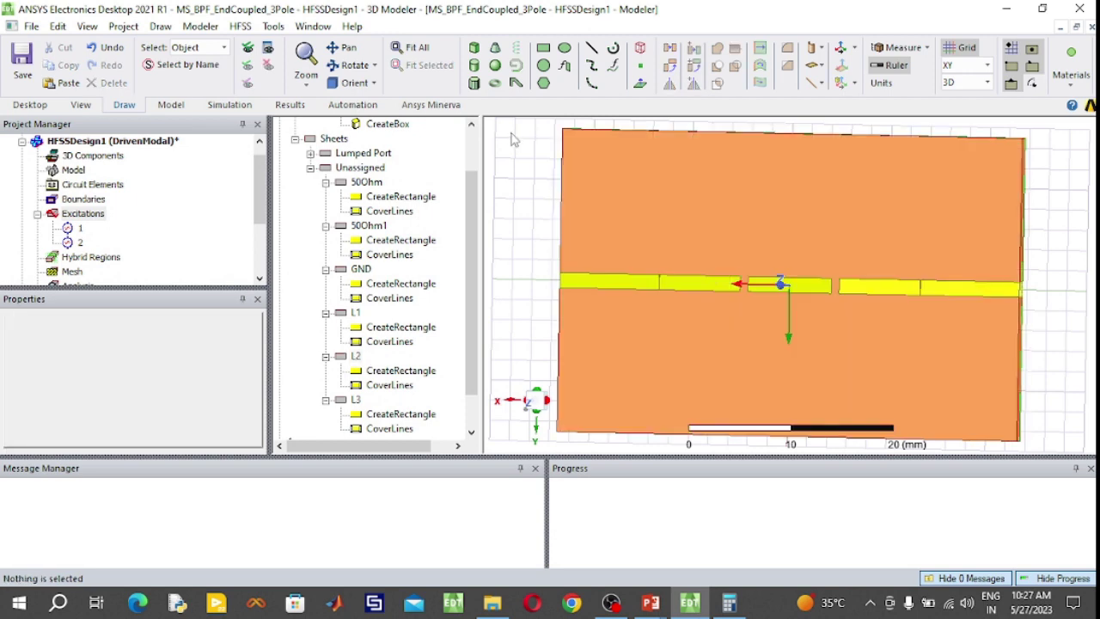
Examine the filter layout from above, highlighting the 50Ohm feed line and lumped port 1, and return to the isometric view.
left_click(347, 87)
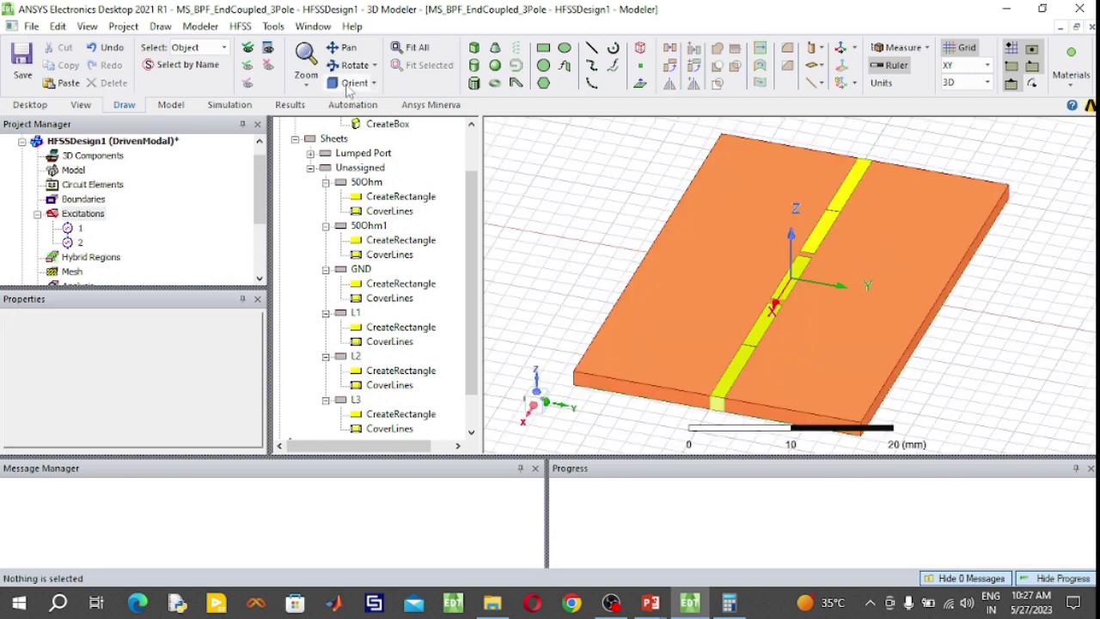
left_click(353, 66)
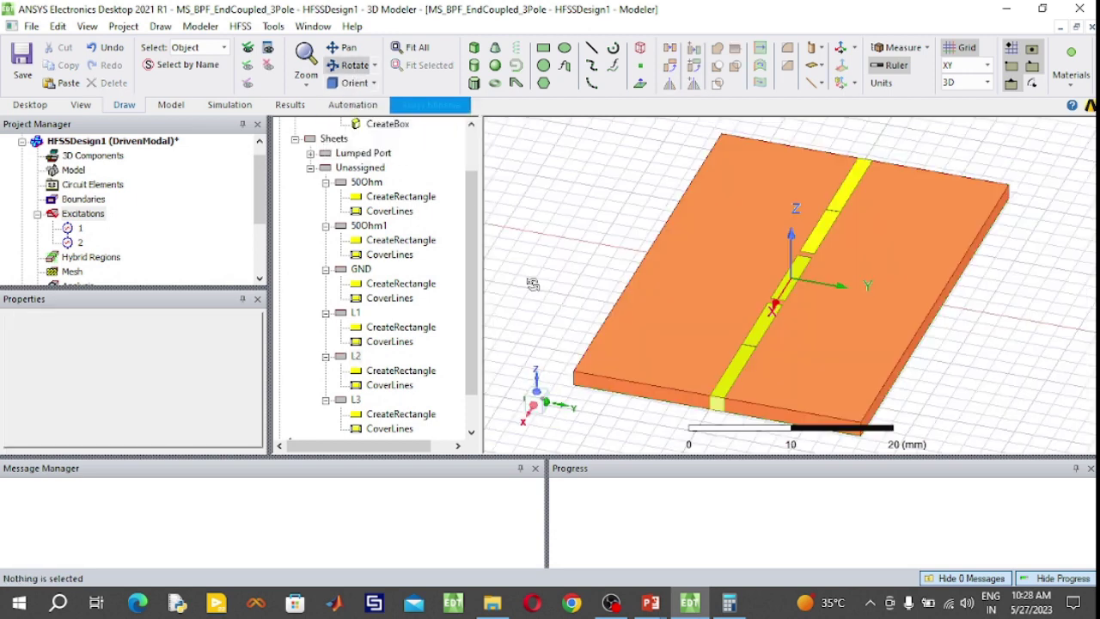
left_click_drag(533, 285, 498, 189)
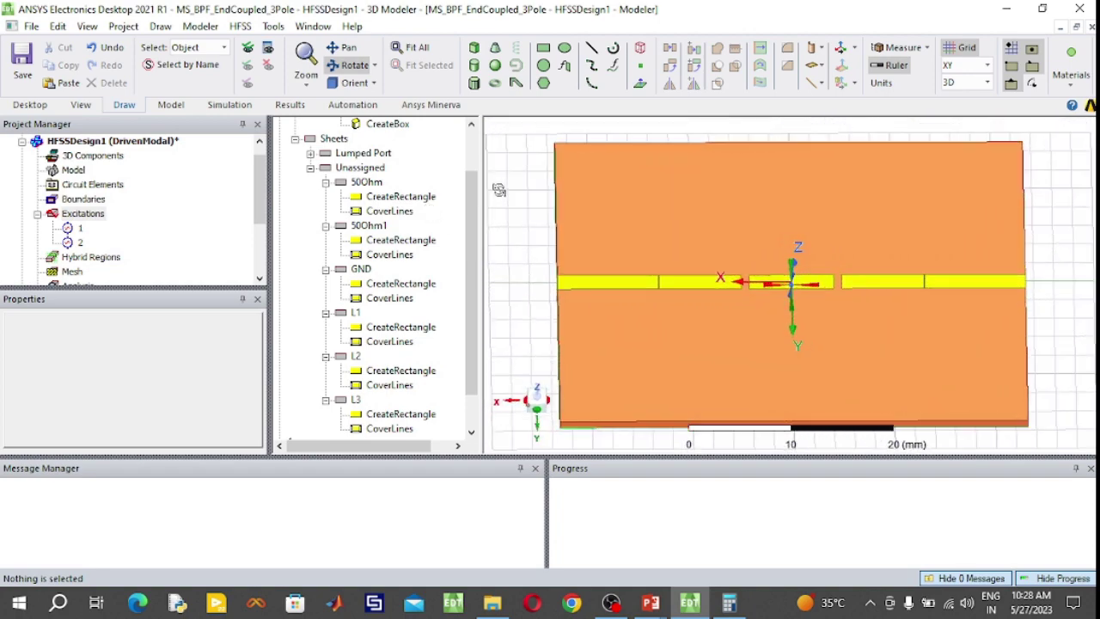
left_click_drag(1070, 309, 1081, 300)
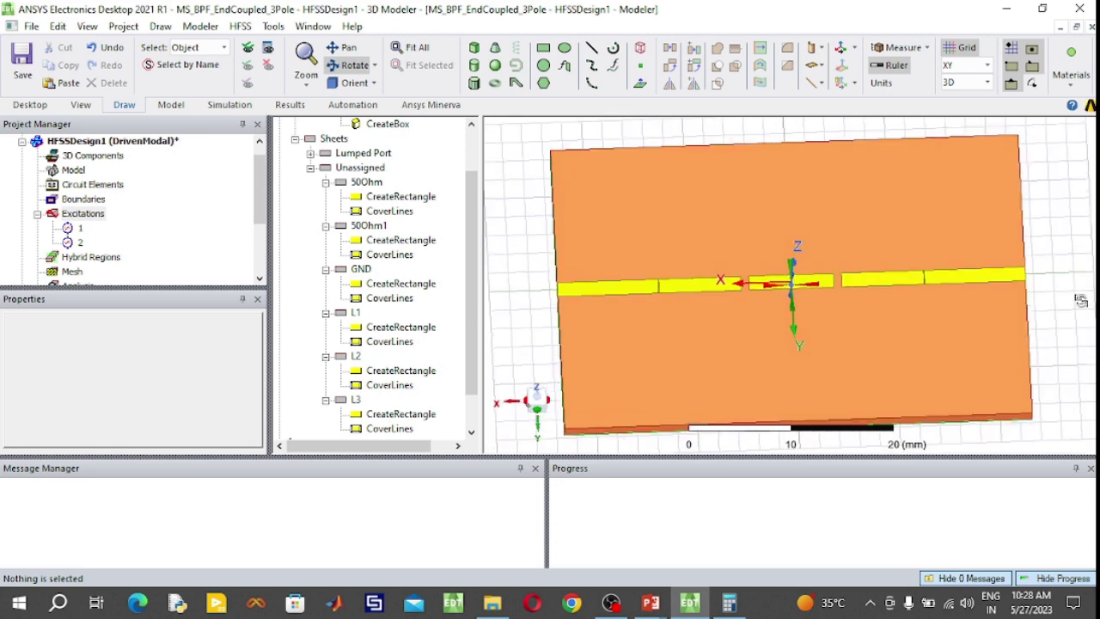
left_click_drag(908, 322, 867, 346)
left_click_drag(525, 271, 525, 249)
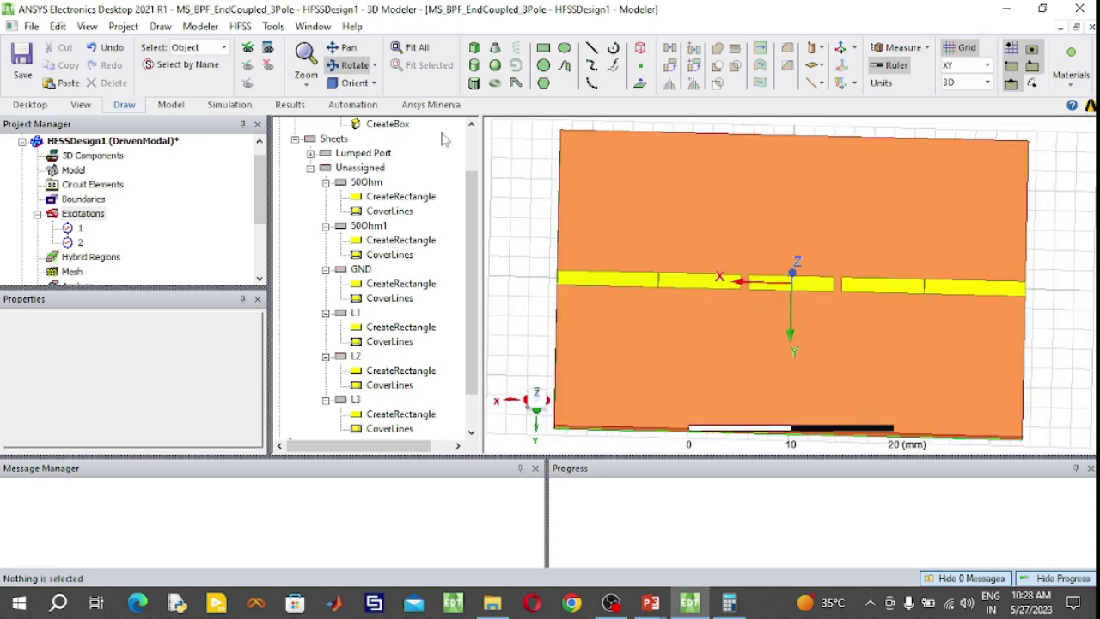
left_click(367, 182)
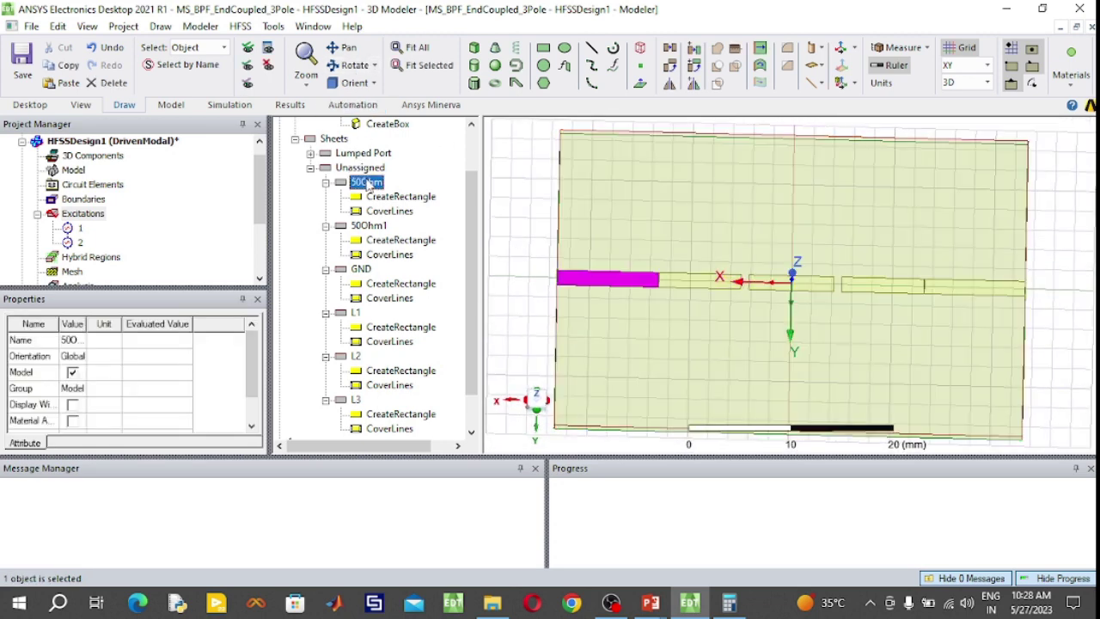
left_click(79, 227)
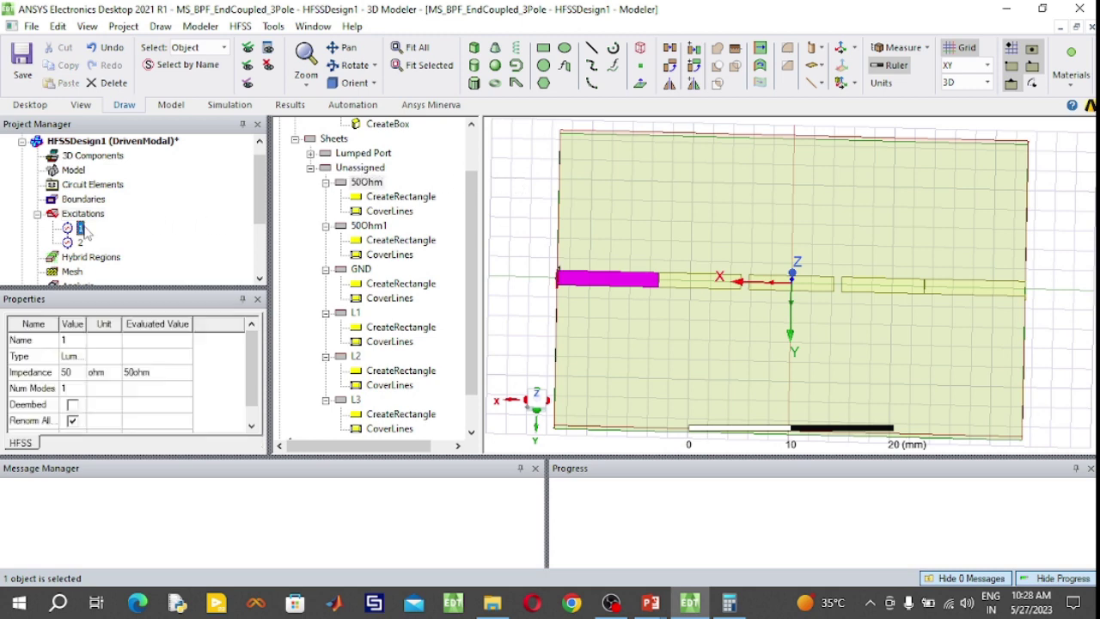
left_click(520, 197)
left_click(80, 227)
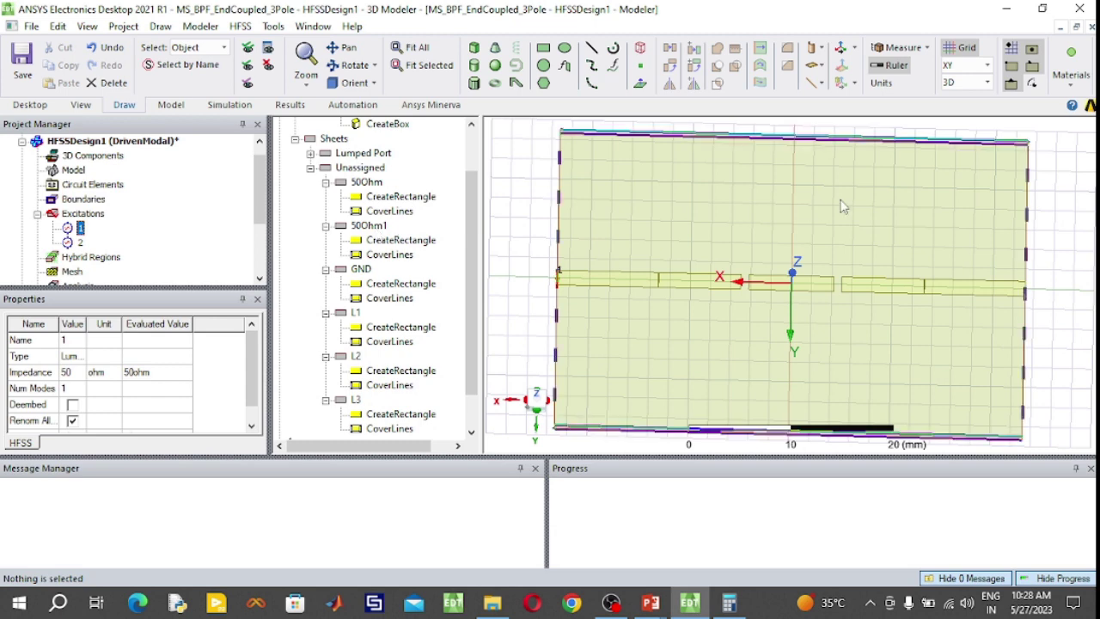
left_click(520, 210)
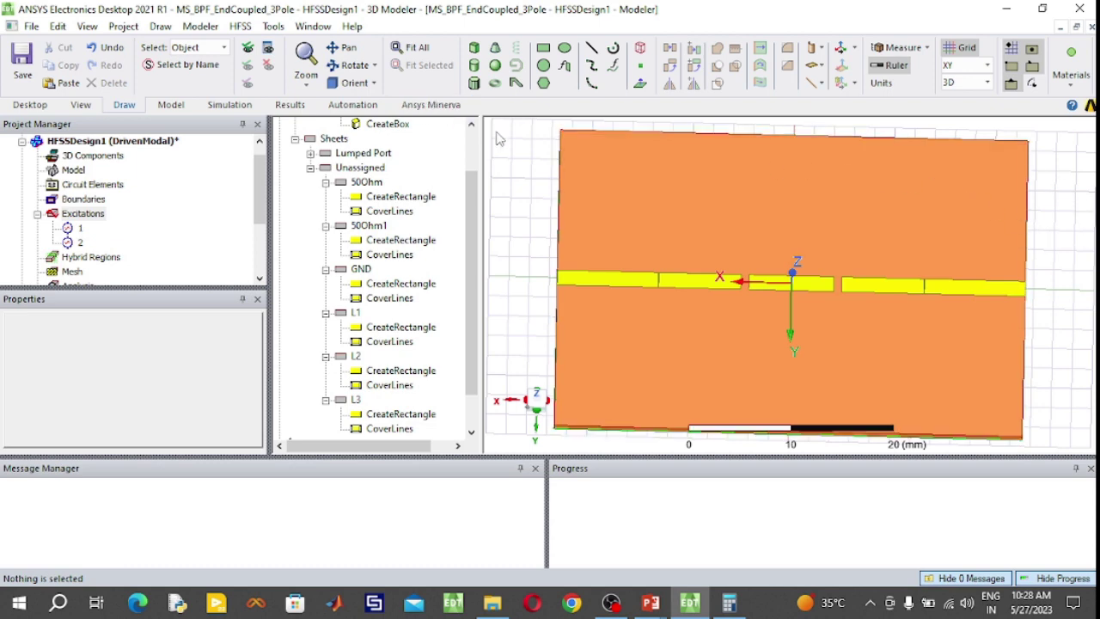
left_click(353, 82)
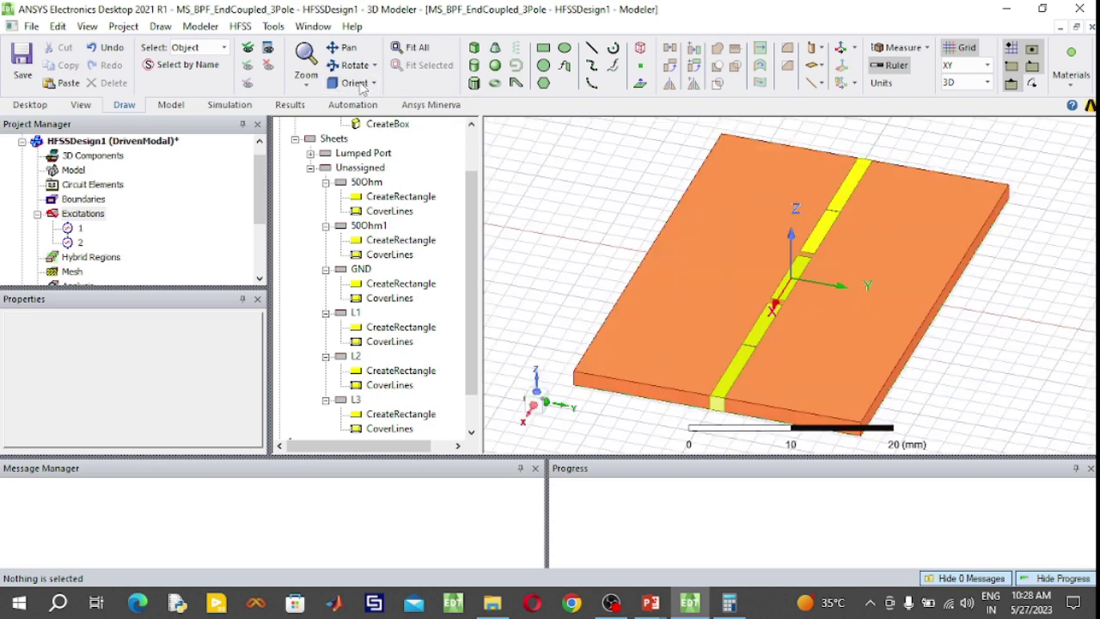
Collapse the excitations and the creation histories of the unassigned sheets 50Ohm, 50Ohm1, GND, L1, L2 and L3.
left_click(37, 216)
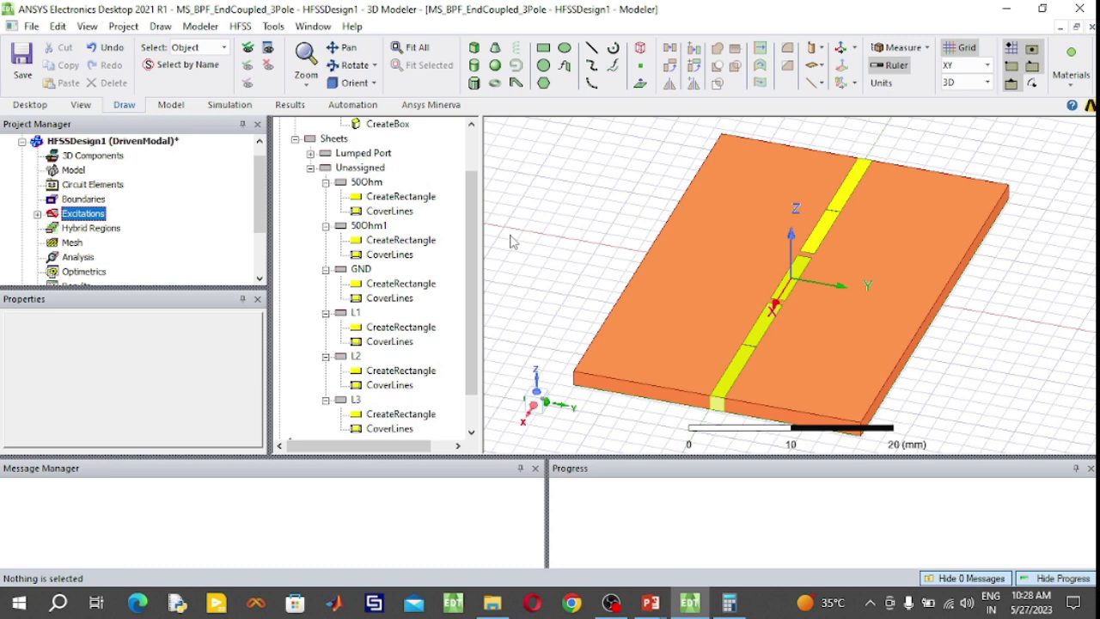
left_click(326, 269)
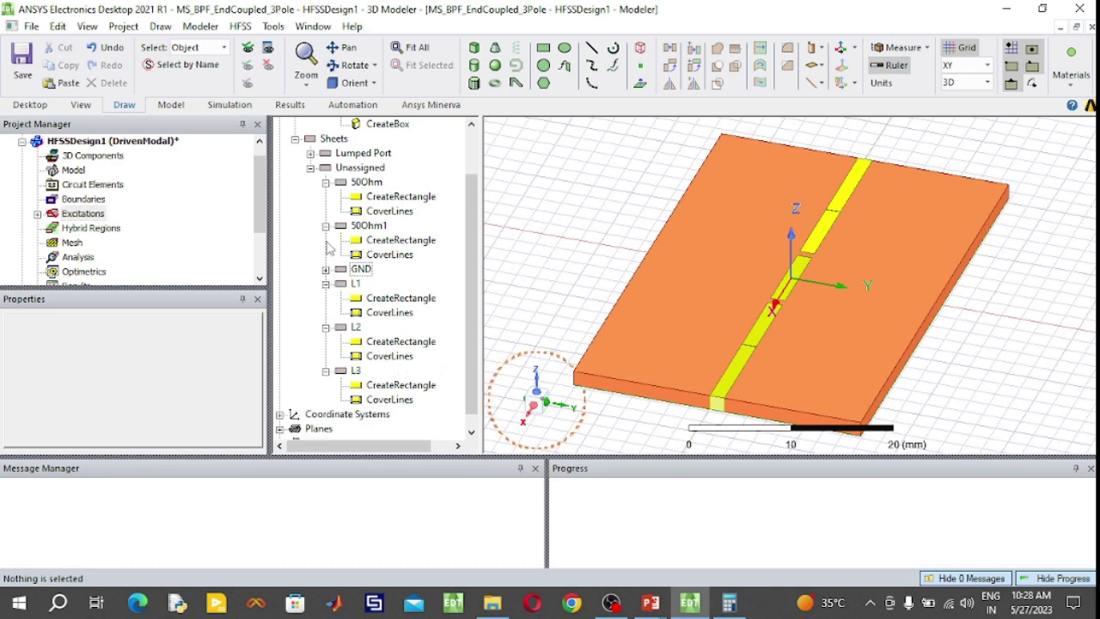
left_click(326, 226)
left_click(326, 196)
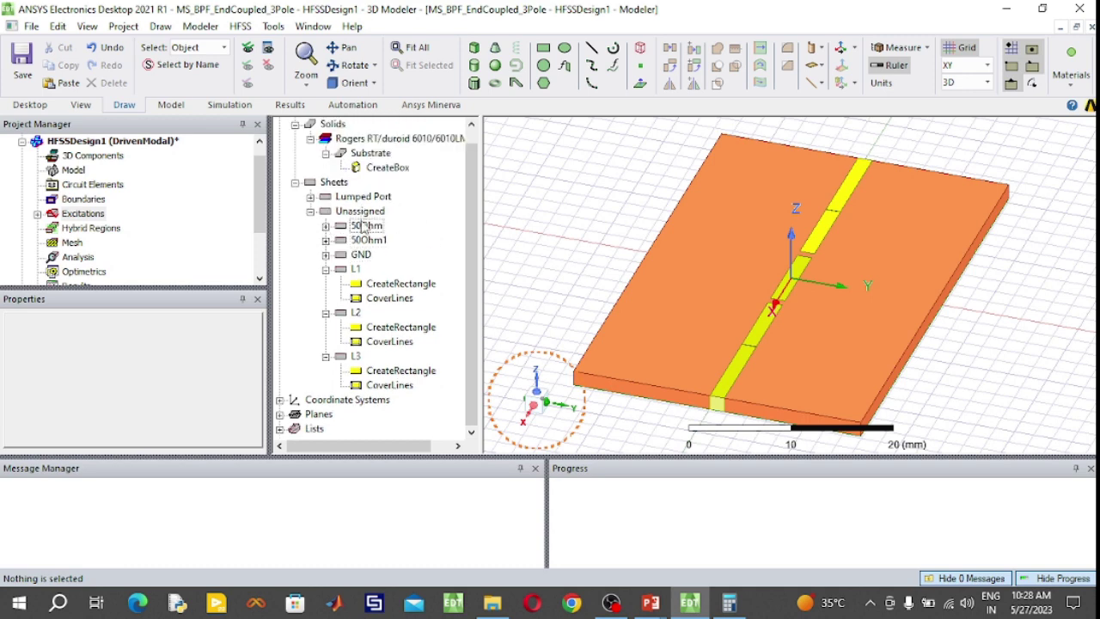
left_click(326, 312)
left_click(326, 284)
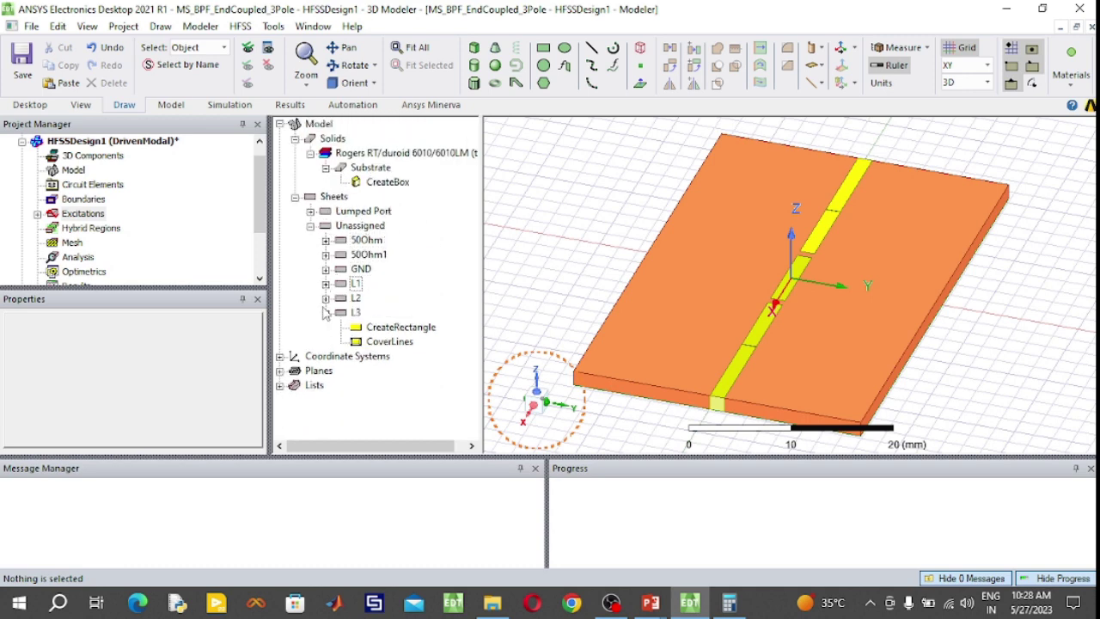
left_click(326, 313)
Assign a Perfect E boundary to the sheets 50Ohm, 50Ohm1, GND, L1, L2 and L3 without an infinite ground plane.
left_click(366, 240)
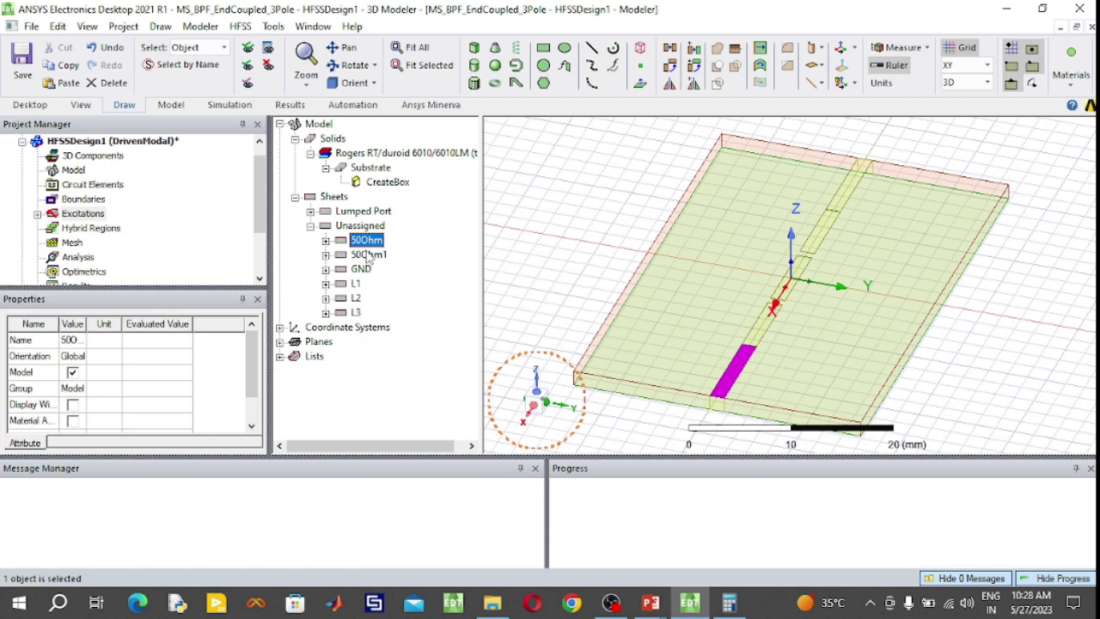
left_click(367, 254, "ctrl")
left_click(356, 284, "ctrl")
left_click(355, 298, "ctrl")
left_click(355, 312, "ctrl")
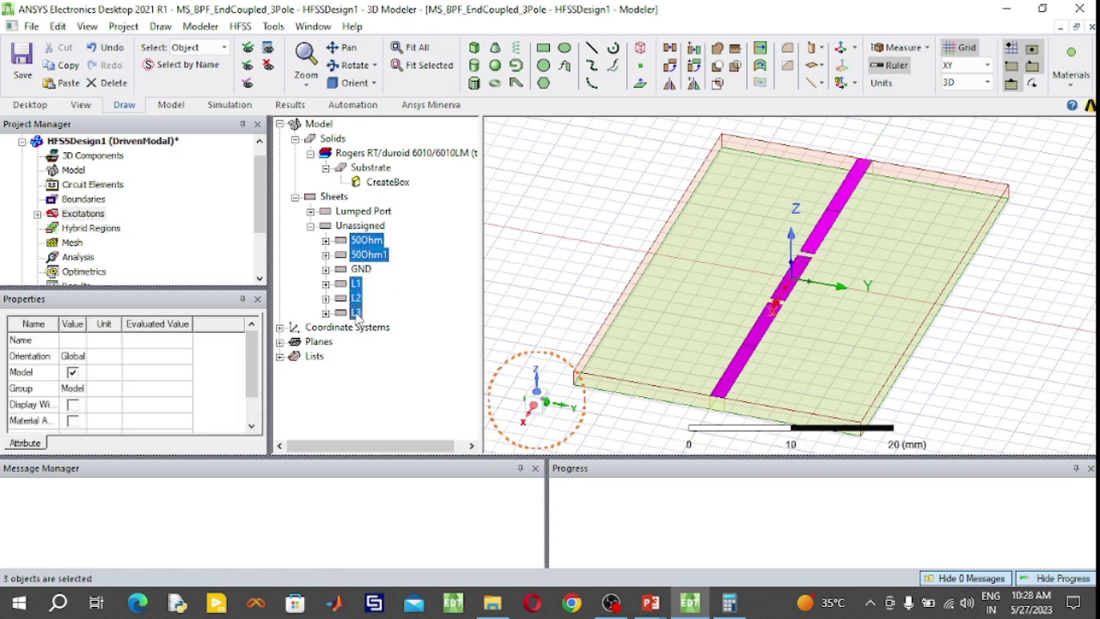
left_click(361, 270, "ctrl")
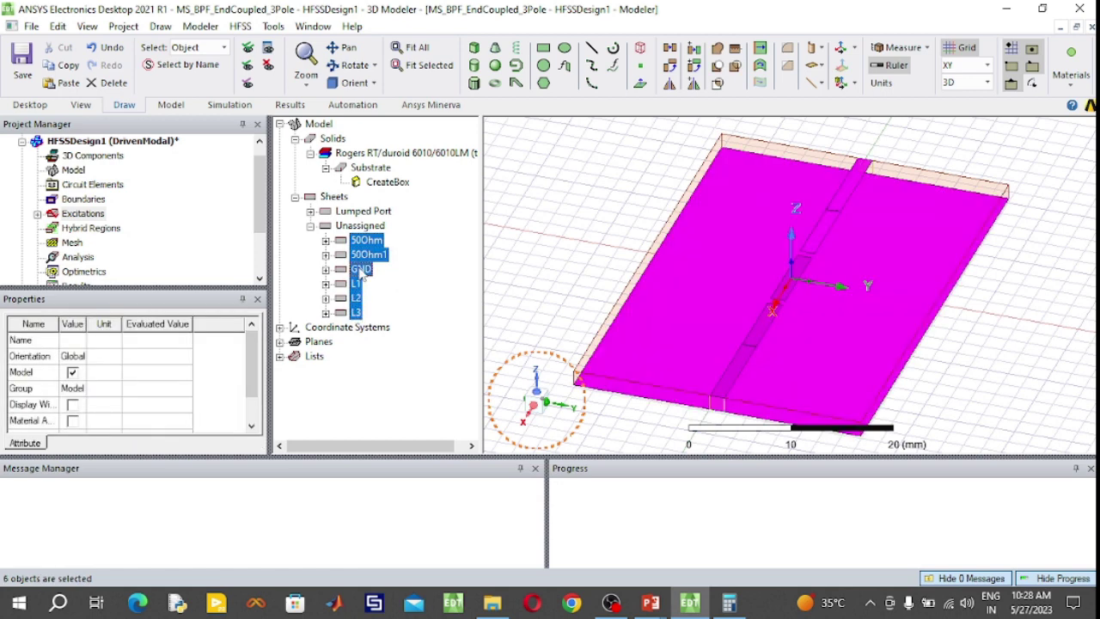
right_click(361, 272)
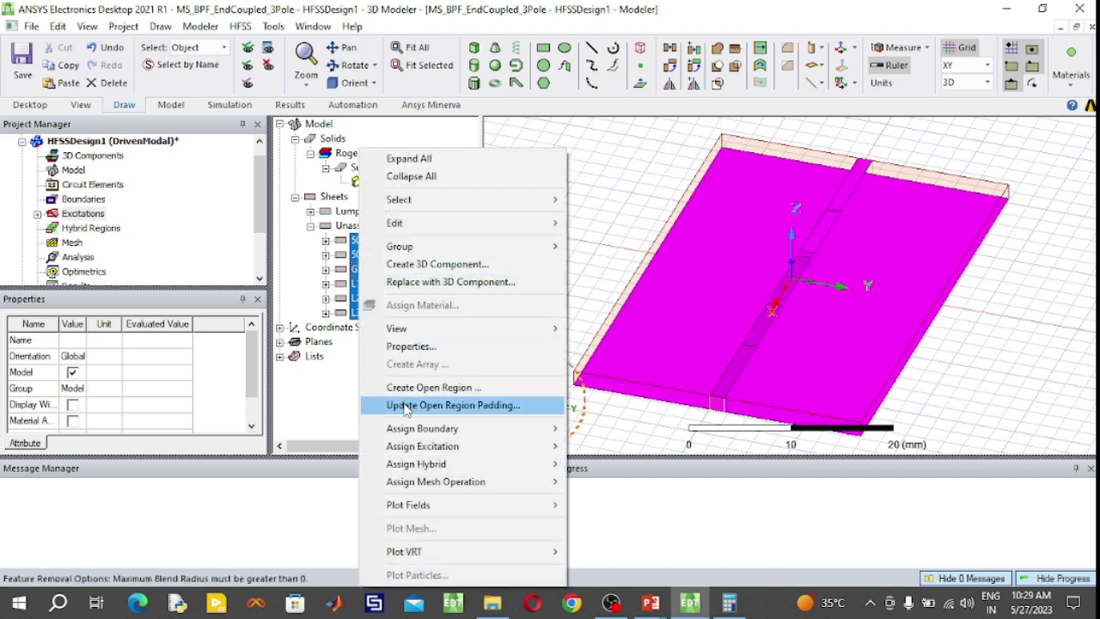
mouse_move(495, 428)
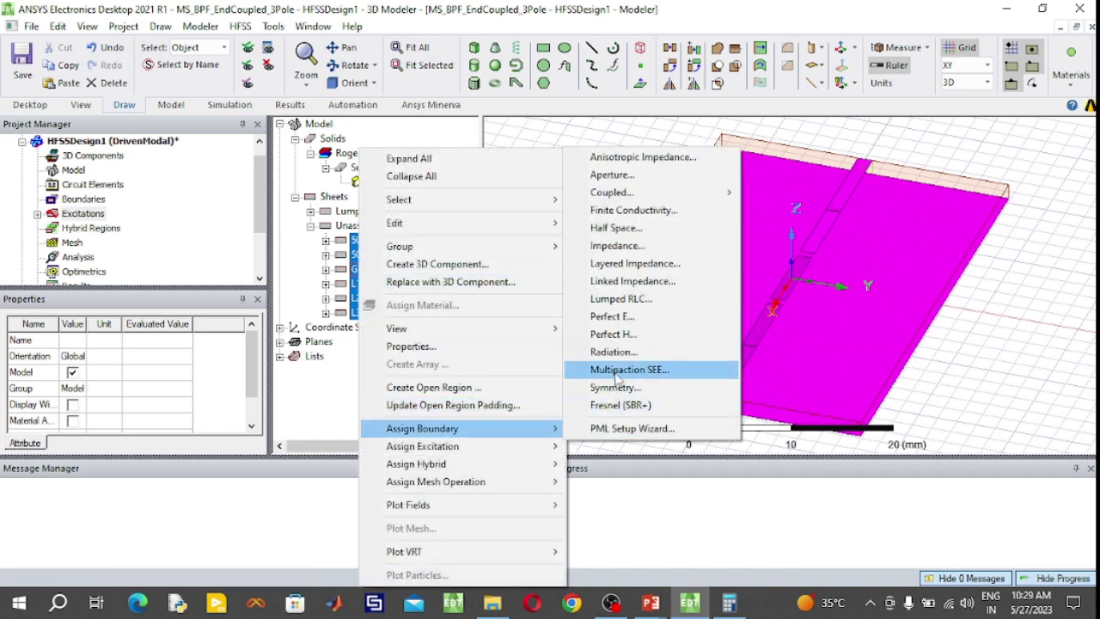
left_click(621, 320)
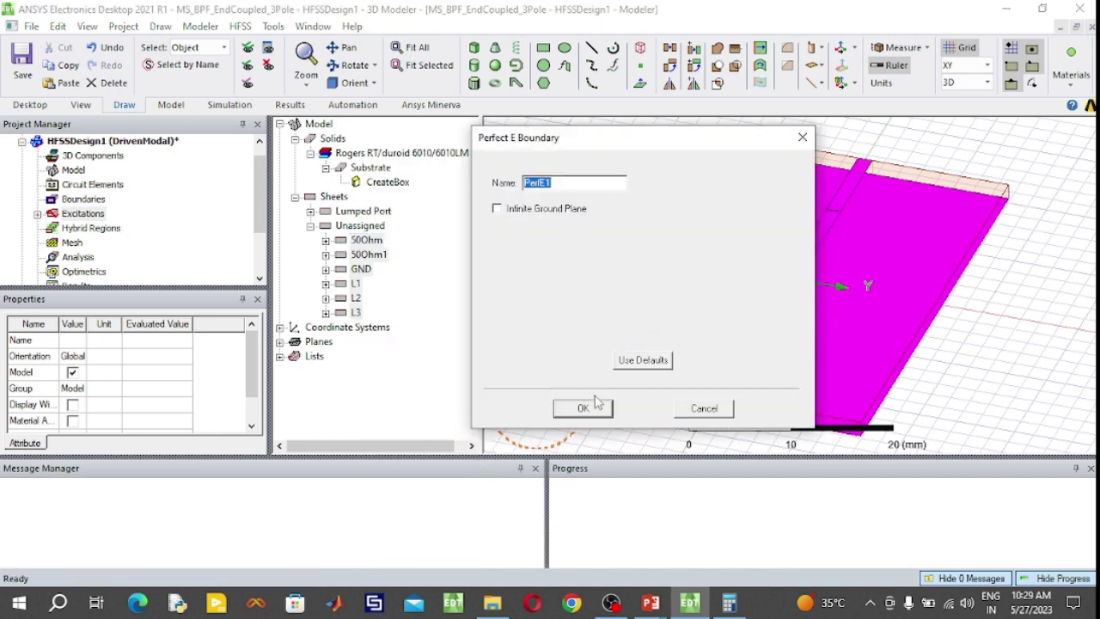
left_click(584, 407)
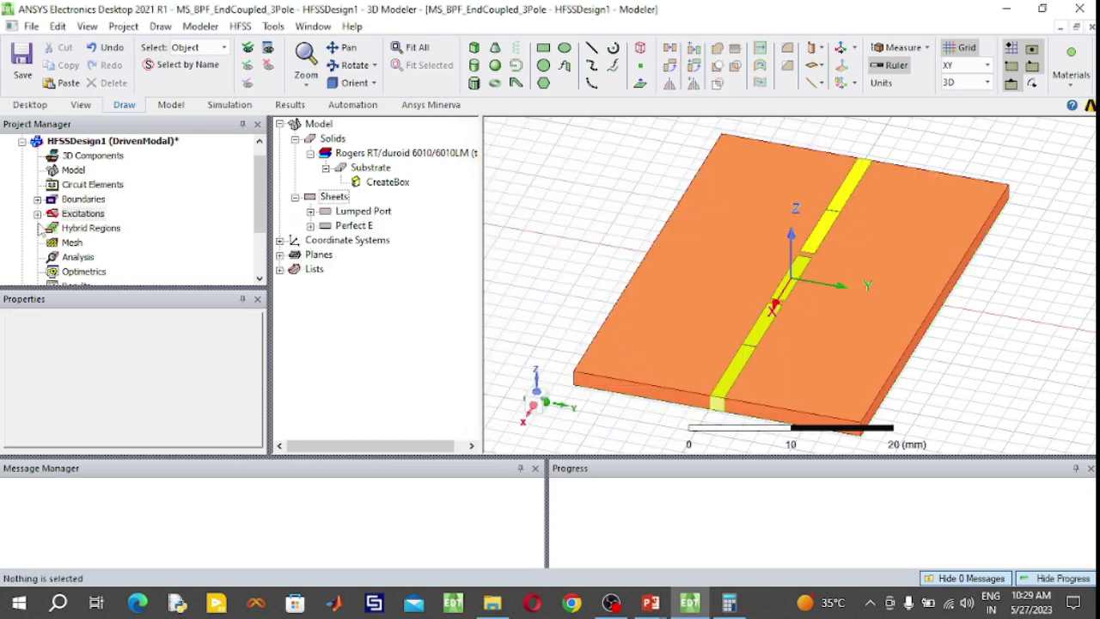
Examine which sheets the new Perfect E boundary covers in the model.
left_click(45, 213)
left_click(37, 198)
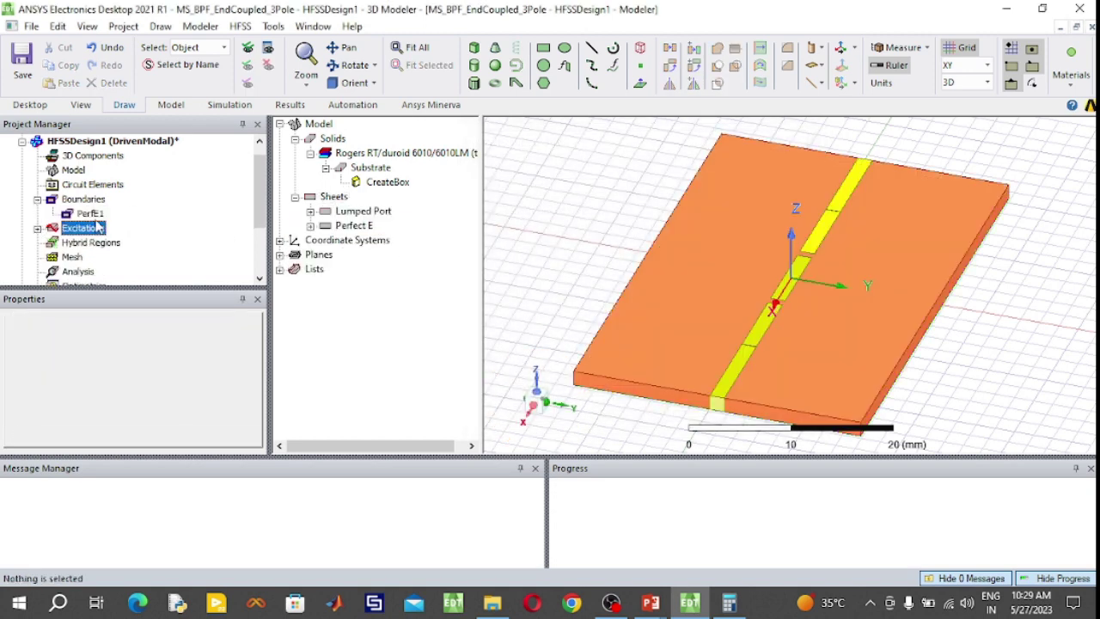
left_click(90, 213)
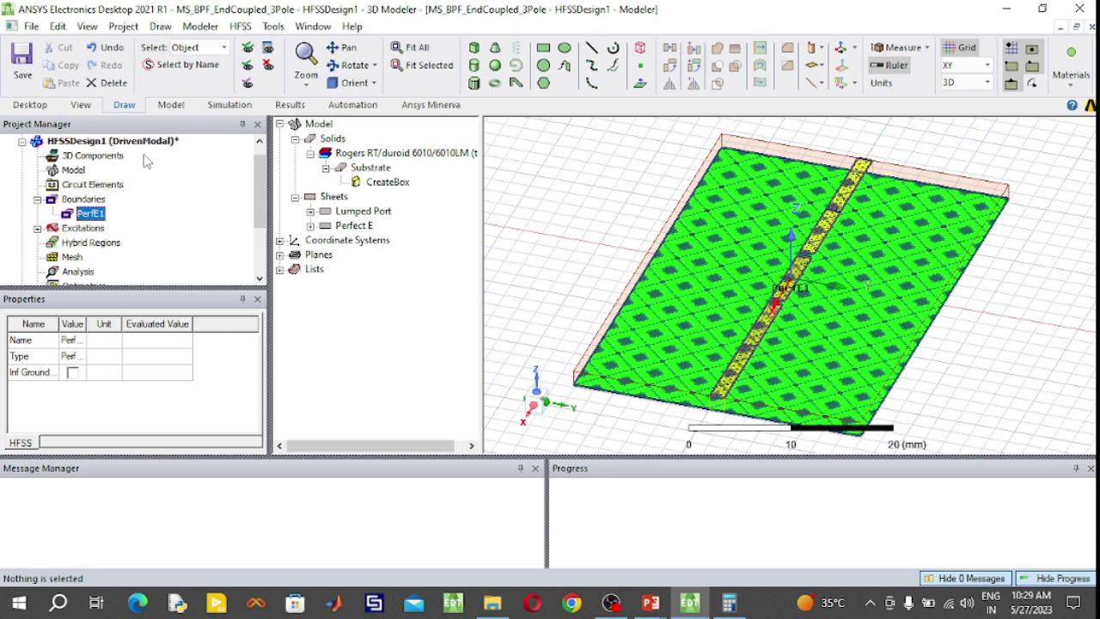
left_click(37, 198)
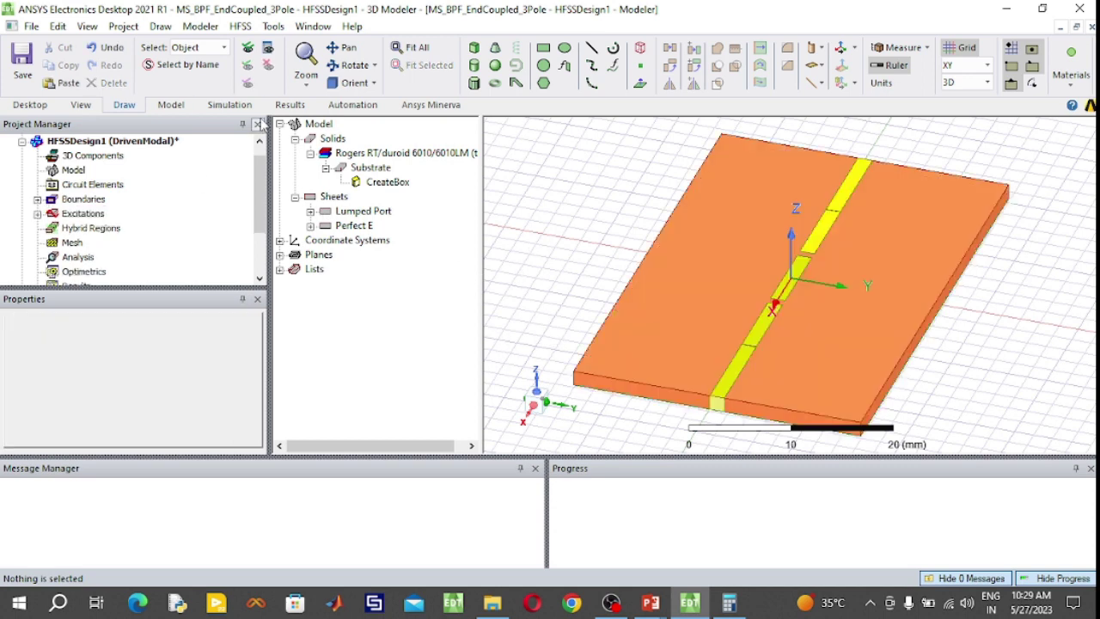
Add a driven solution setup with a single solution frequency of 6 GHz and set its maximum number of passes.
left_click(245, 112)
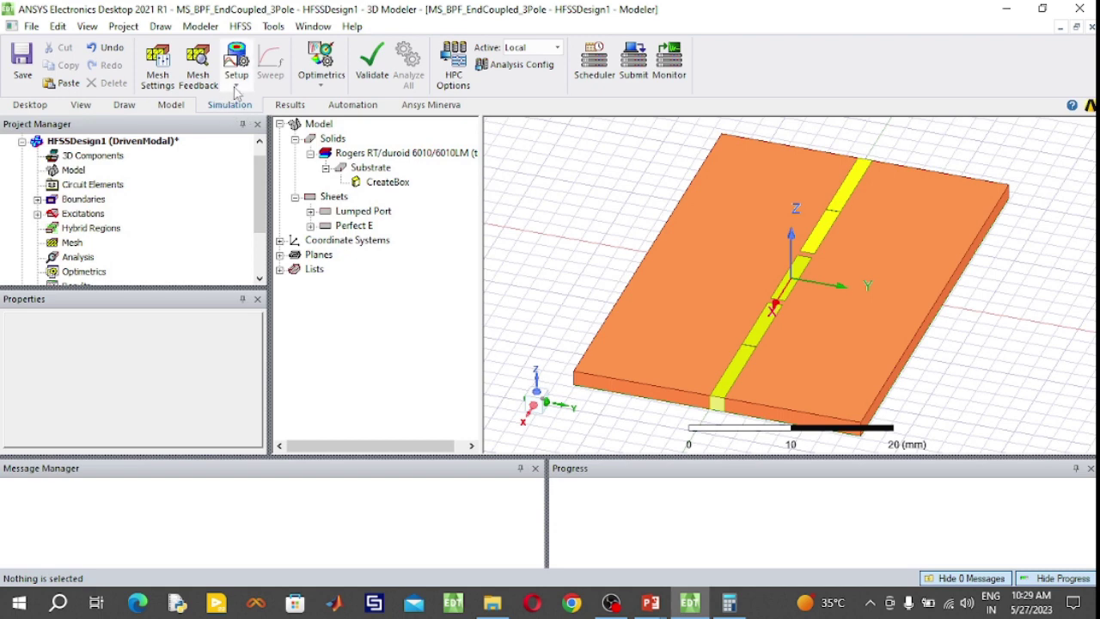
left_click(235, 90)
left_click(250, 120)
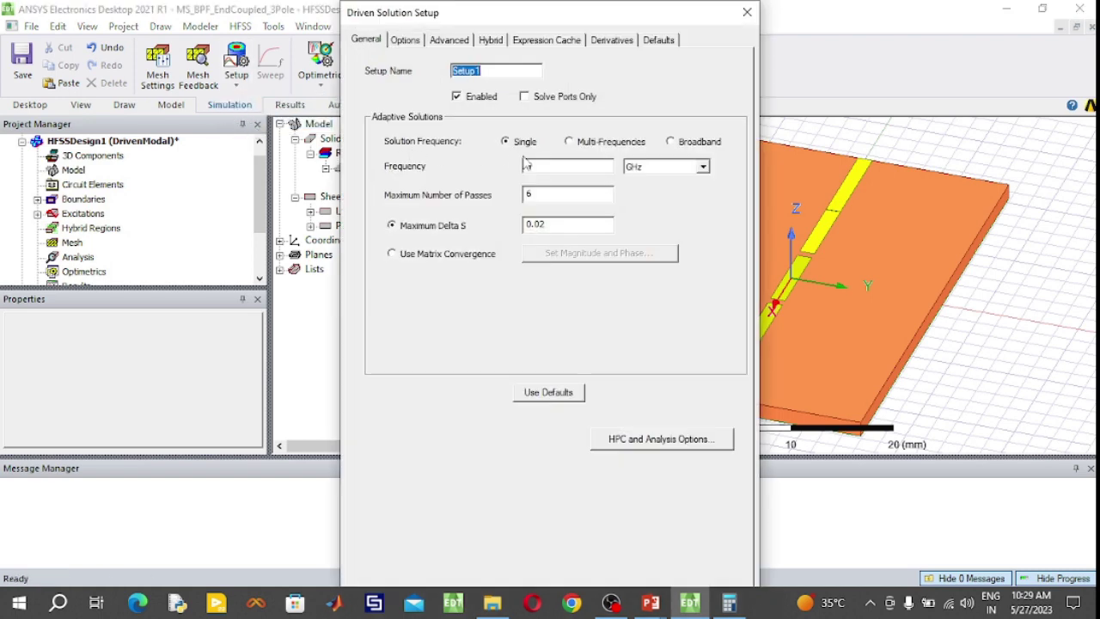
left_click_drag(537, 168, 523, 169)
left_click_drag(545, 194, 507, 194)
key("Return")
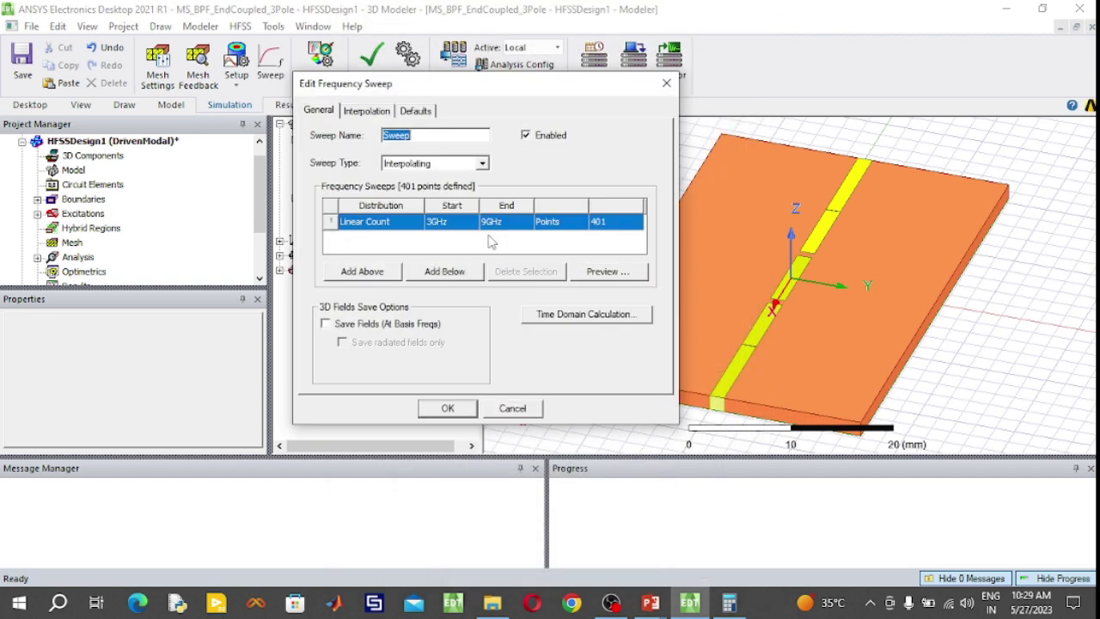
Define the setup's frequency sweep as Fast, linear count from 3 GHz to 9 GHz with 100 points.
left_click(482, 163)
left_click(413, 198)
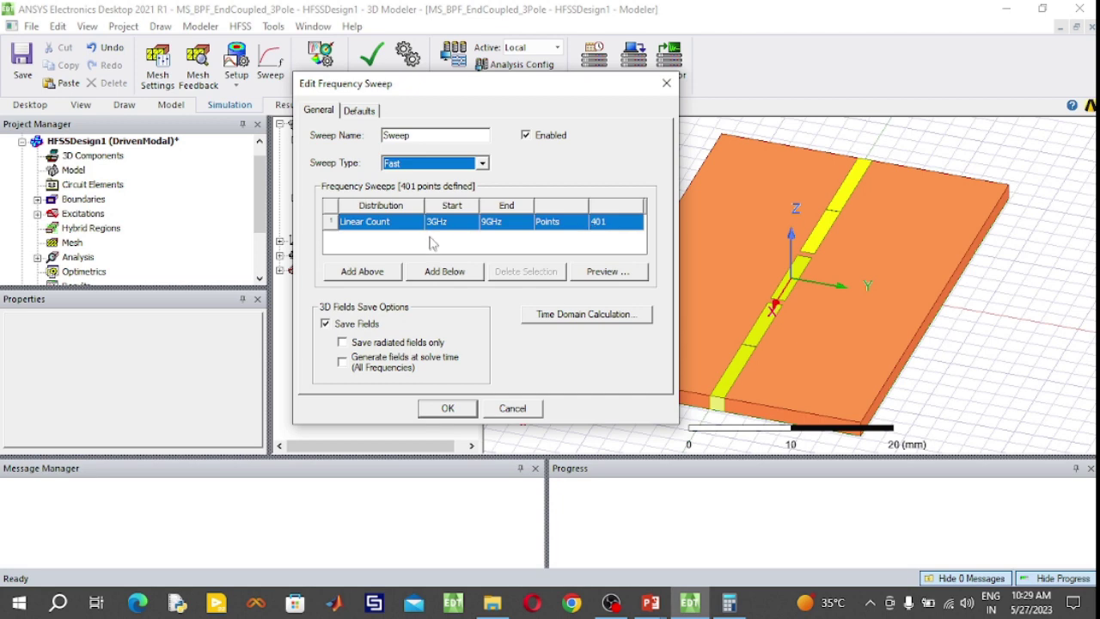
left_click(432, 244)
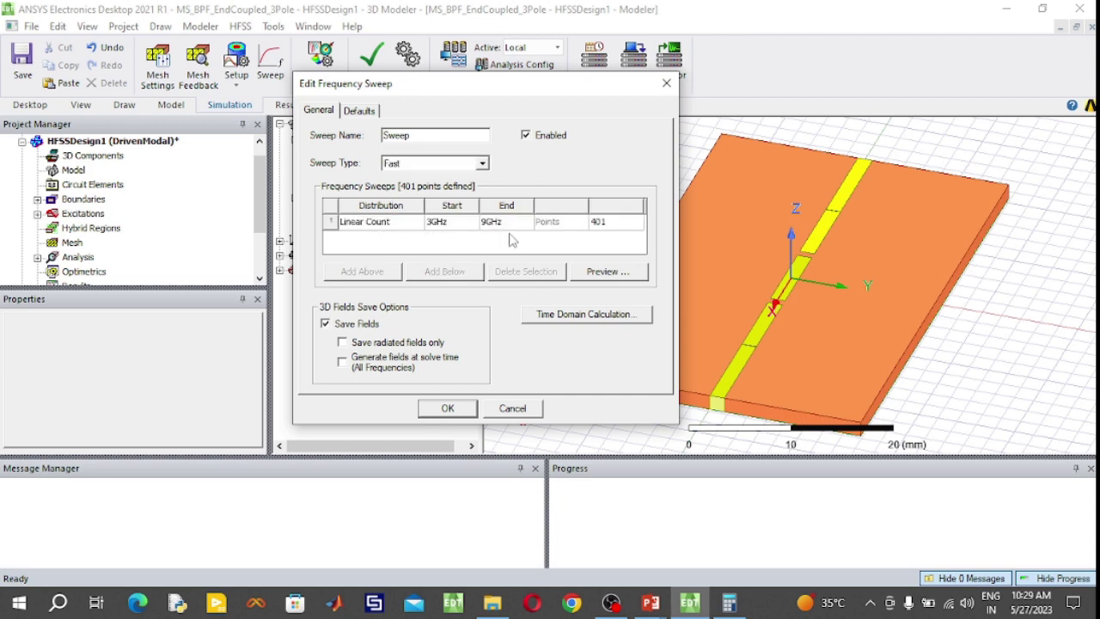
double_click(610, 225)
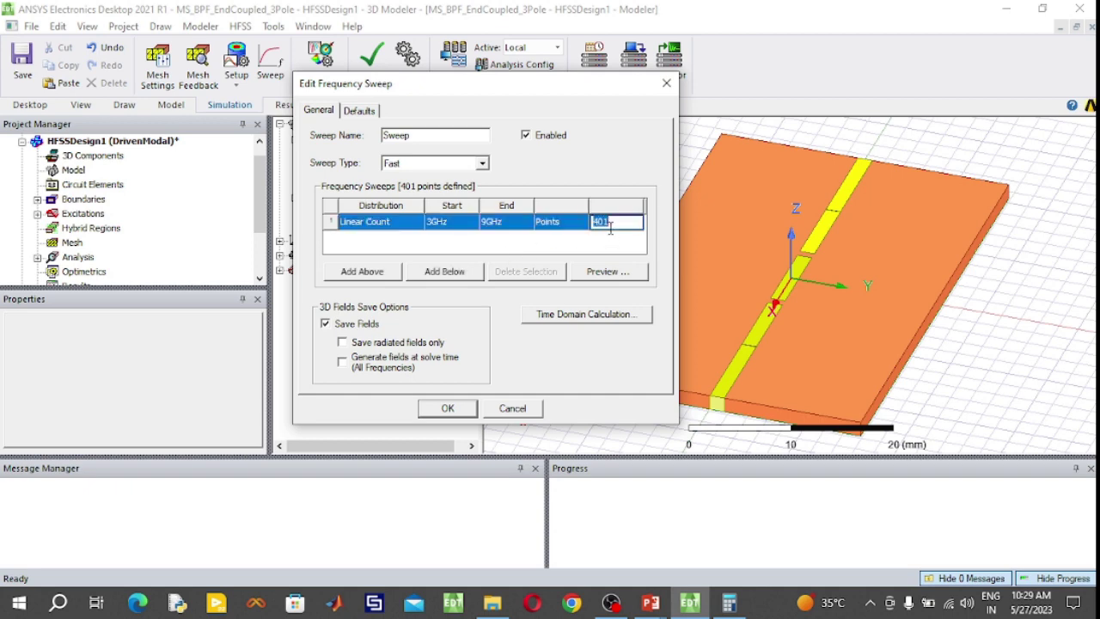
type("1")
type("00")
left_click(447, 408)
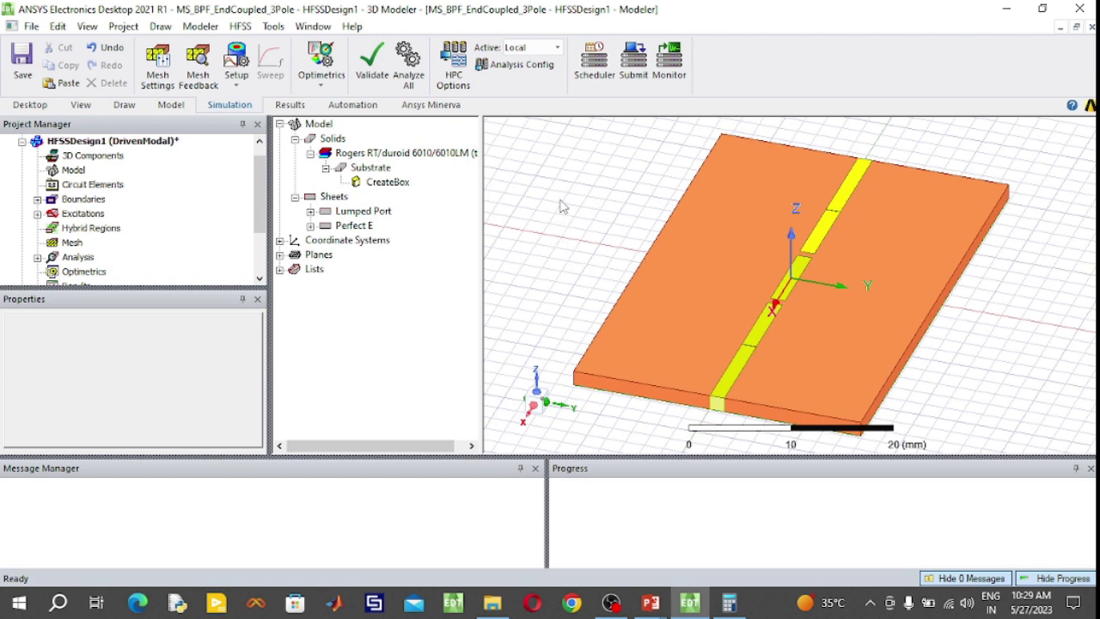
Create an open region around the filter with a Radiation boundary at an operating frequency of 6 GHz.
right_click(74, 171)
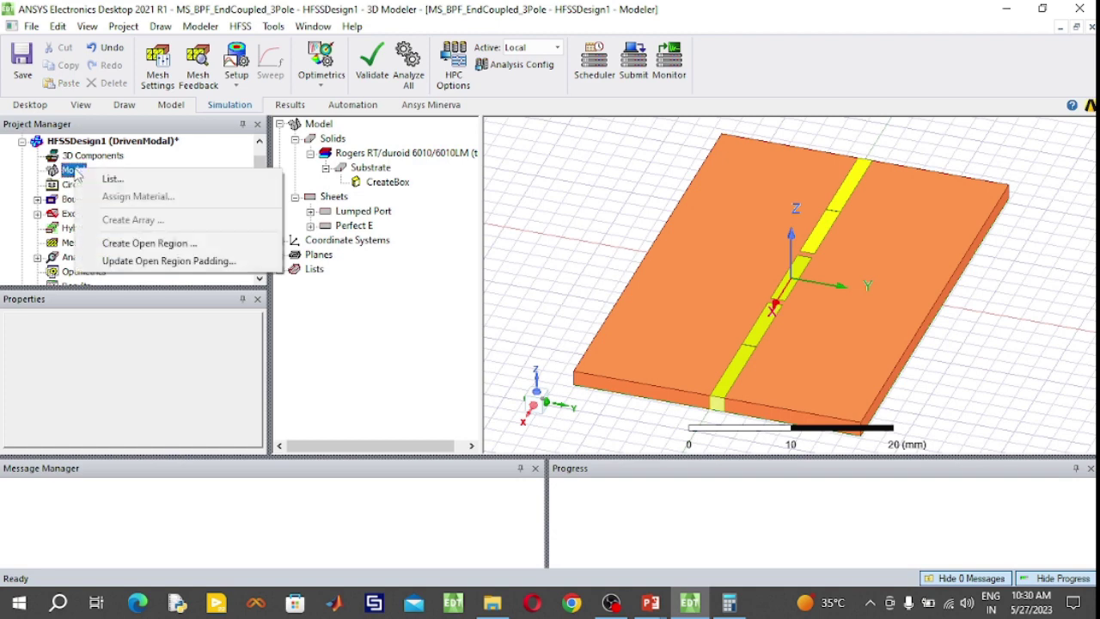
left_click(140, 244)
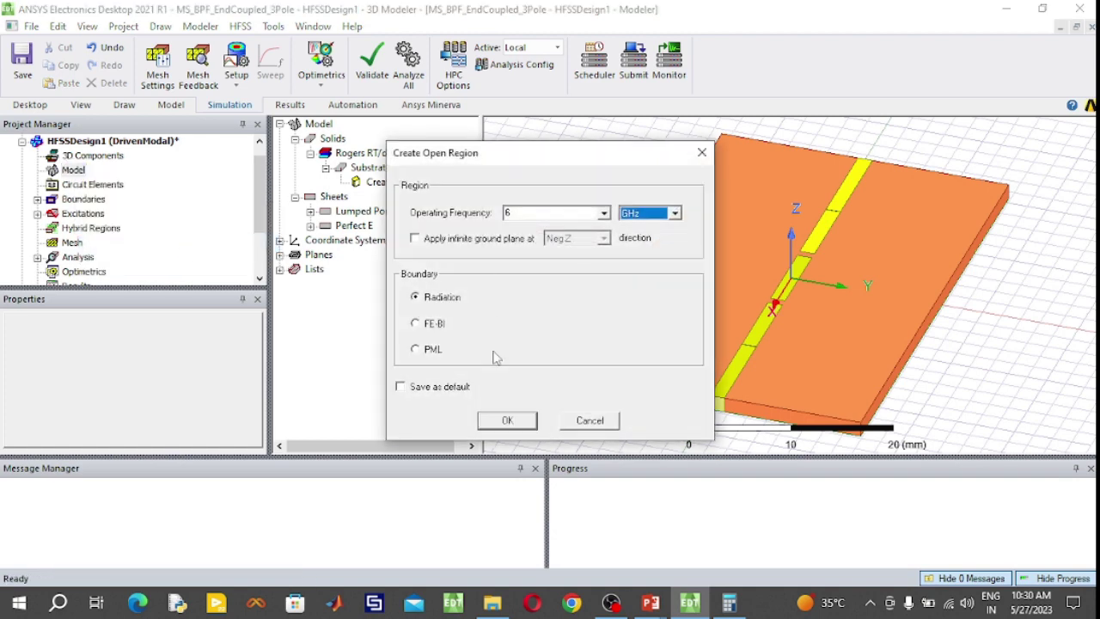
left_click(507, 421)
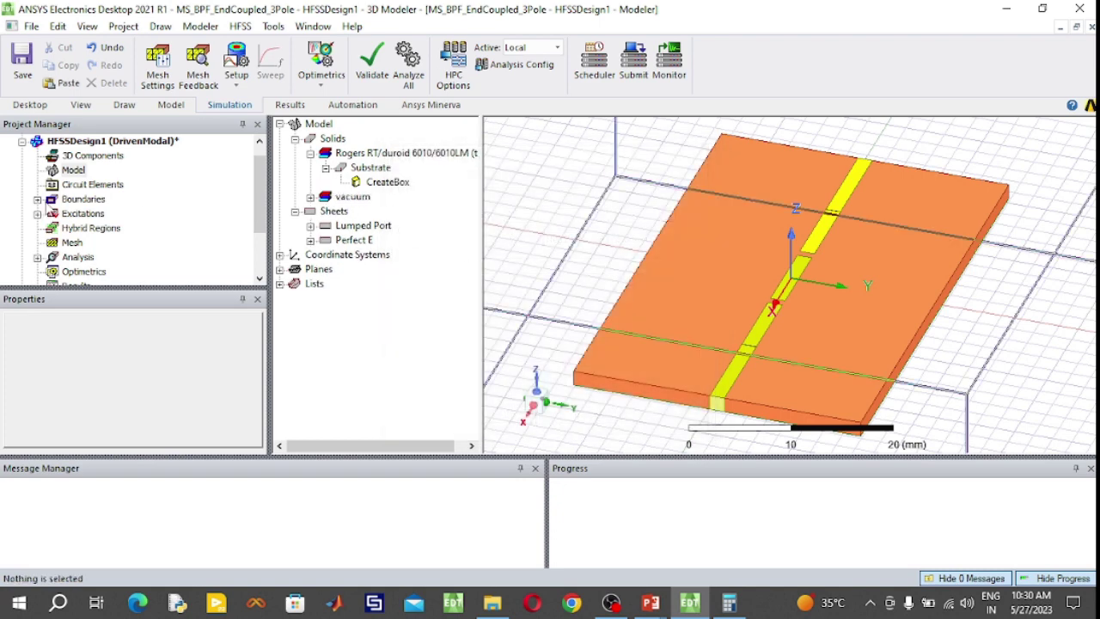
Examine the Open1 and PerfE1 boundaries on the model, and view the whole radiation region with nothing selected.
left_click(38, 199)
left_click(88, 215)
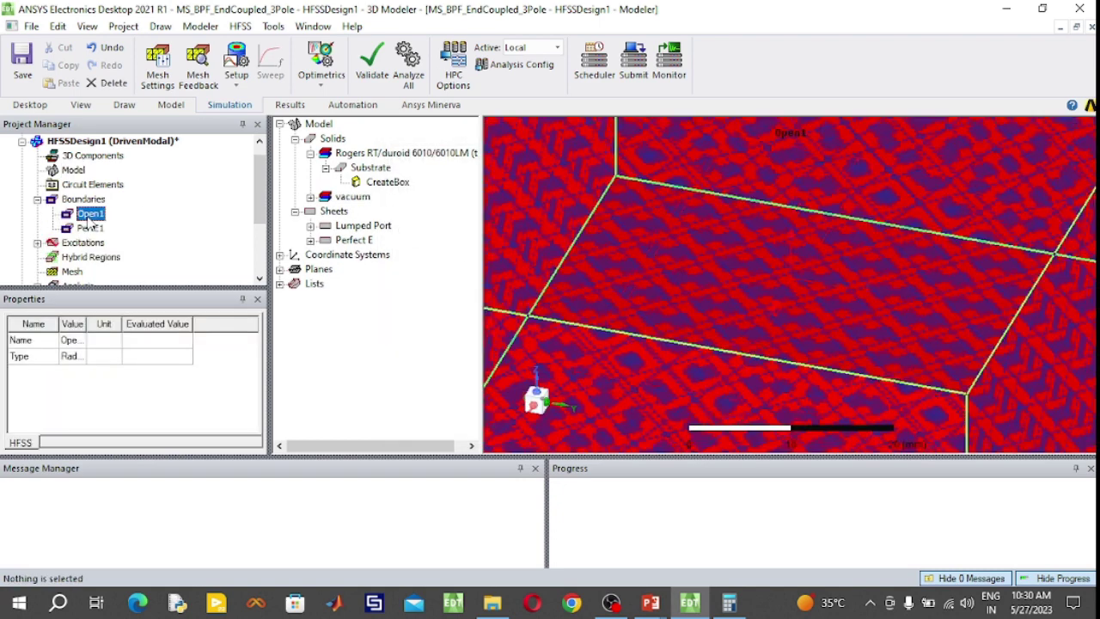
left_click(89, 228)
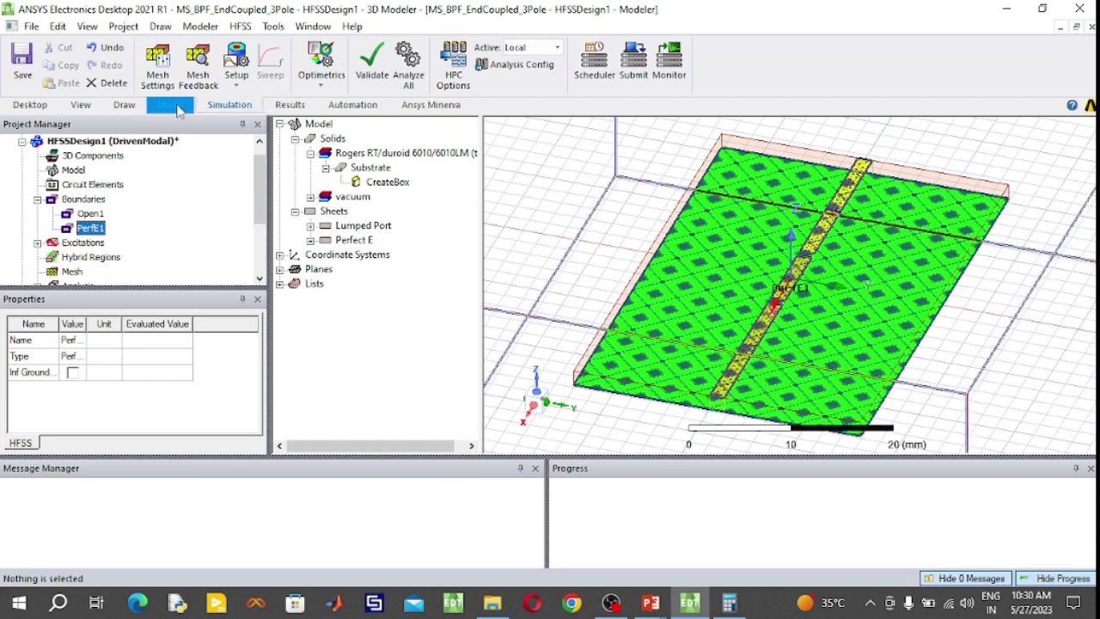
left_click(125, 104)
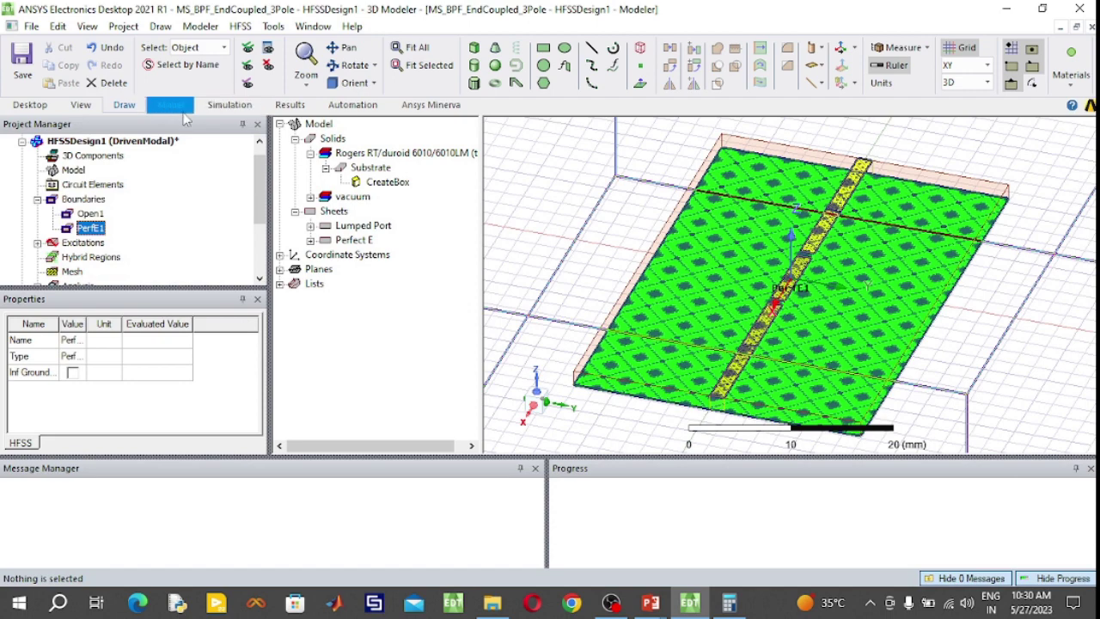
left_click(226, 109)
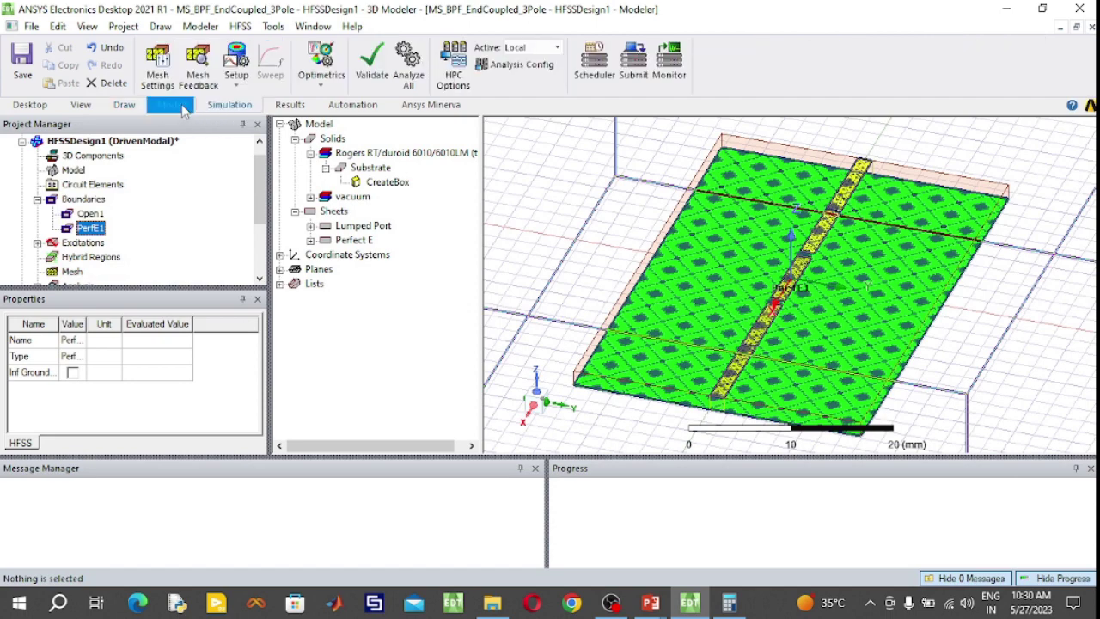
left_click(125, 105)
left_click(415, 49)
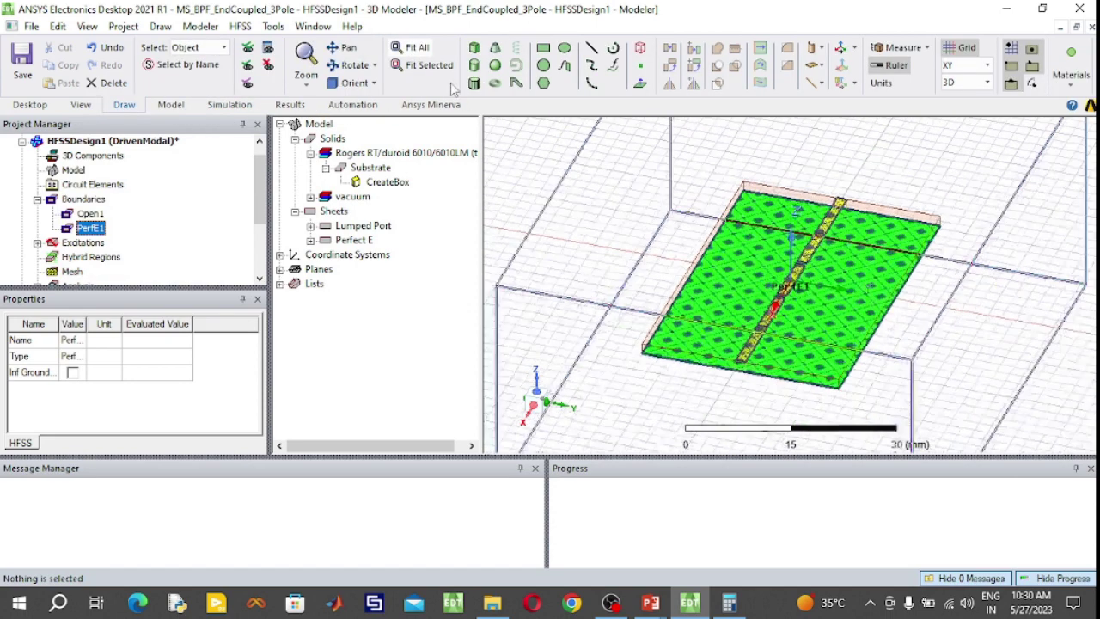
left_click(550, 167)
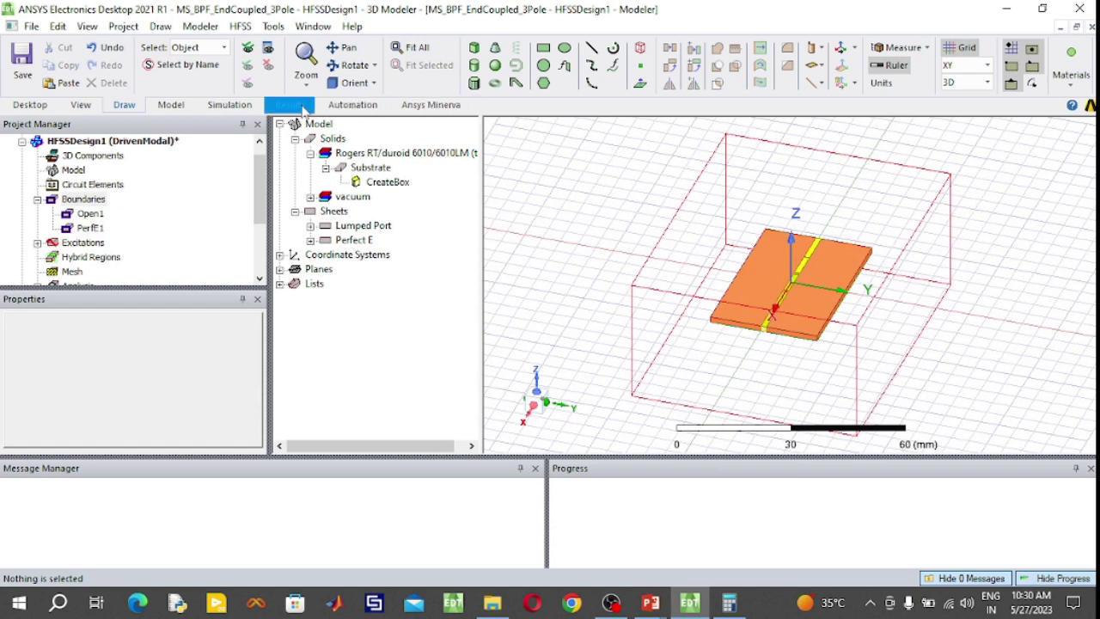
Run the validation check on the filter design and close its report.
left_click(239, 106)
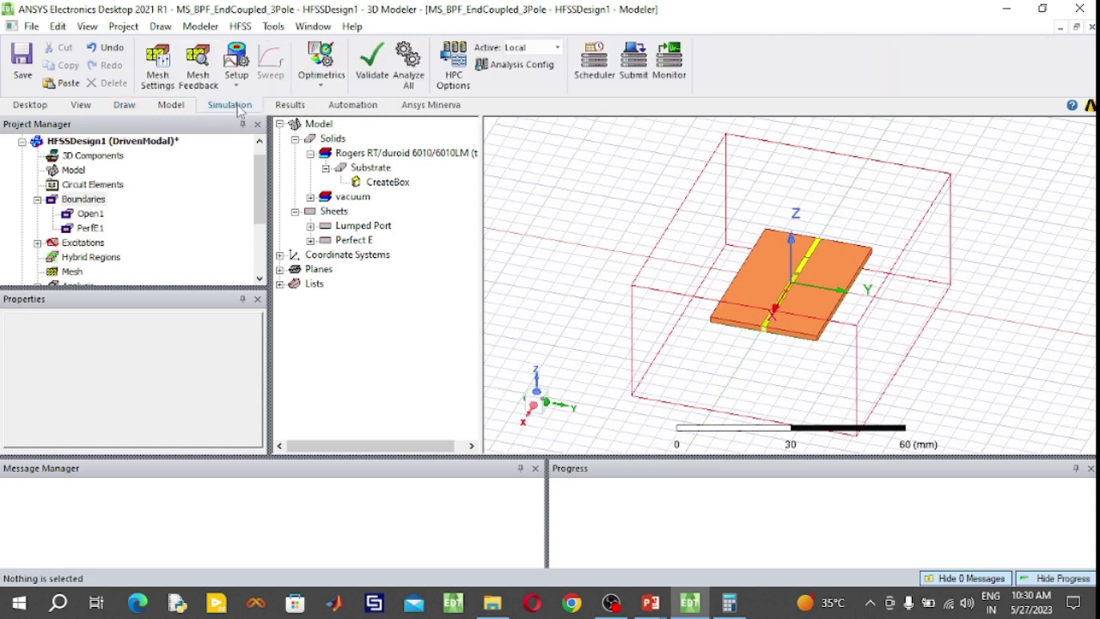
left_click(382, 85)
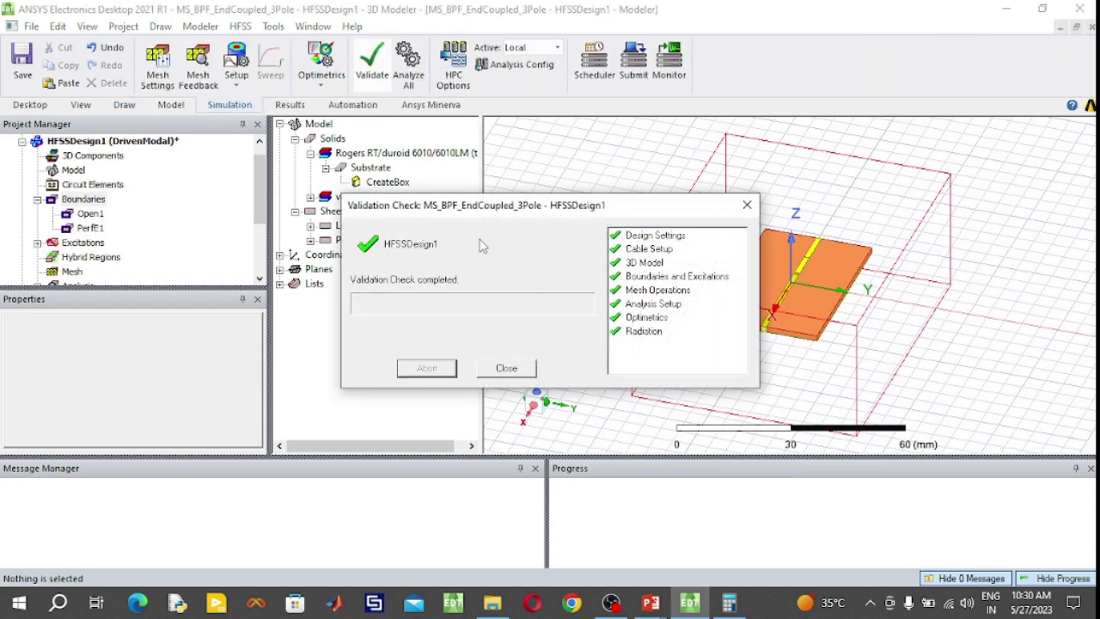
left_click(507, 368)
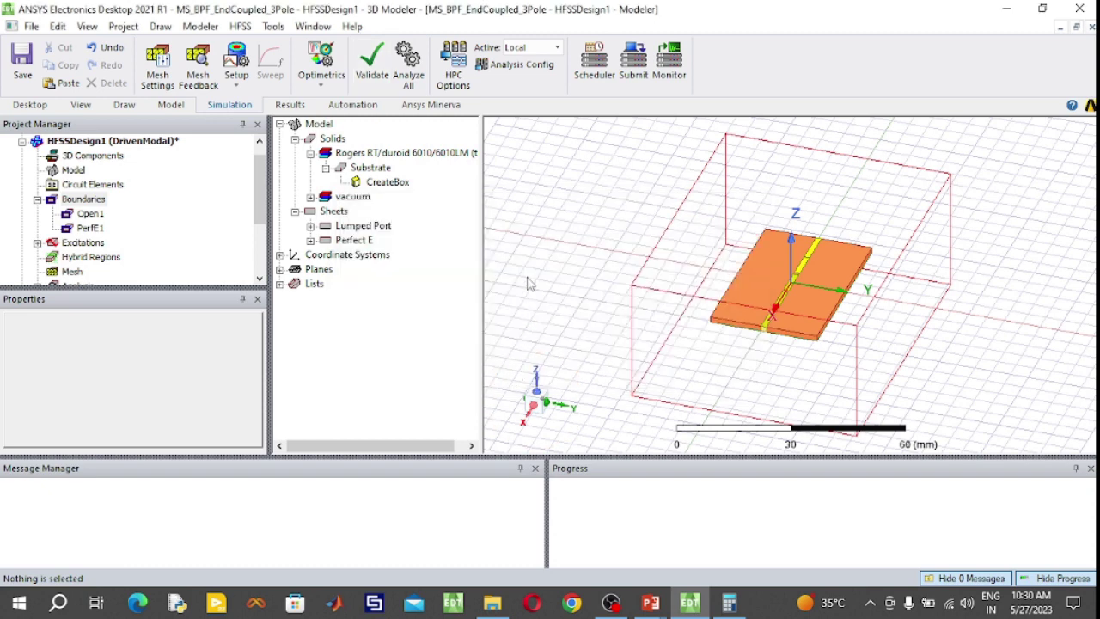
Save the project and start the analysis of the whole design on the local machine.
left_click(24, 77)
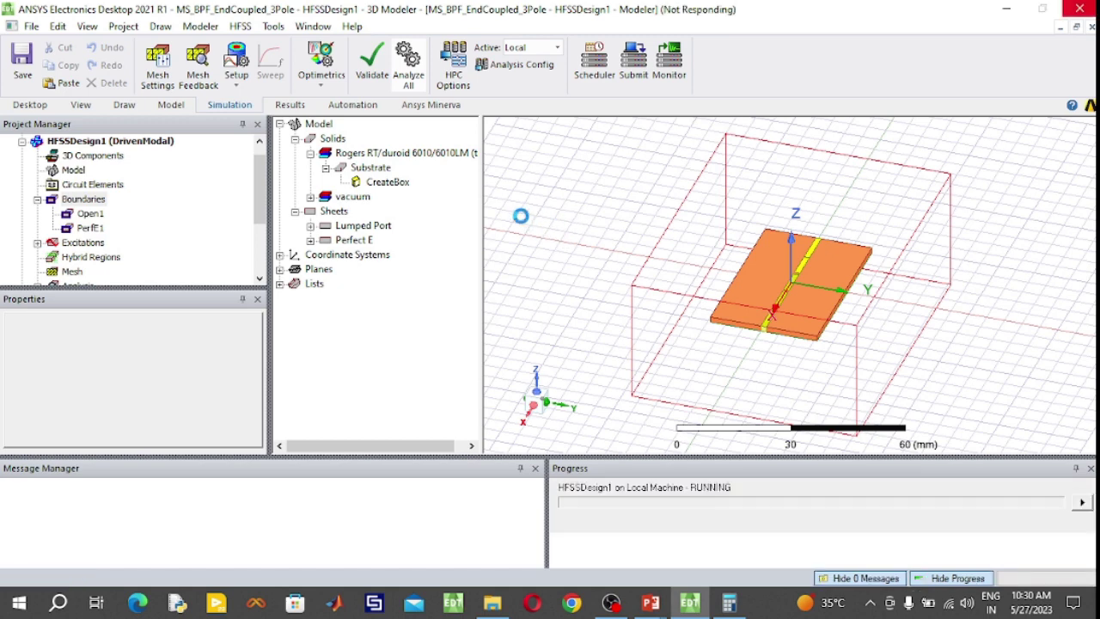
left_click(123, 104)
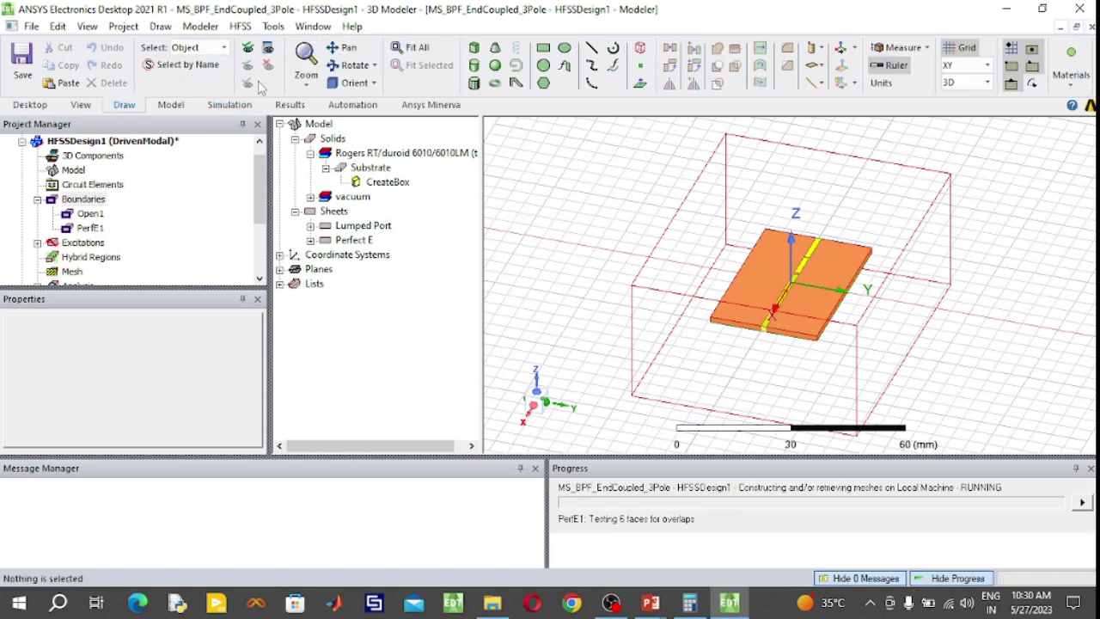
left_click(348, 65)
left_click_drag(633, 330, 537, 360)
left_click_drag(490, 292, 497, 263)
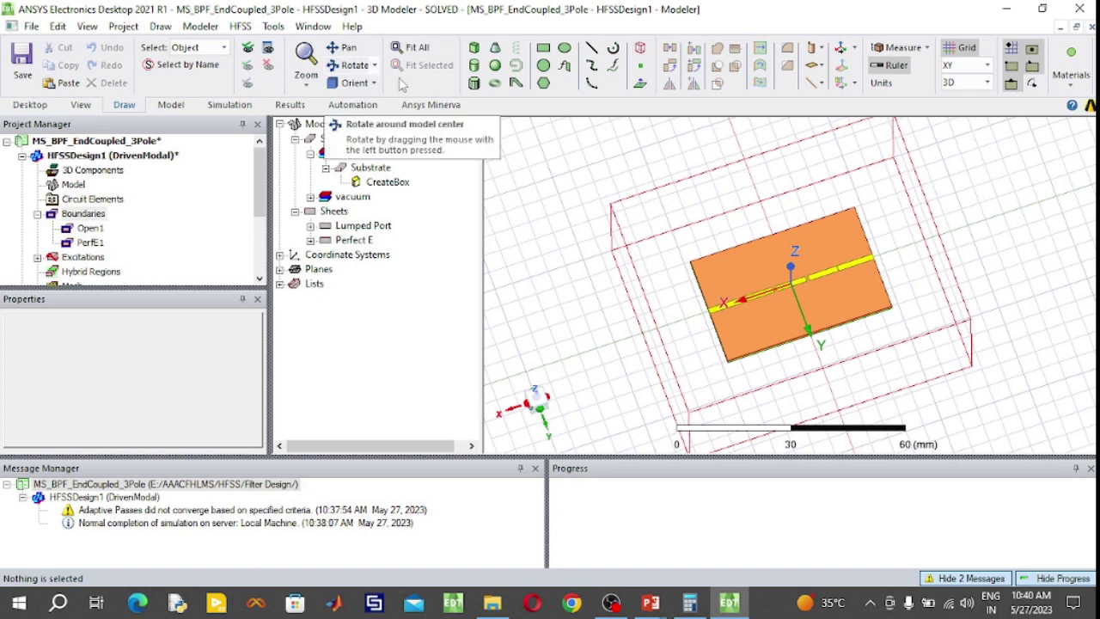
left_click(38, 214)
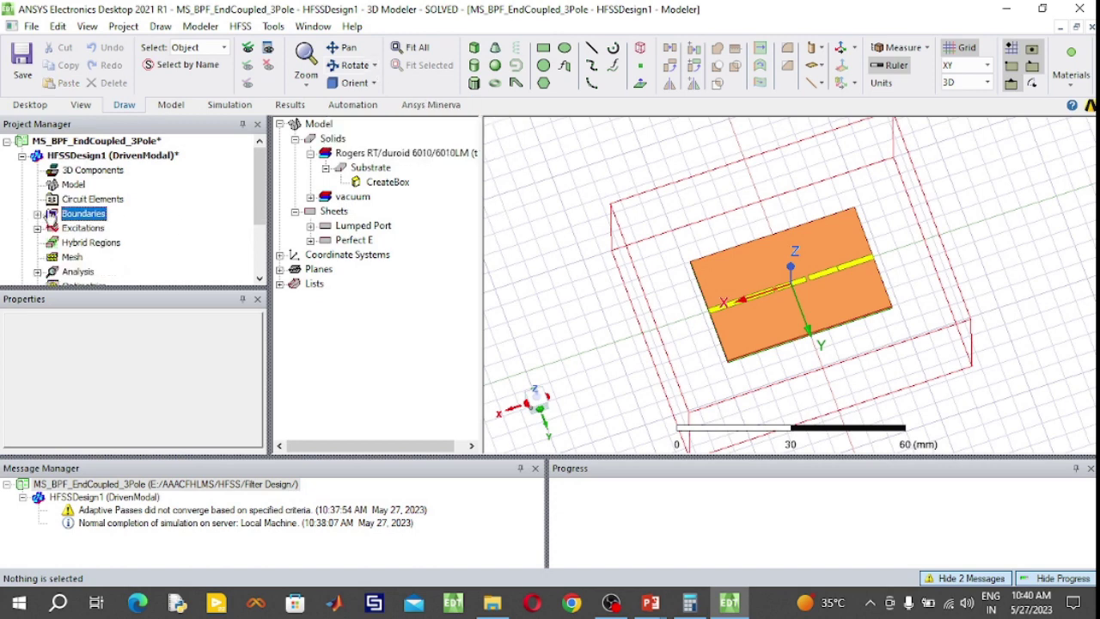
left_click(342, 88)
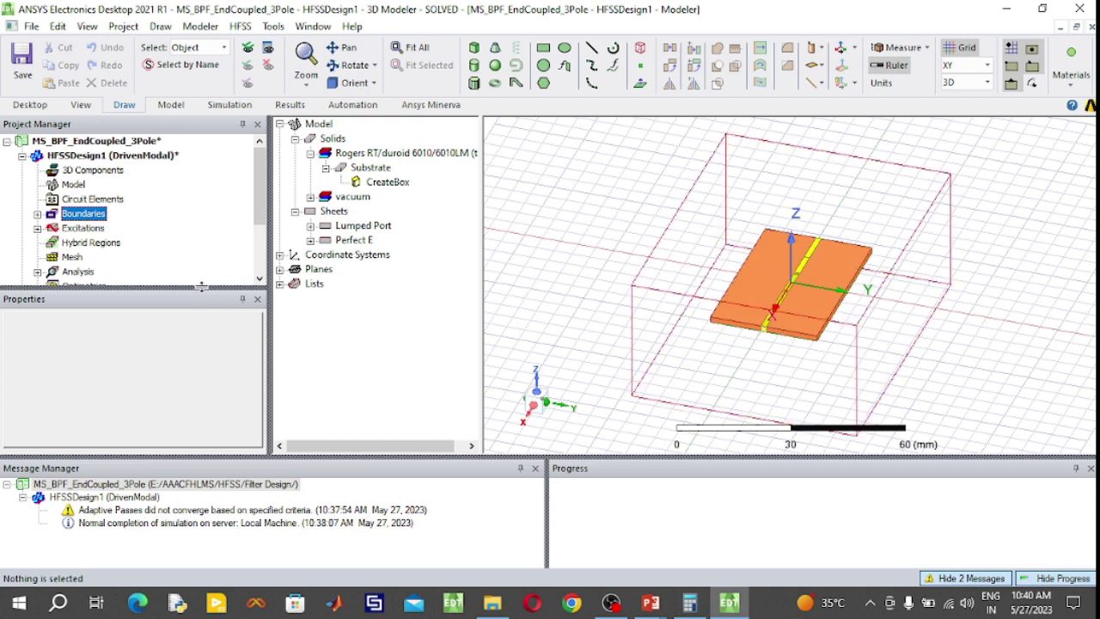
Create a rectangular modal solution data plot of S(1,1) and S(2,1) in dB for Setup1 : Sweep.
left_click_drag(257, 214, 262, 238)
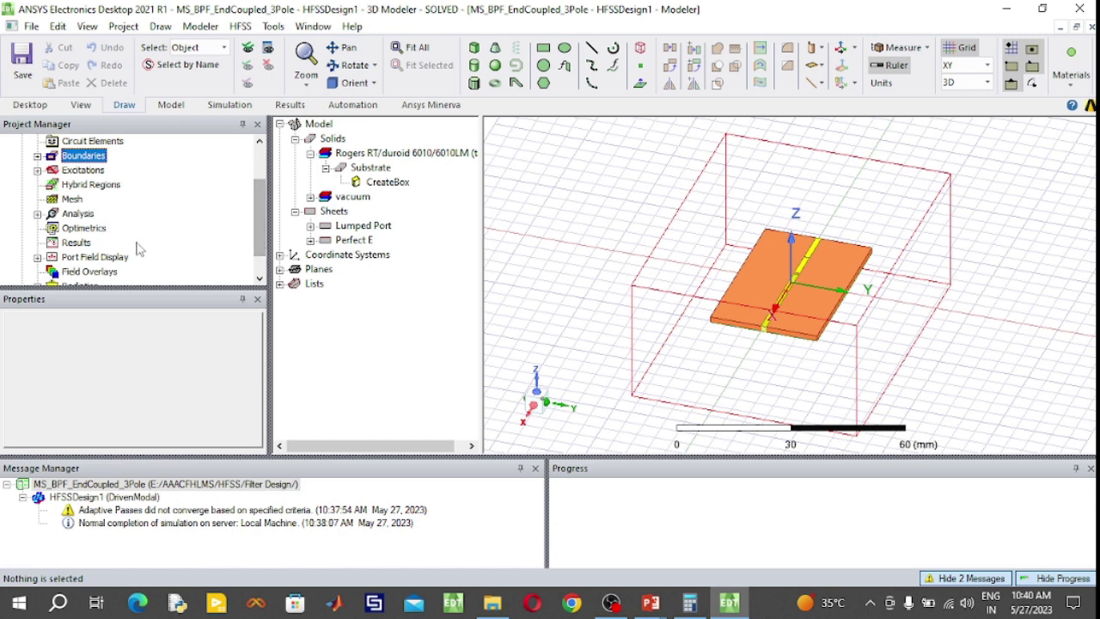
left_click(74, 243)
right_click(69, 246)
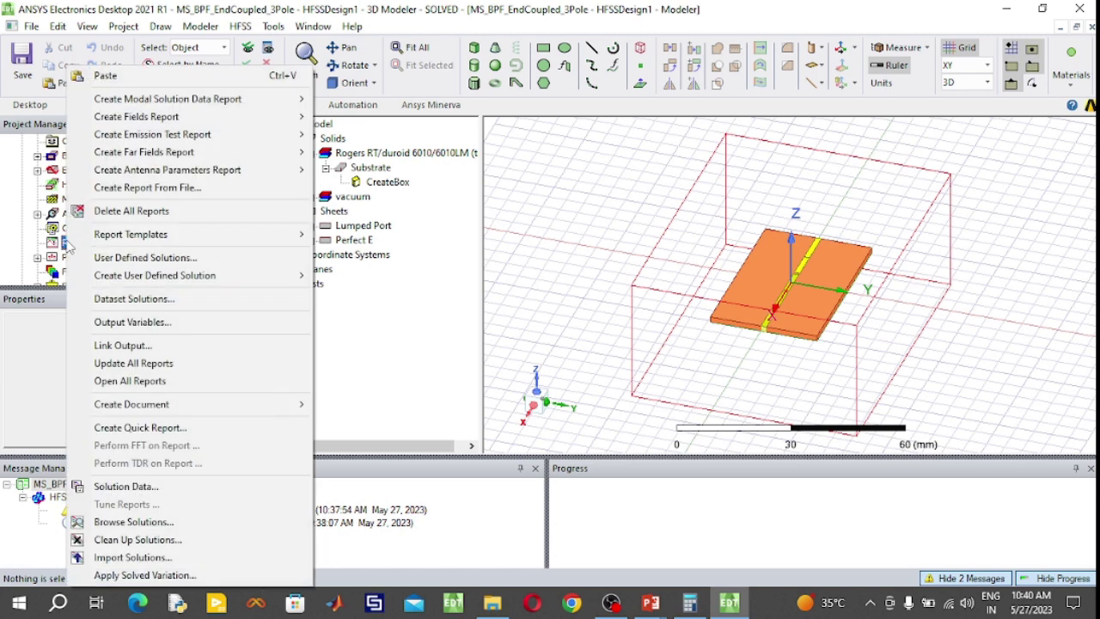
mouse_move(138, 105)
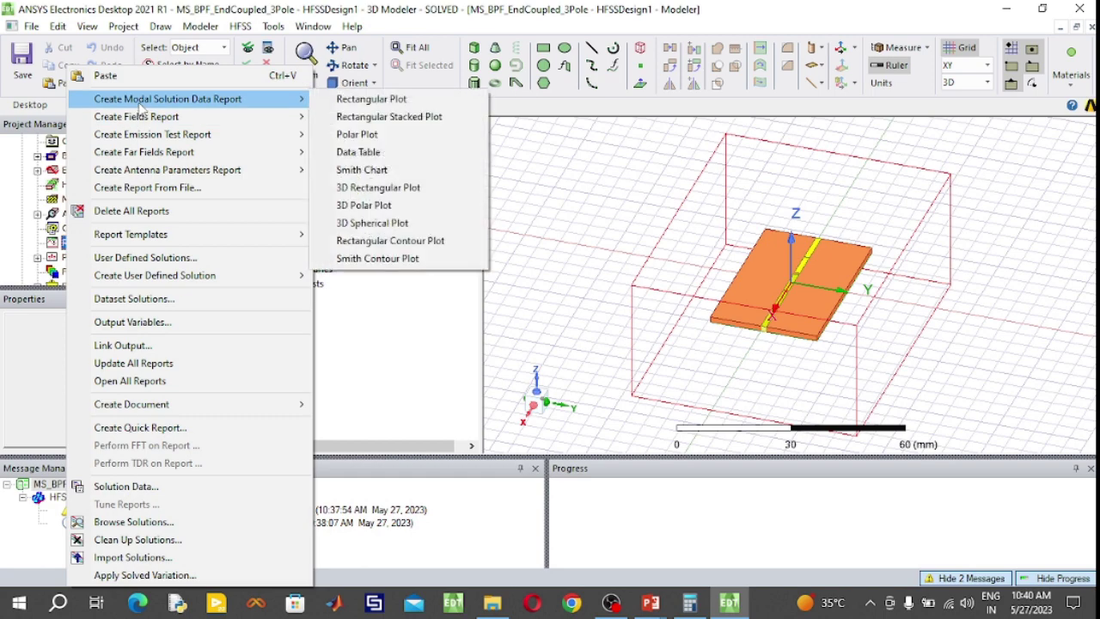
left_click(352, 105)
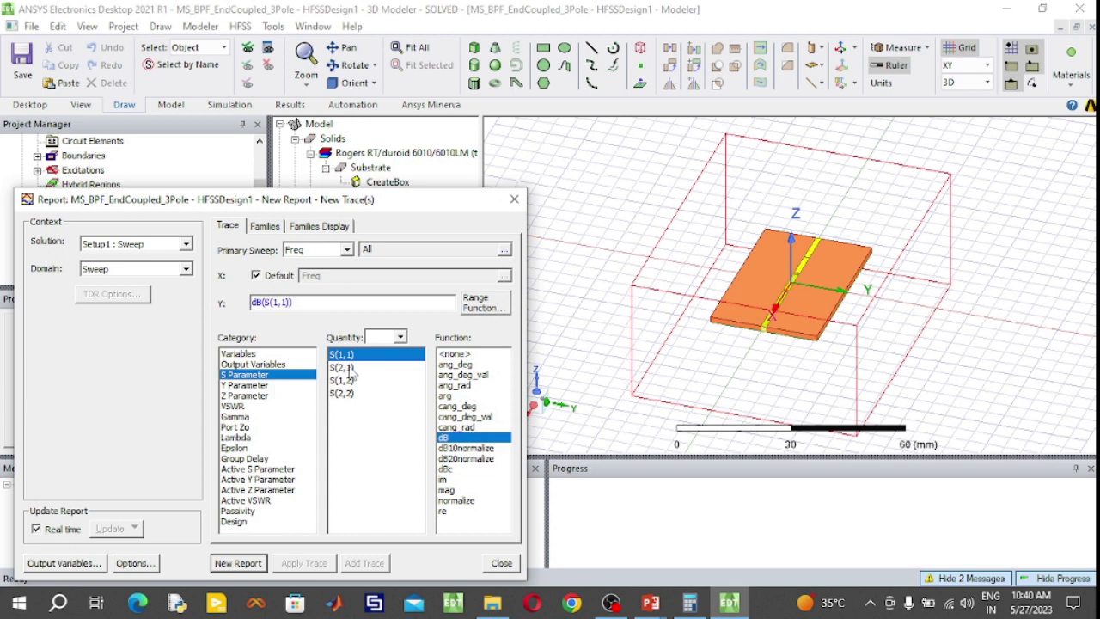
left_click(342, 367, "ctrl")
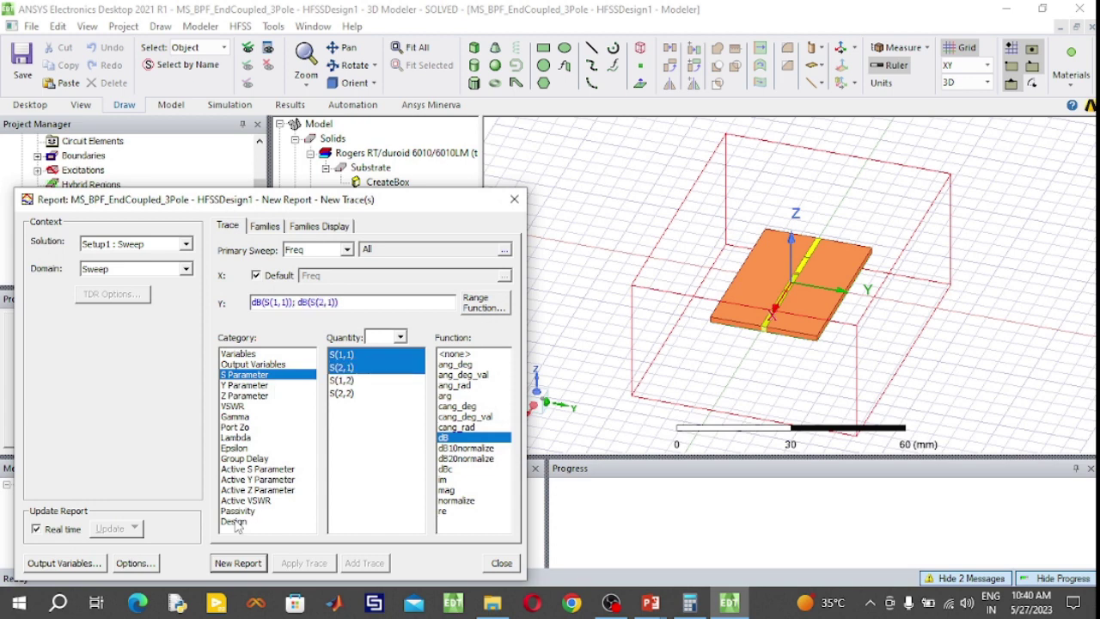
left_click(237, 563)
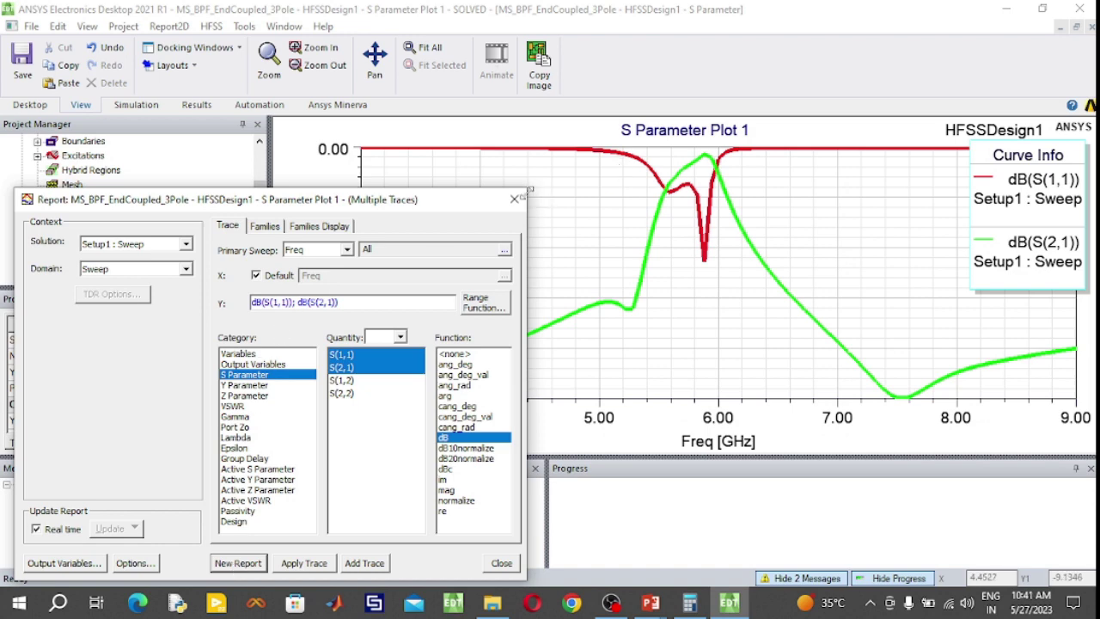
left_click(522, 199)
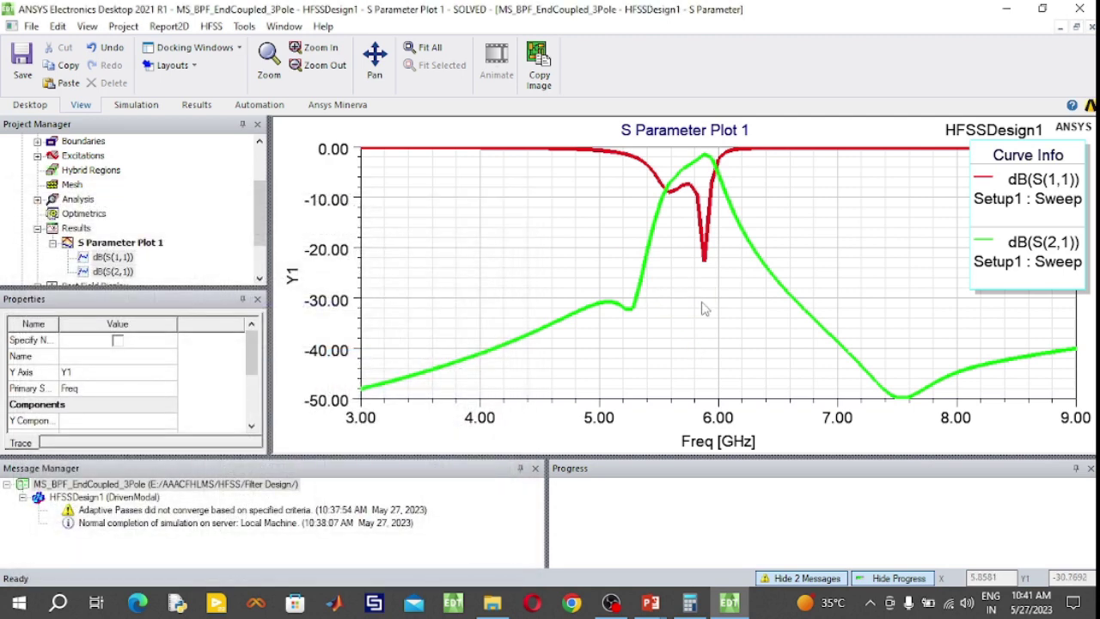
Add a marker on the dB(S(1,1)) curve at 6 GHz and move the marker table clear of the curves.
right_click(702, 309)
mouse_move(782, 26)
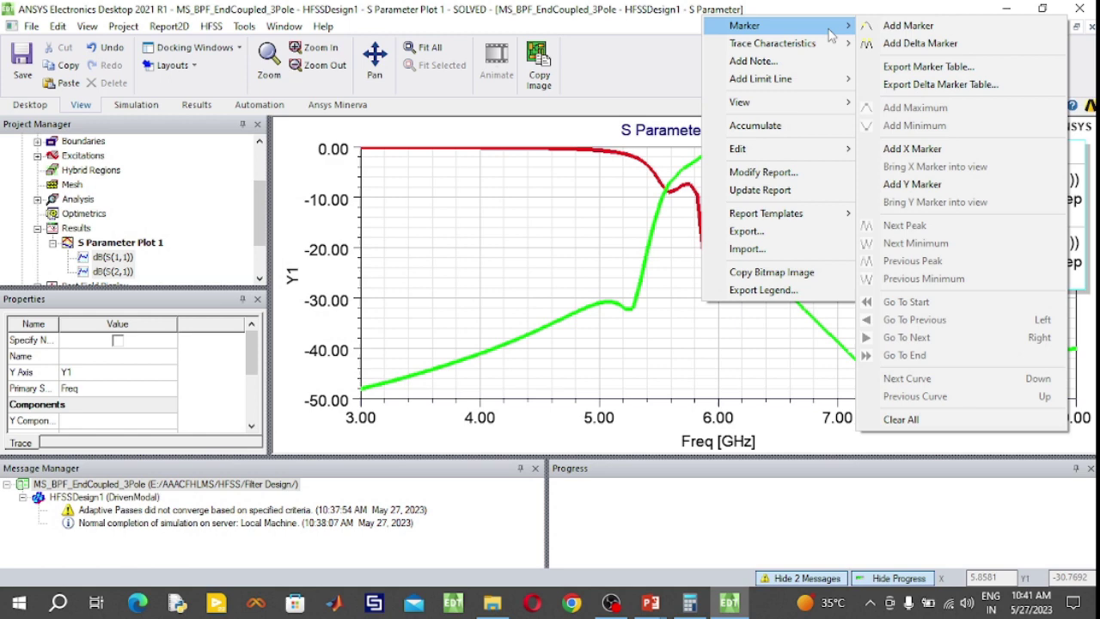
left_click(906, 27)
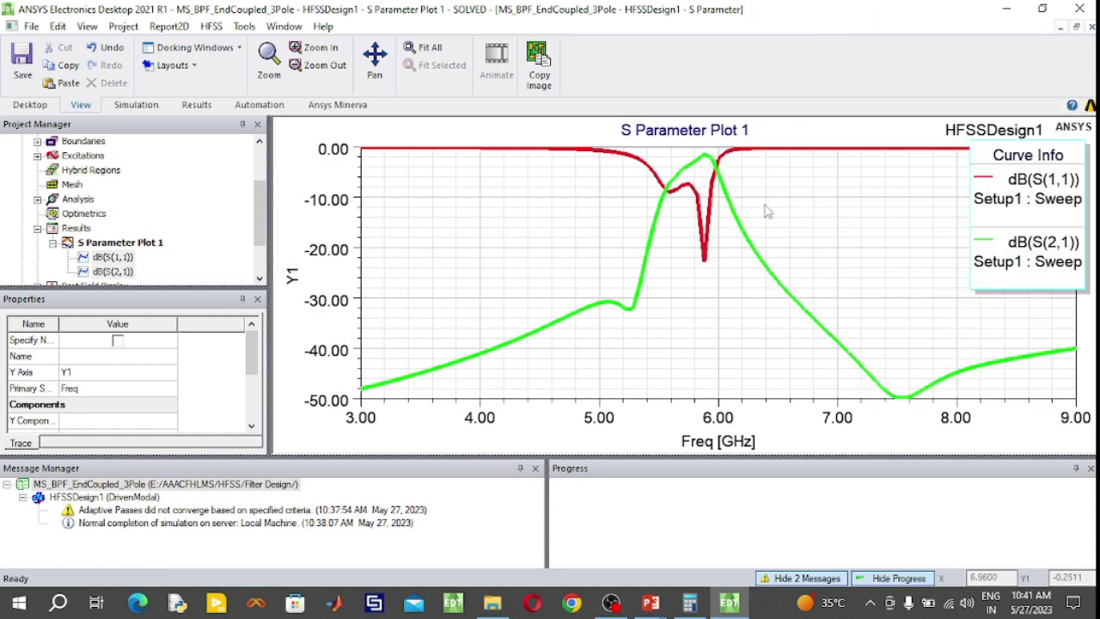
left_click(721, 169)
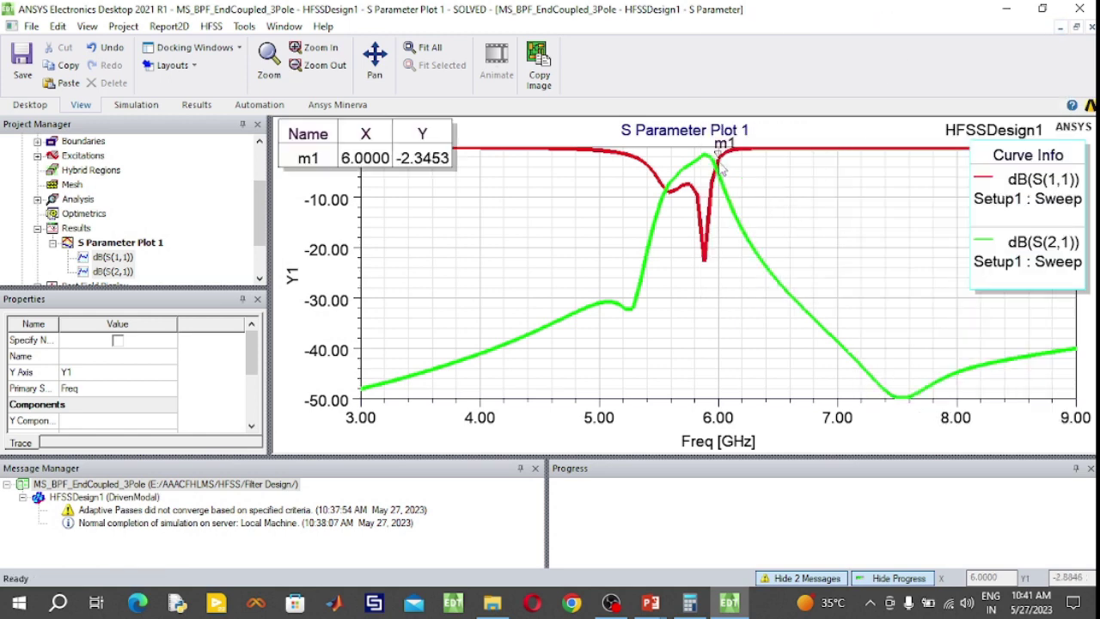
right_click(462, 219)
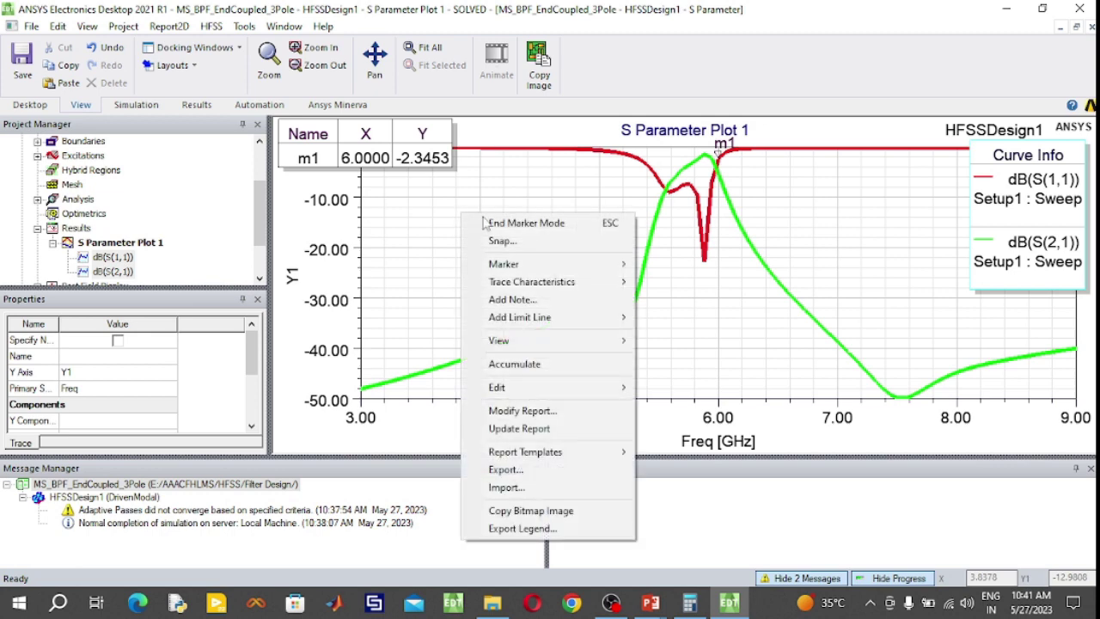
left_click(494, 221)
mouse_move(388, 146)
left_mouse_down()
mouse_move(483, 184)
mouse_move(488, 197)
left_mouse_up()
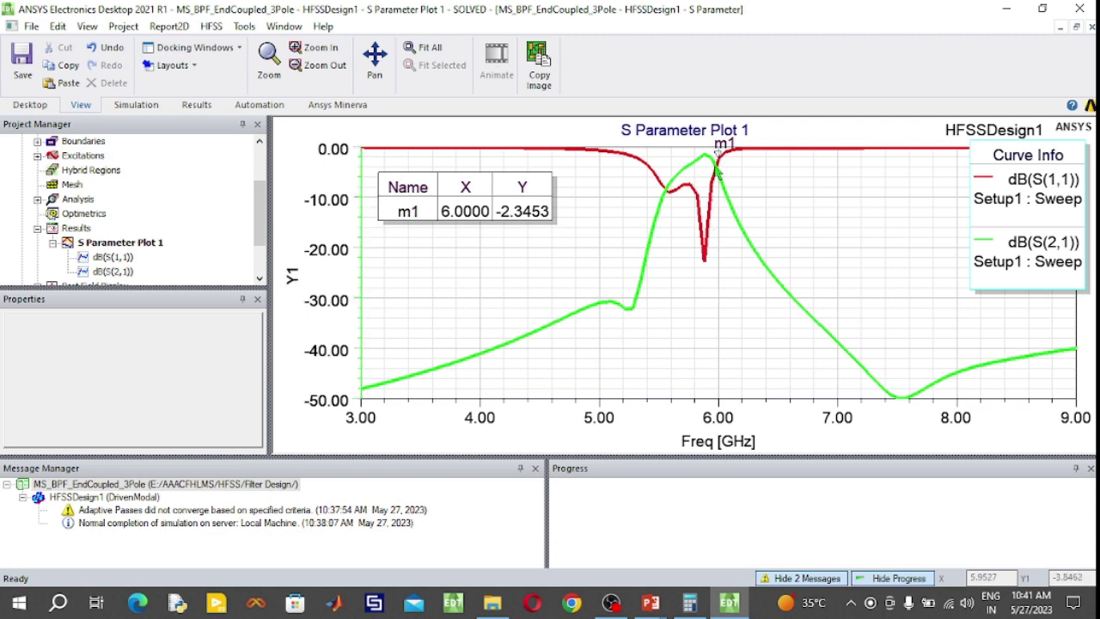
Move marker m1 to the S(1,1) minimum at 5.88 GHz and shift the curve legend slightly inward.
left_click_drag(716, 156, 704, 265)
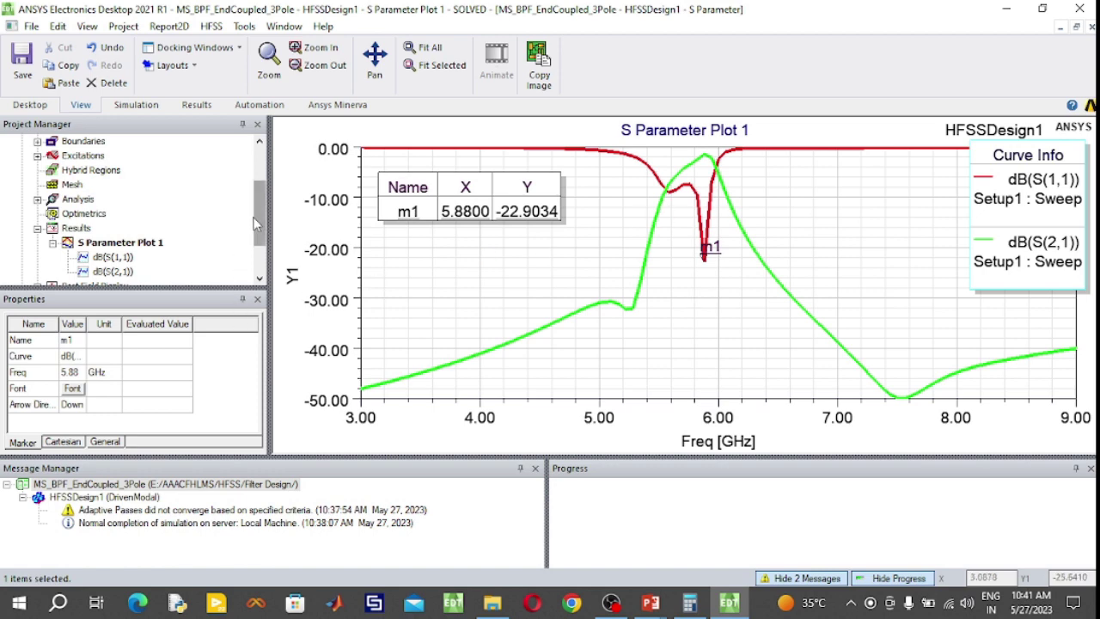
scroll(221, 225, "up", 2)
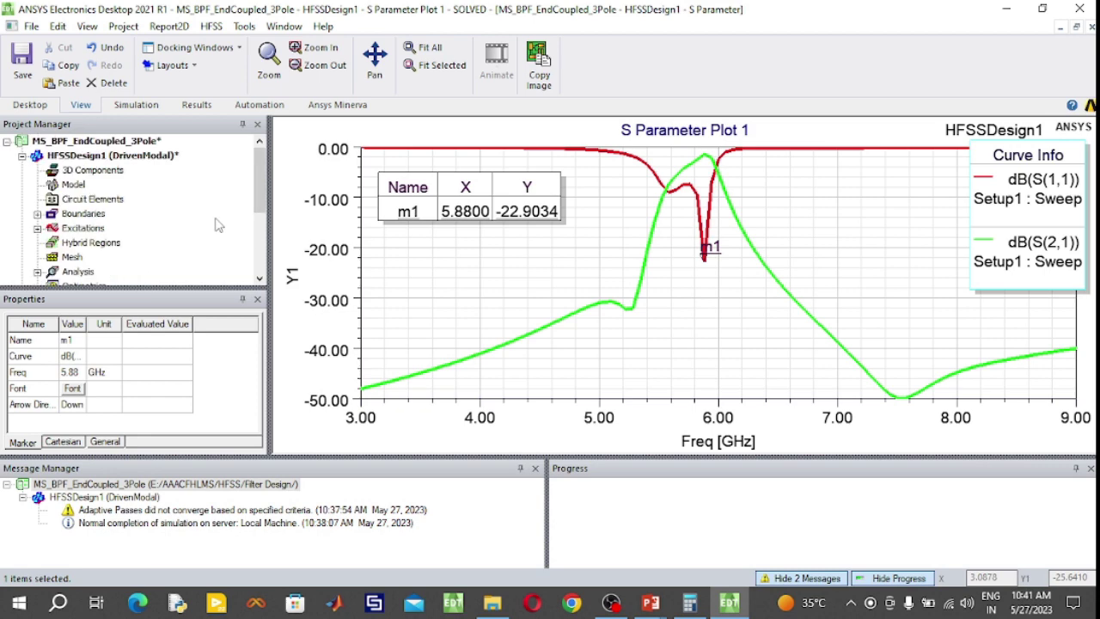
double_click(148, 142)
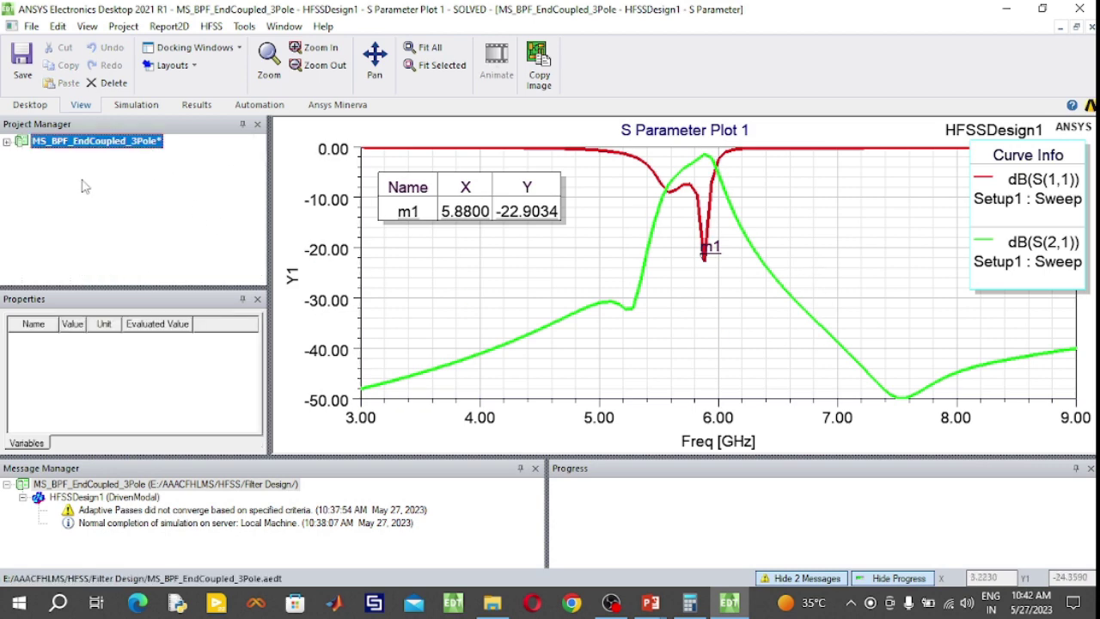
left_click(7, 142)
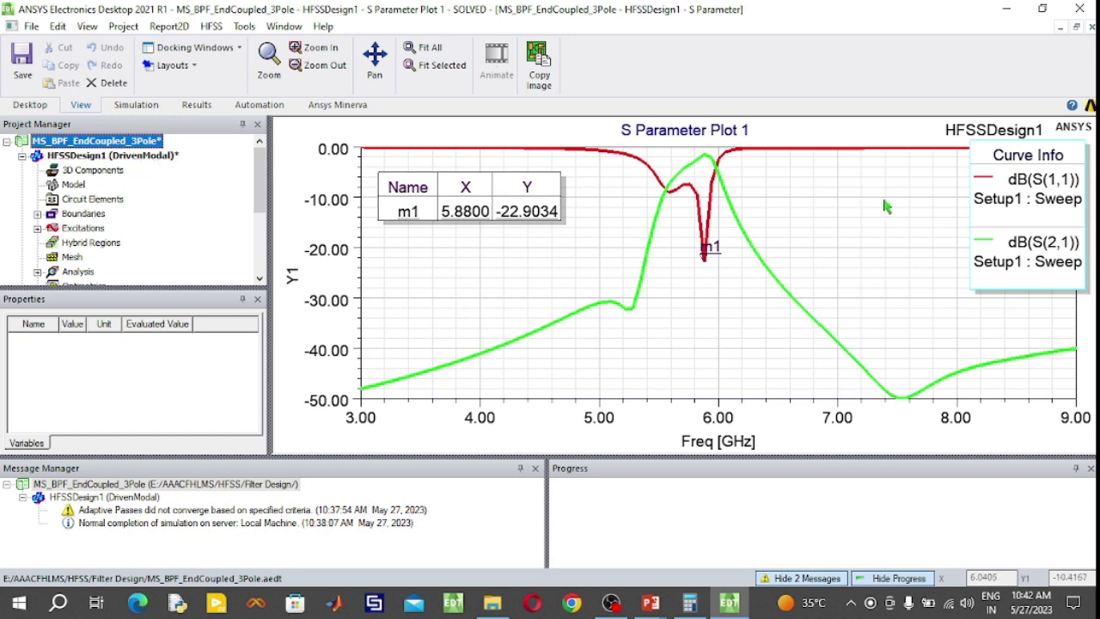
left_click_drag(1023, 200, 999, 224)
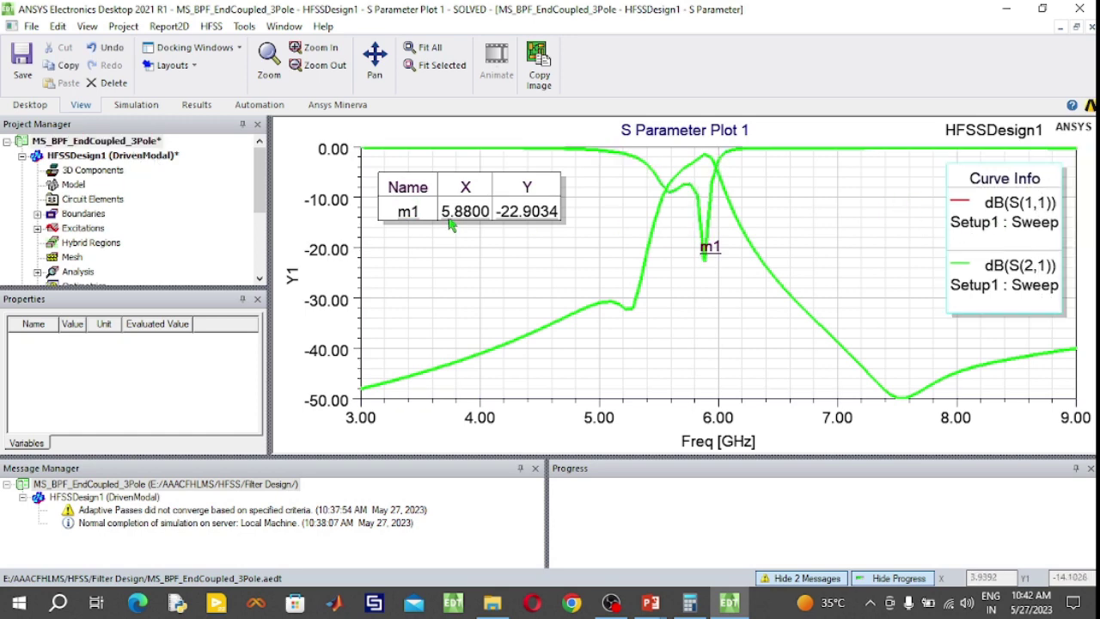
Return to the 3D model of HFSSDesign1 and examine the microstrip resonators and their coupling gaps up close from above.
left_click(136, 157)
double_click(136, 157)
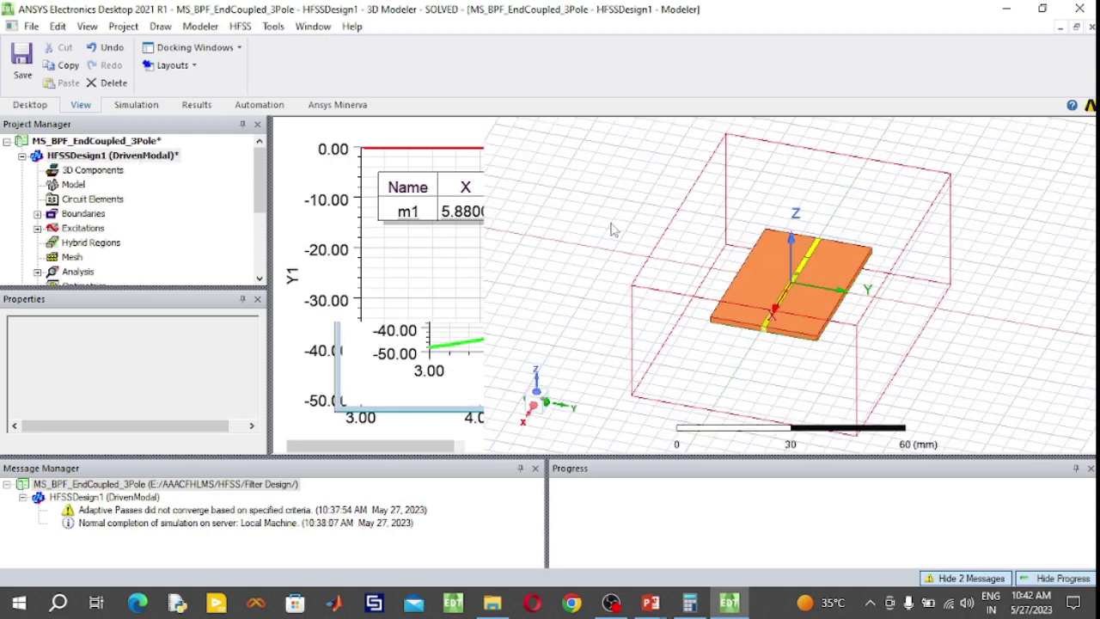
left_click(352, 66)
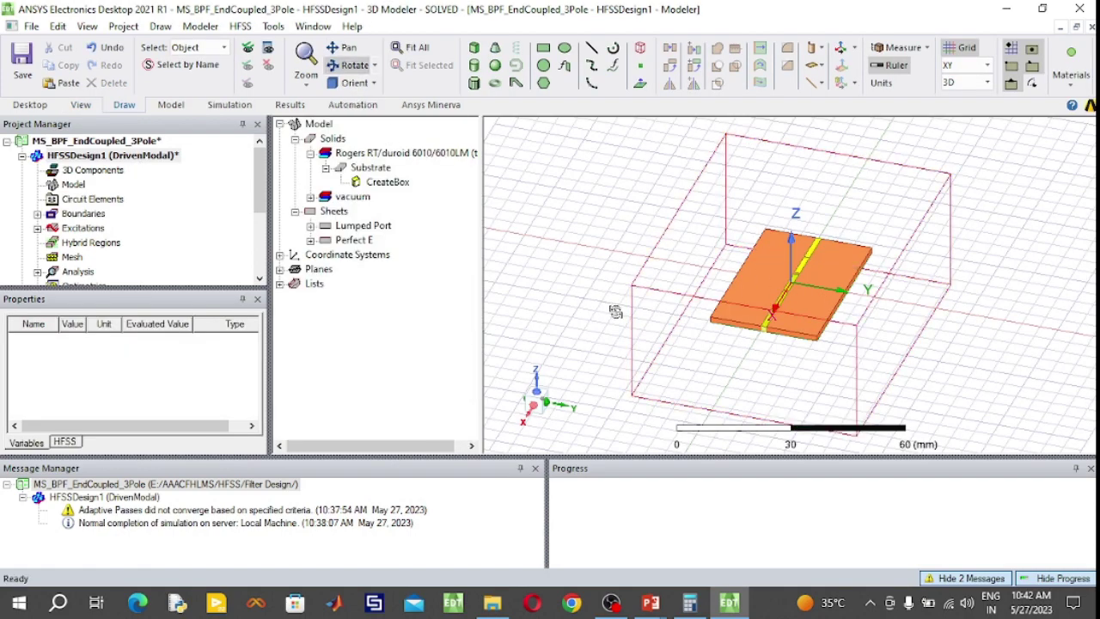
left_click_drag(616, 312, 598, 399)
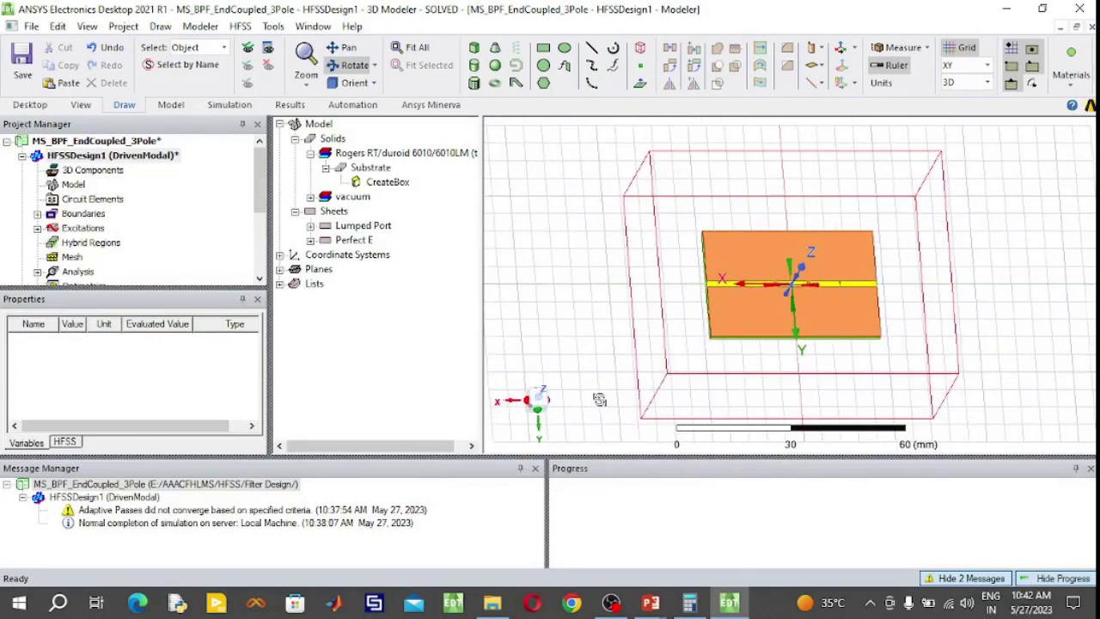
left_click_drag(764, 325, 770, 335)
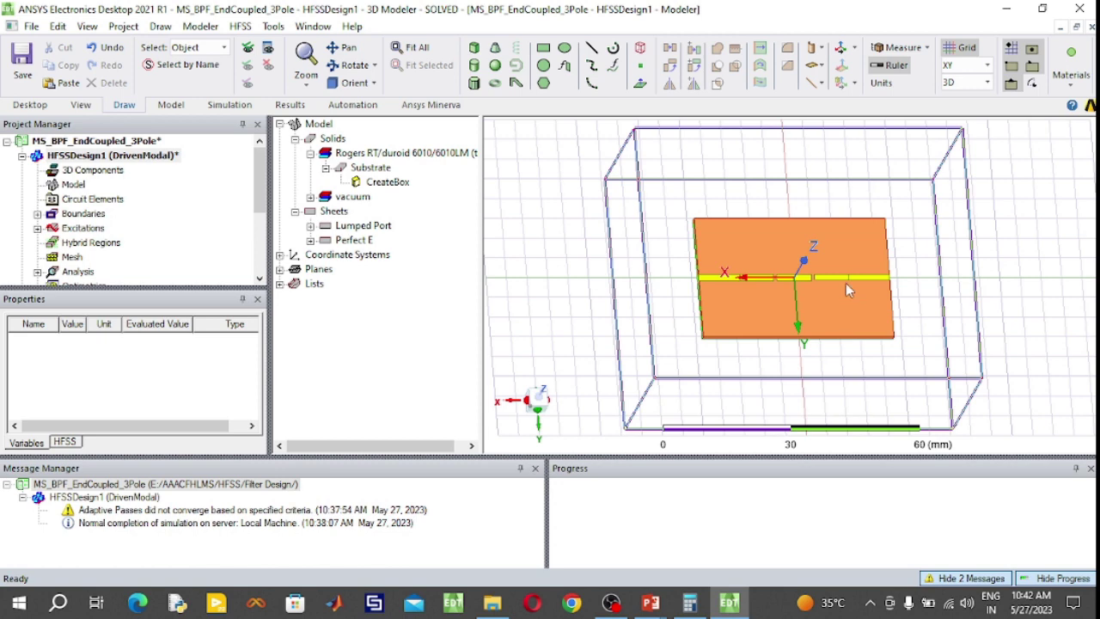
scroll(812, 292, "up", 2)
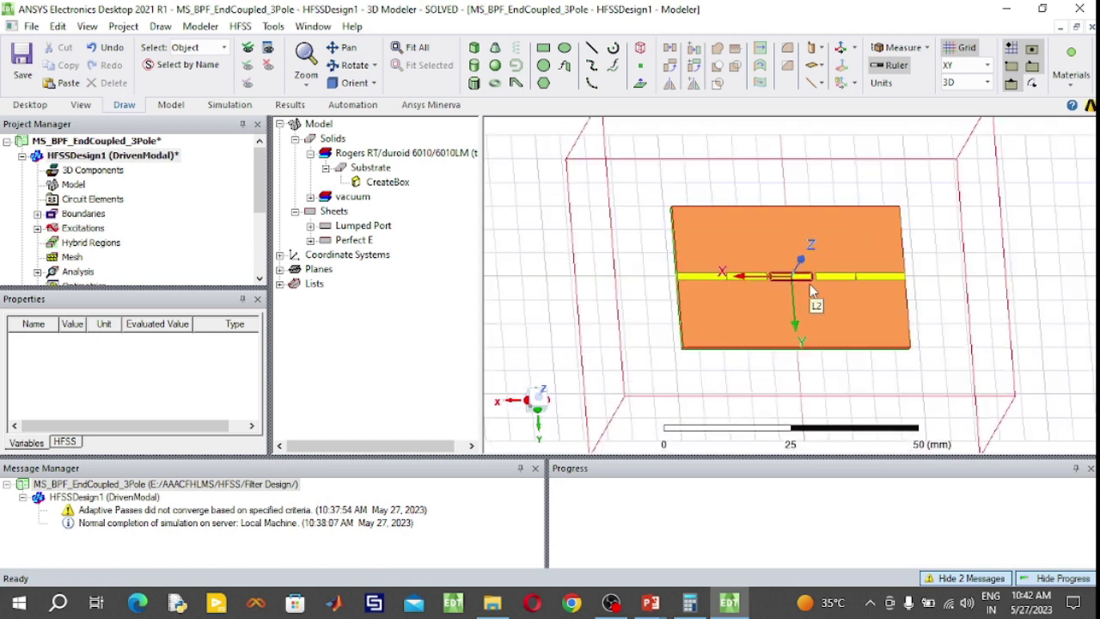
scroll(812, 292, "up", 5)
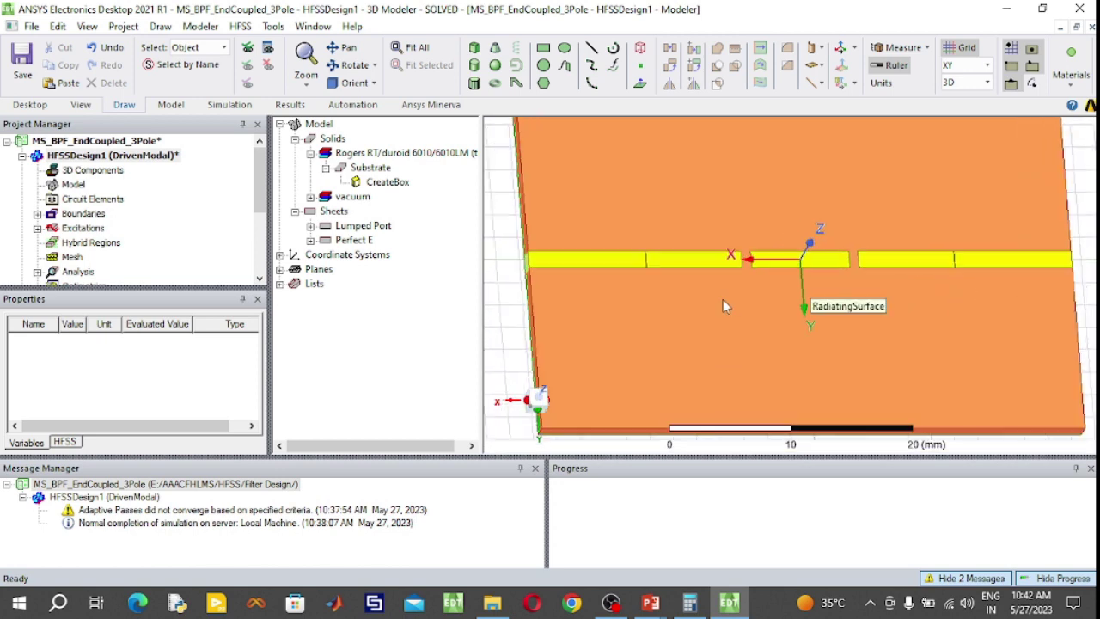
scroll(721, 276, "up", 1)
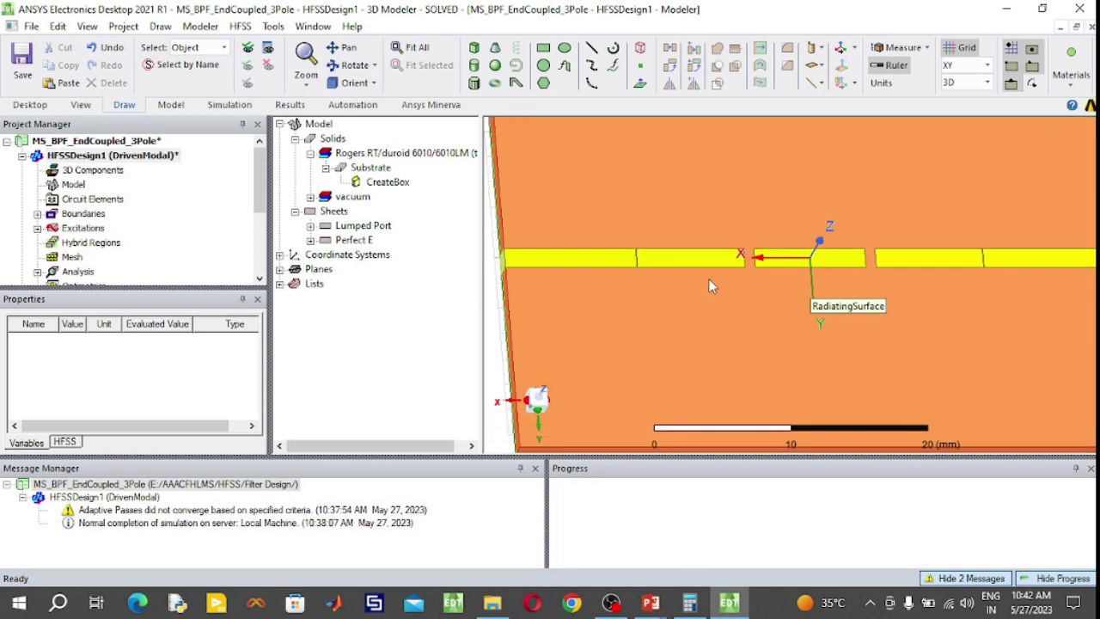
scroll(710, 286, "down", 1)
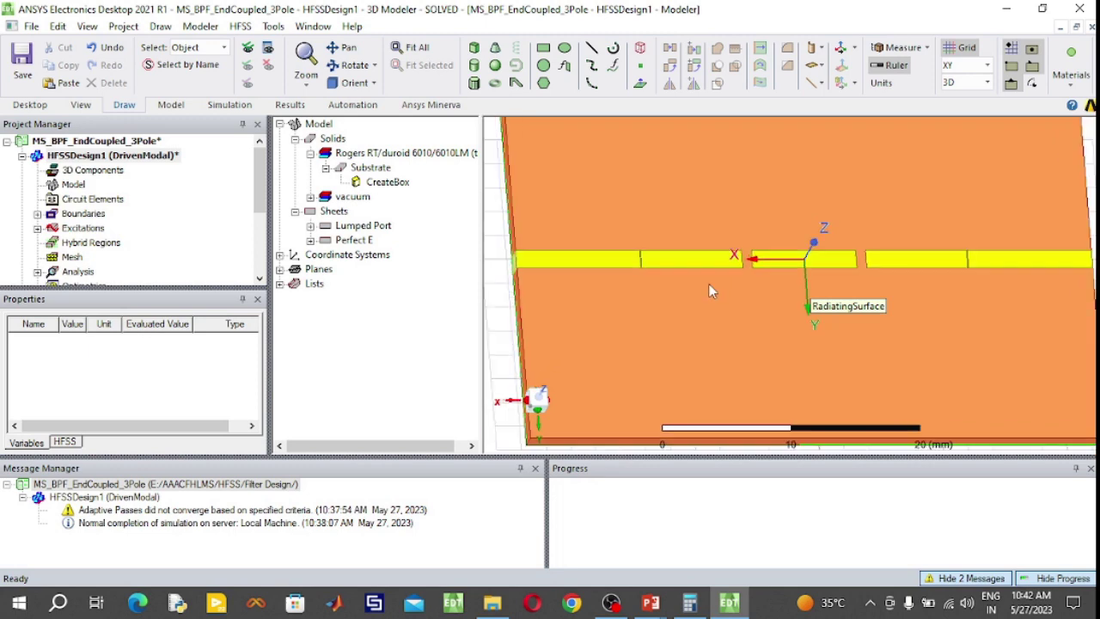
scroll(710, 286, "down", 1)
left_click(350, 64)
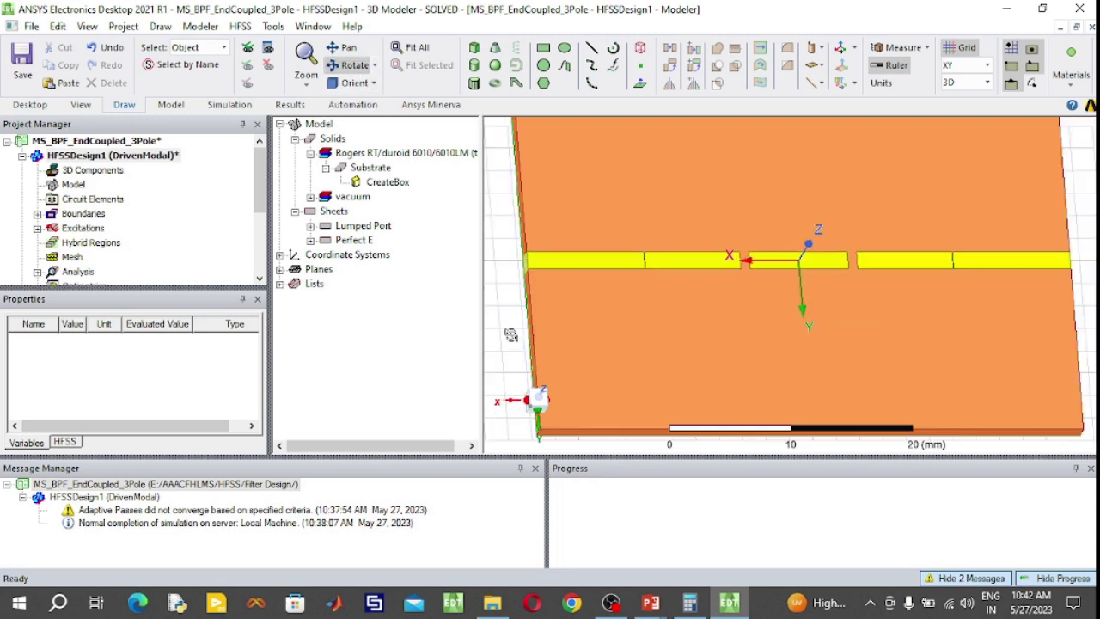
left_click_drag(511, 335, 543, 363)
left_click_drag(589, 302, 714, 254)
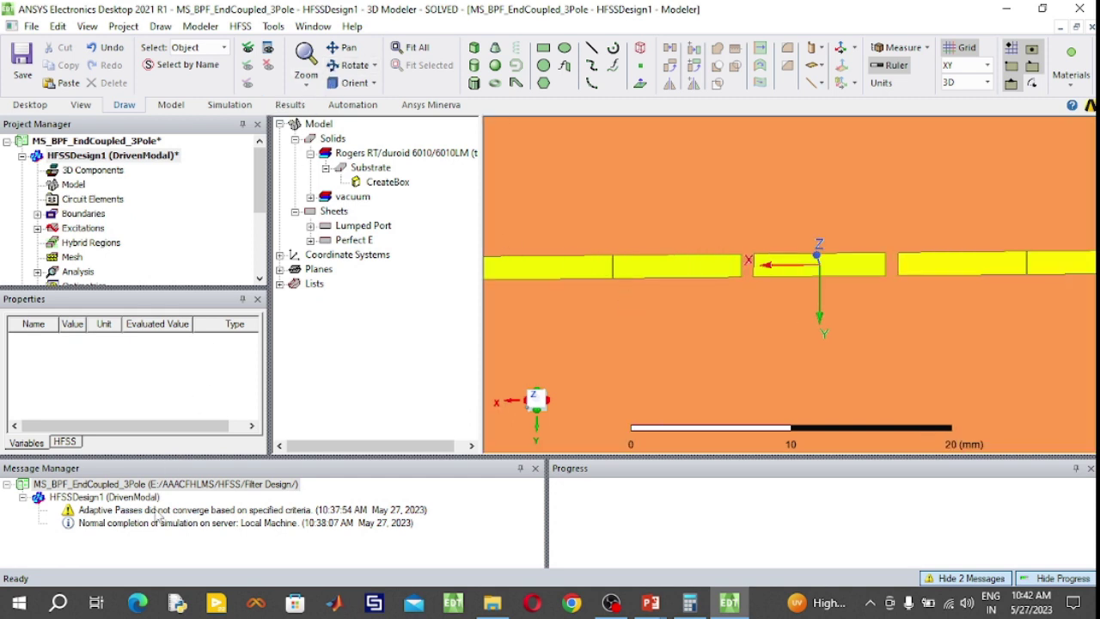
Clear all messages for the MS_BPF_EndCoupled_3Pole project.
right_click(178, 484)
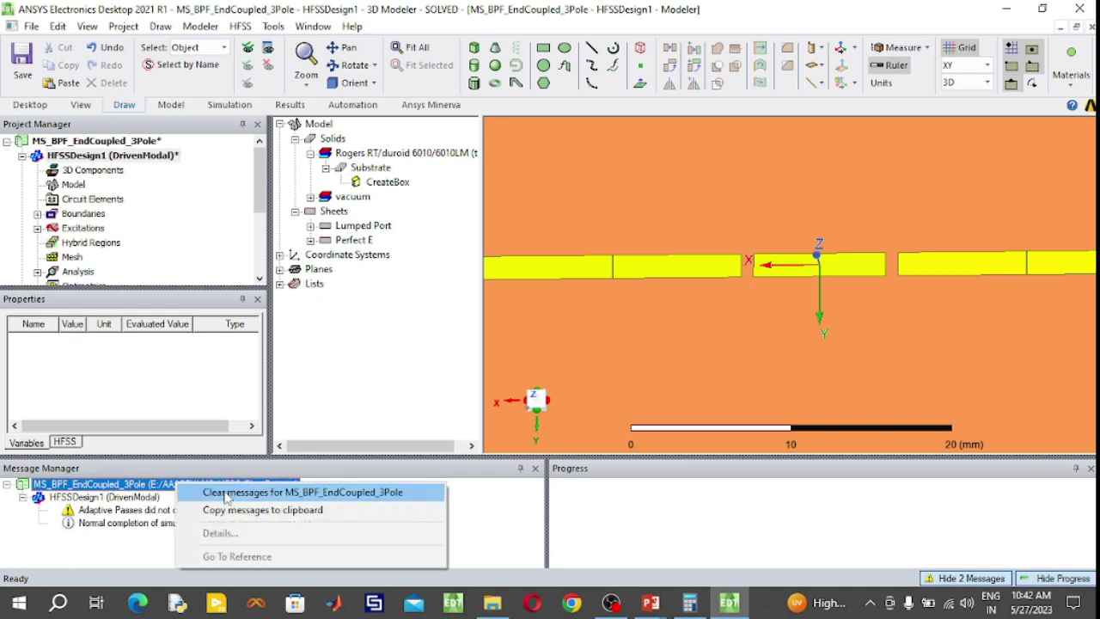
left_click(226, 492)
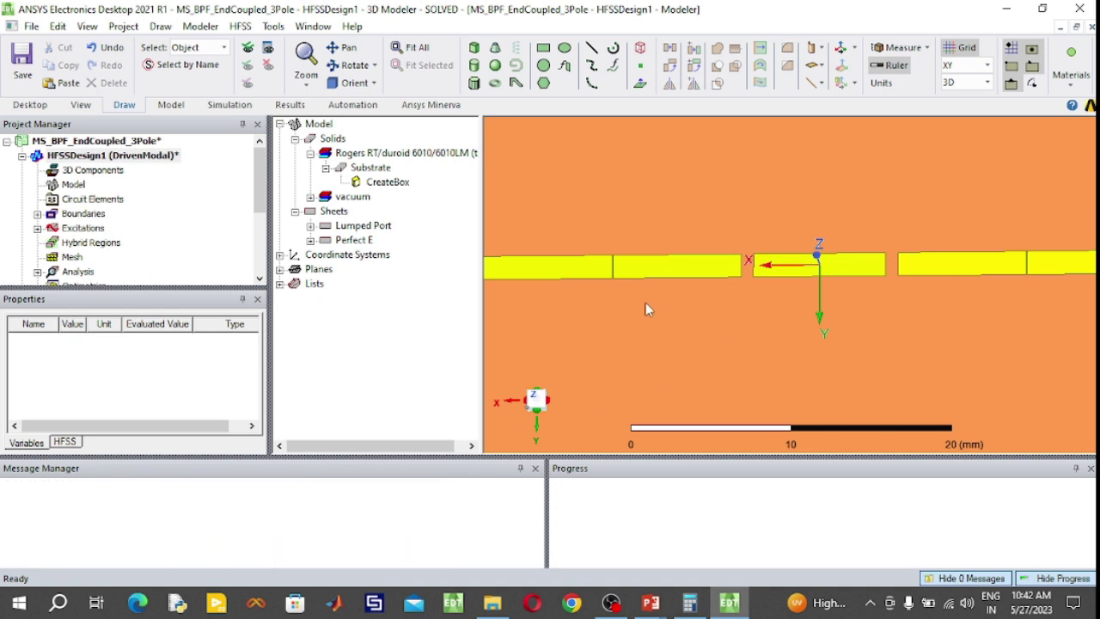
Select the Perfect E group among the model's sheets.
left_click(554, 275)
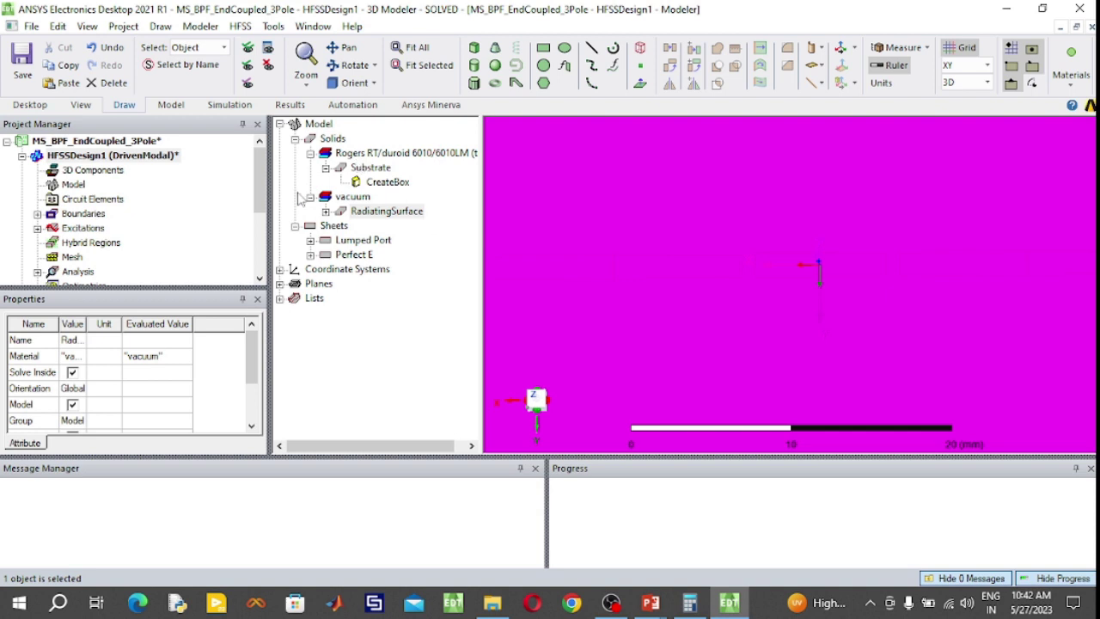
left_click(96, 159)
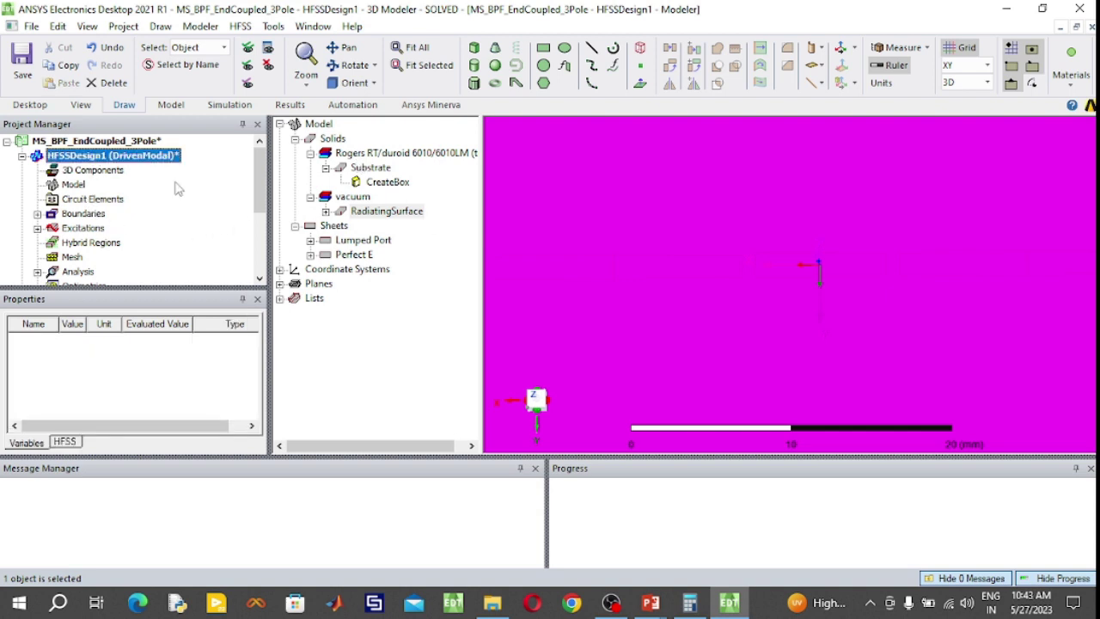
left_click(376, 168)
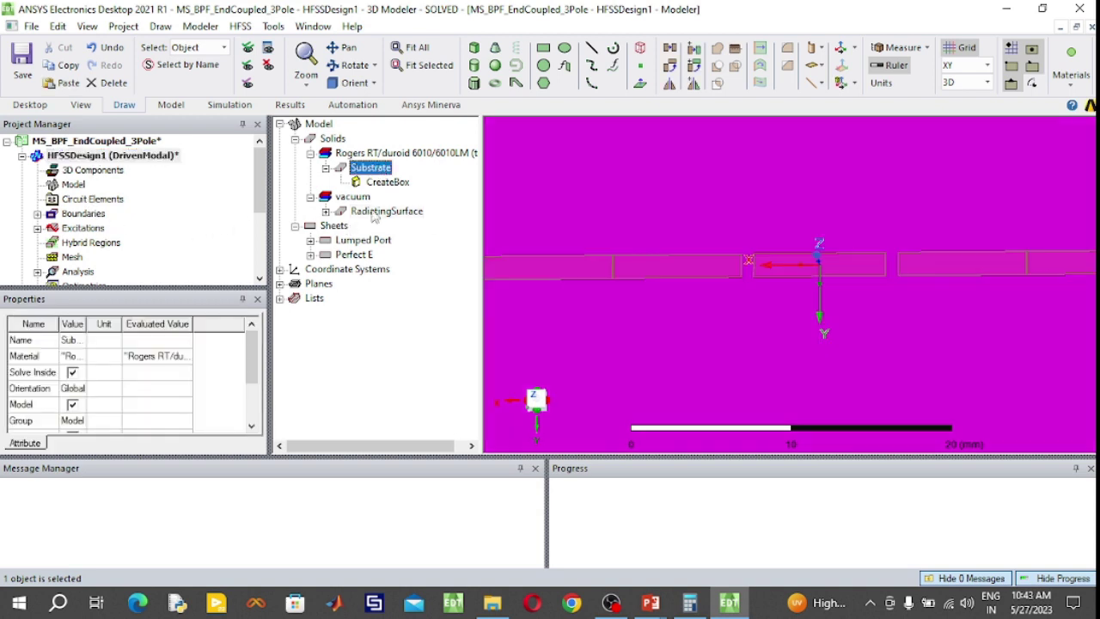
left_click(356, 255)
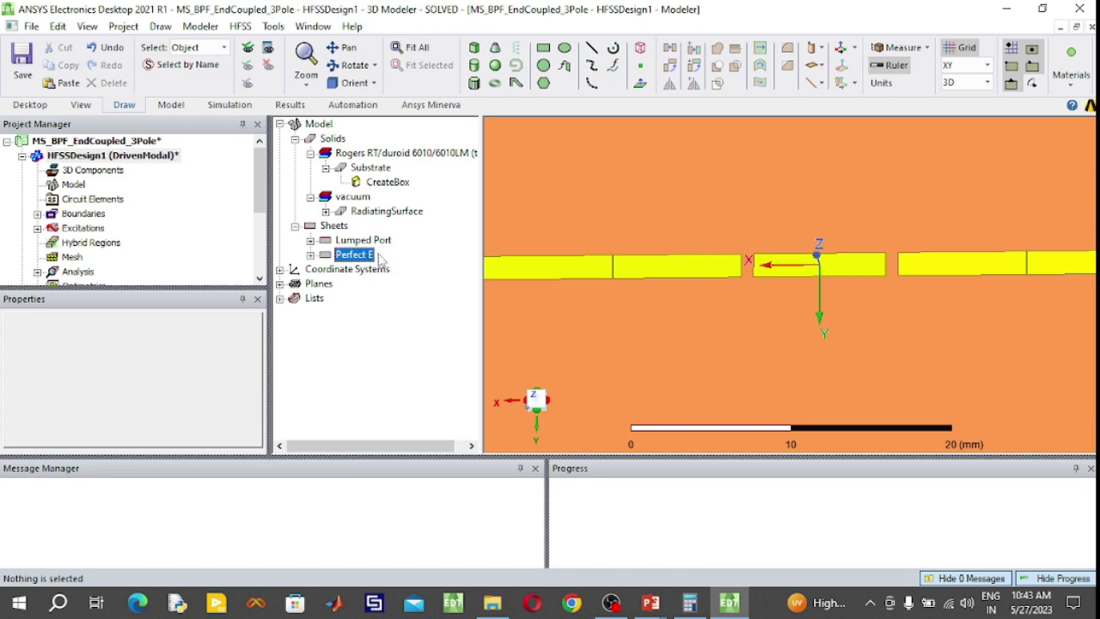